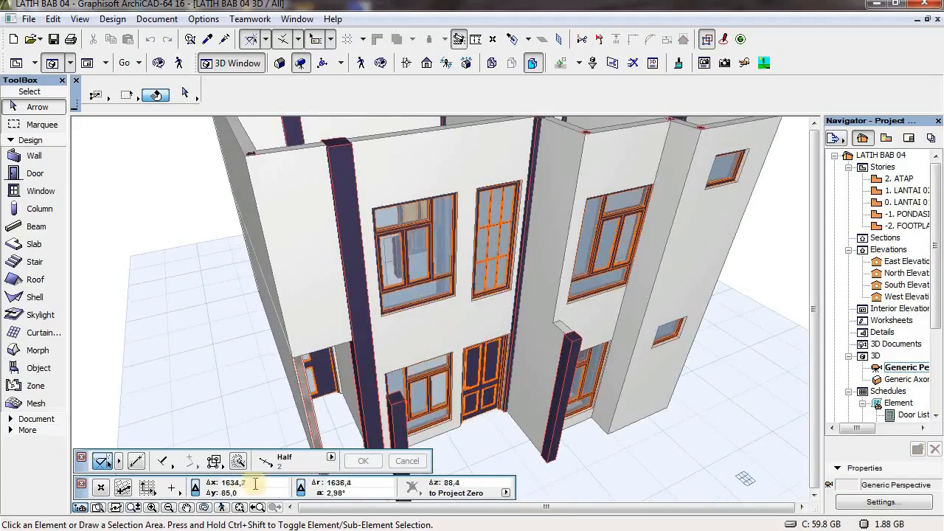
- Open the settings of the upper-floor Variable Double Sash Window beside the gridded window and display its Opening parameters
click(204, 507)
drag(425, 348, 449, 326)
middle_drag(449, 326, 448, 325)
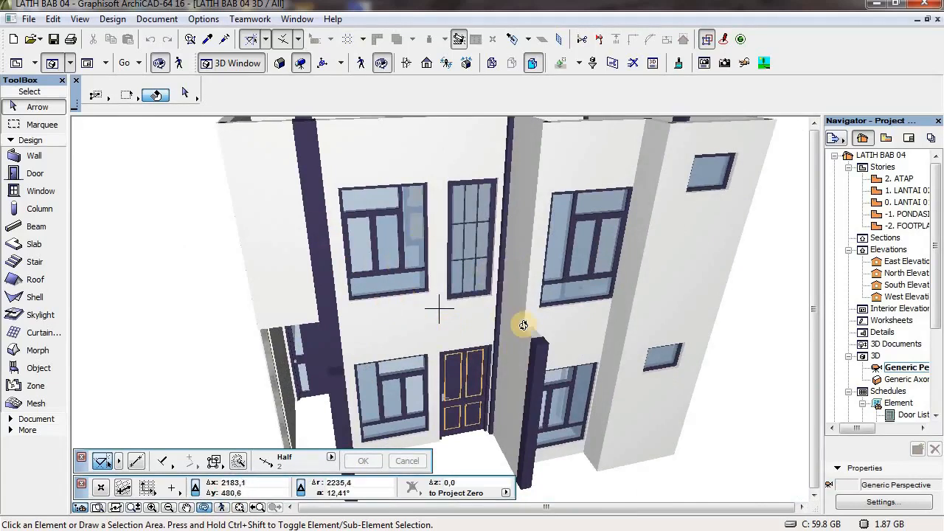
key(Escape)
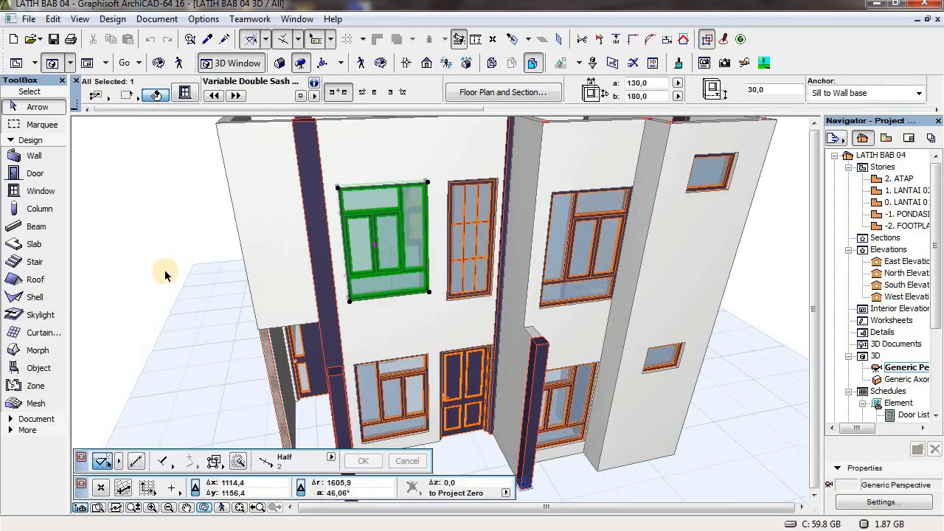
key(ctrl+t)
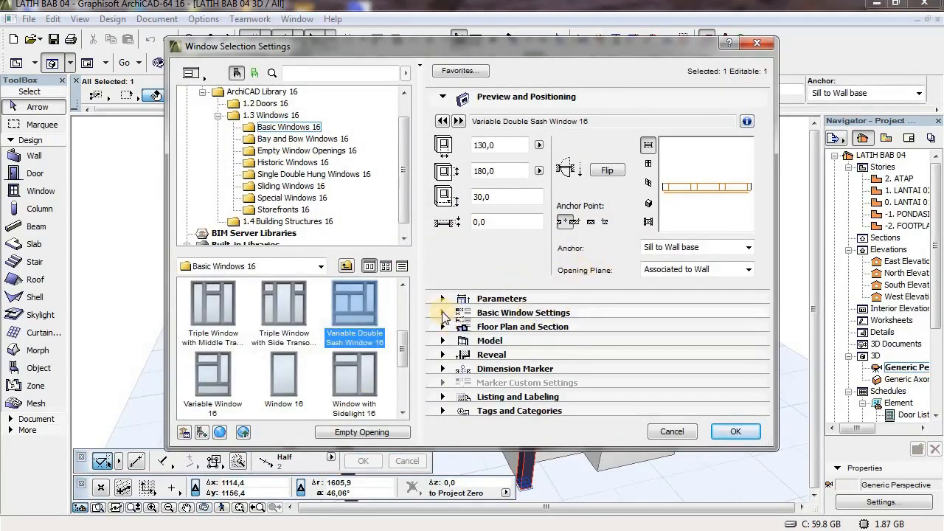
click(444, 313)
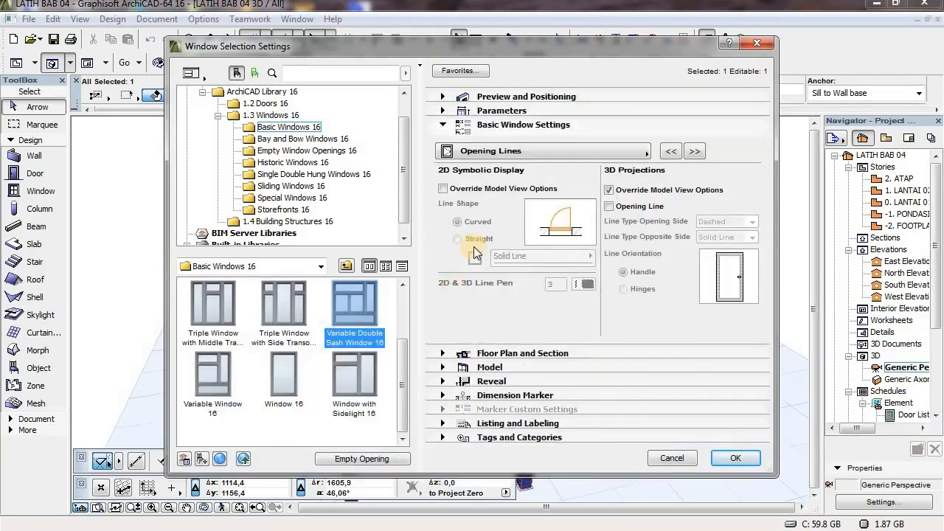
click(612, 153)
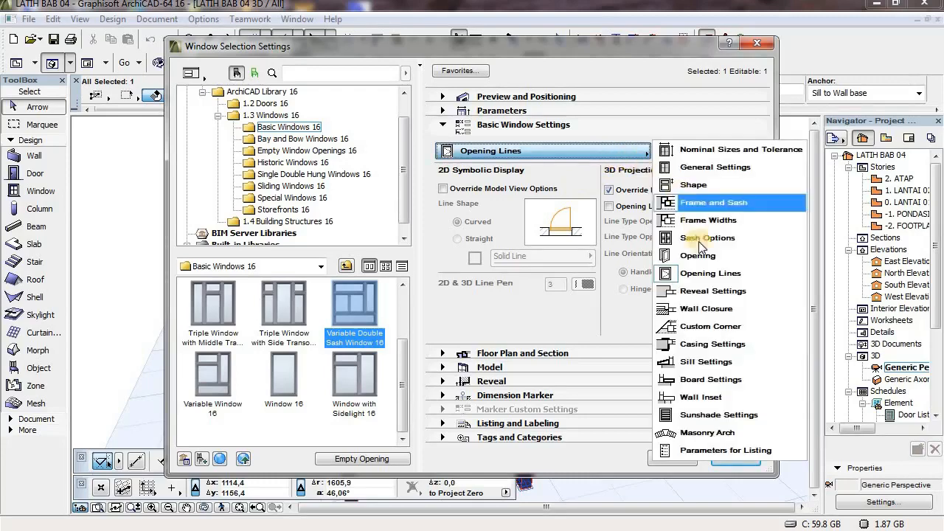
click(699, 255)
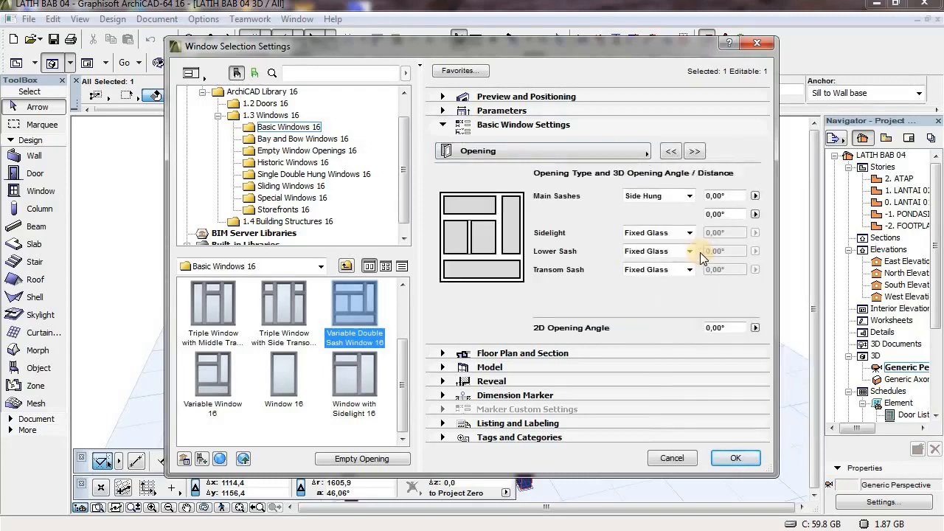
click(593, 153)
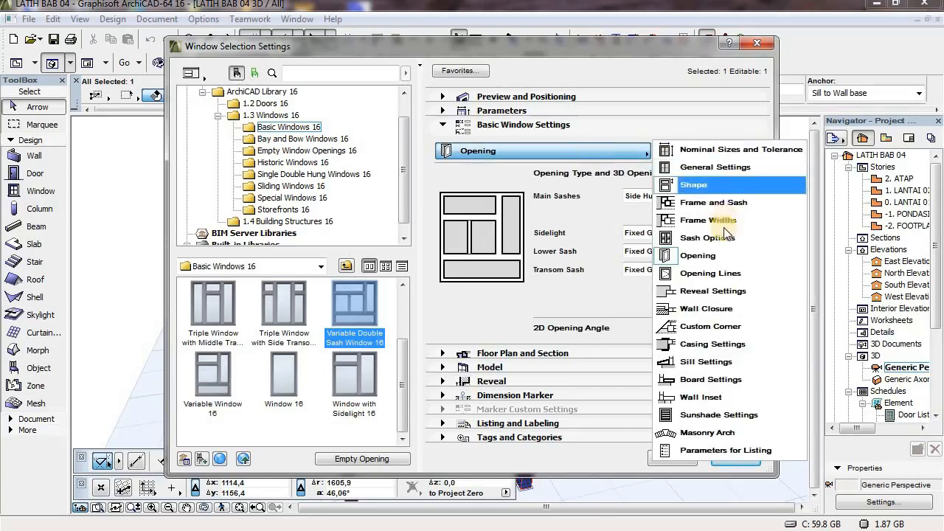
click(721, 257)
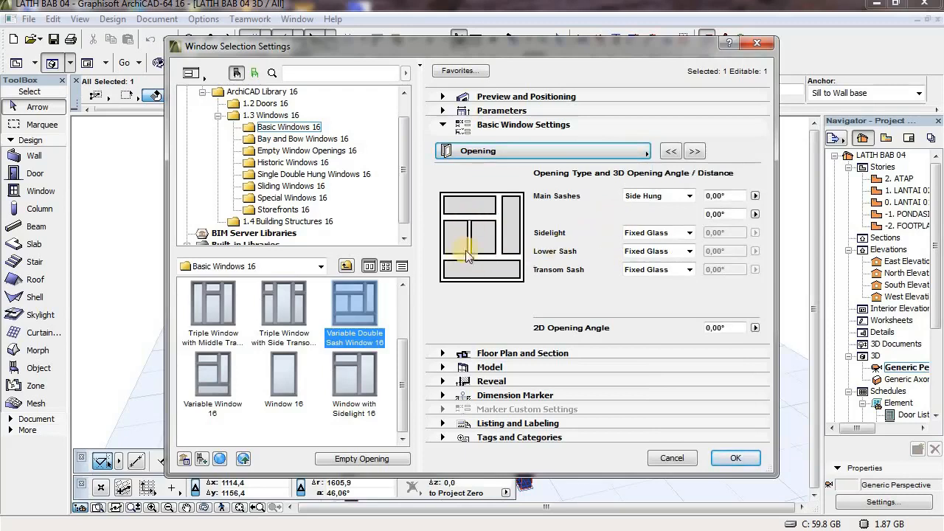
- Set the window's main sashes to the Side Hung opening type and its sidelight to Top Hung
click(689, 196)
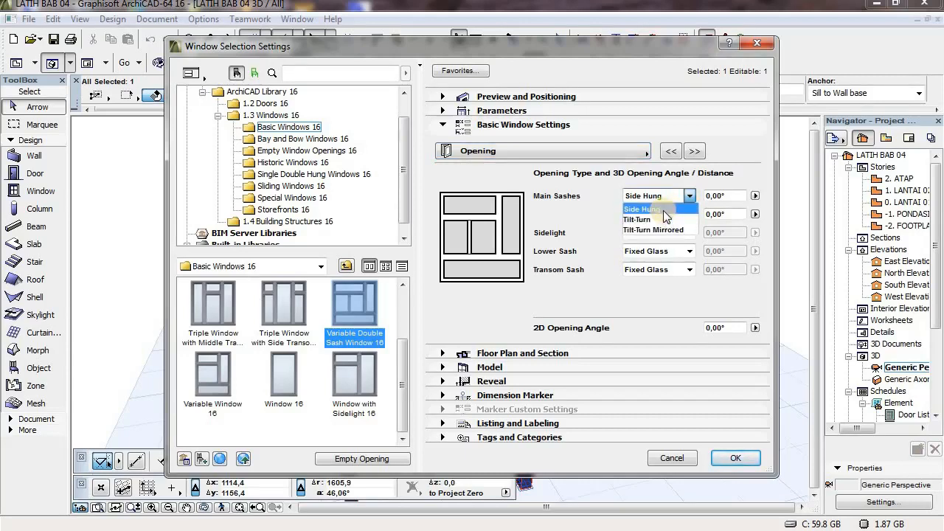
click(663, 210)
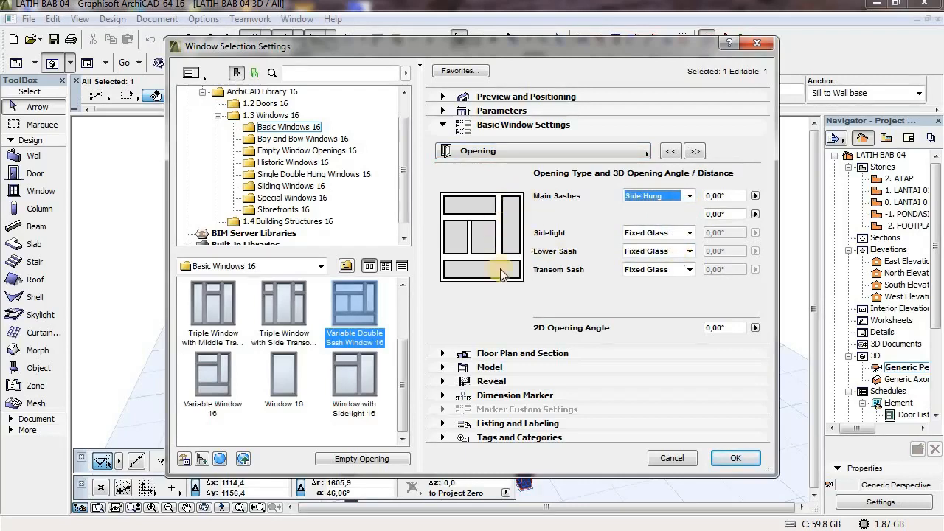
click(690, 234)
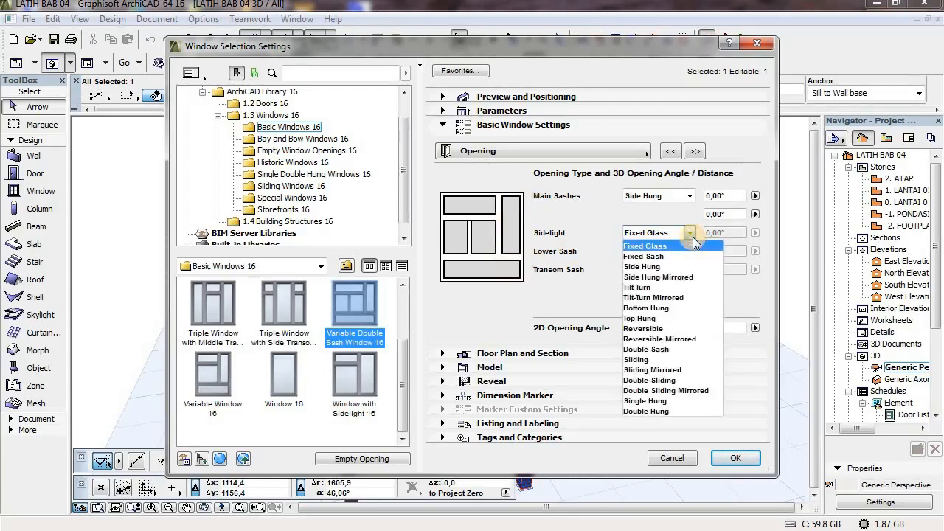
click(677, 321)
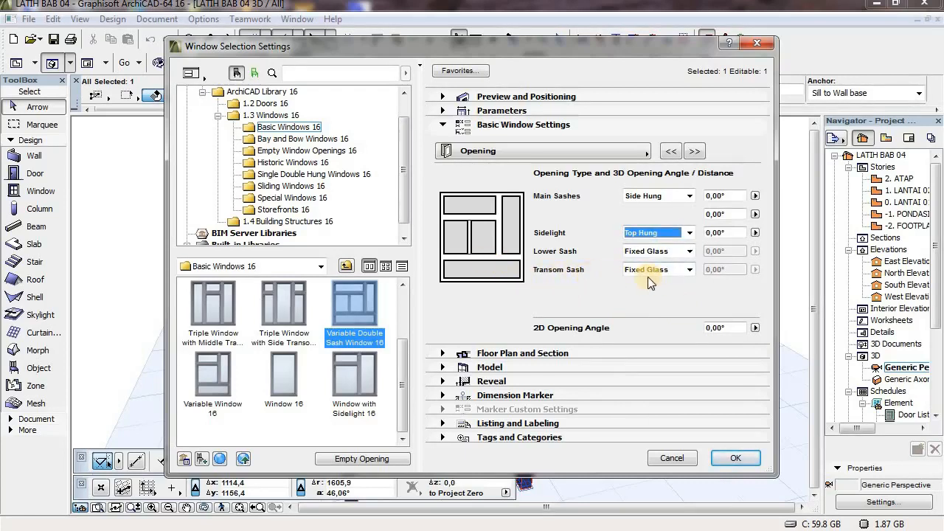
- Set the 3D opening angles of both main sashes to 60°
click(736, 195)
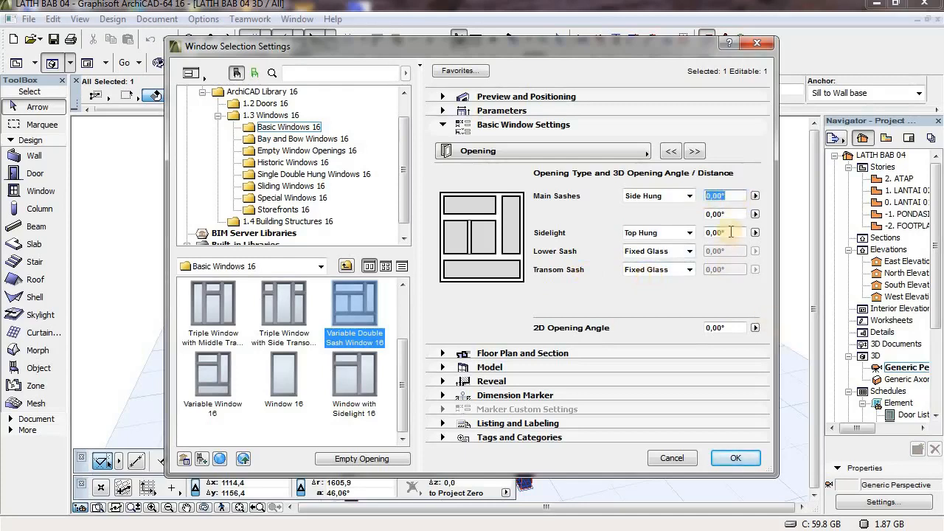
text(6)
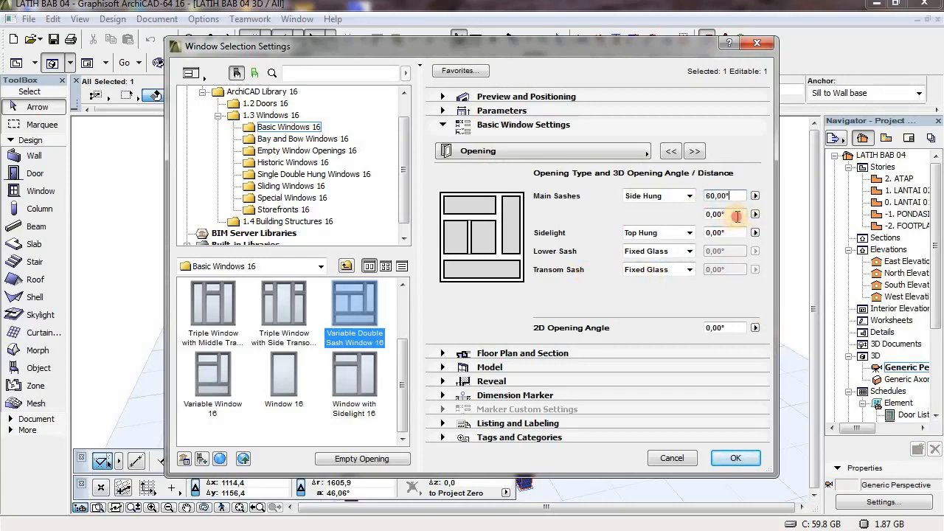
key(Tab)
text(60)
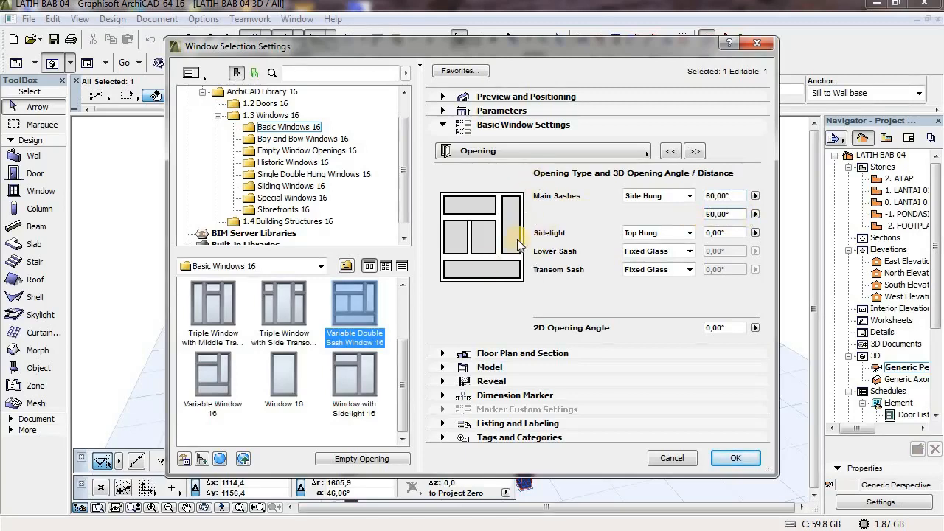
- Set the sidelight's 3D opening angle to 30°, apply the window settings and deselect the window
click(728, 237)
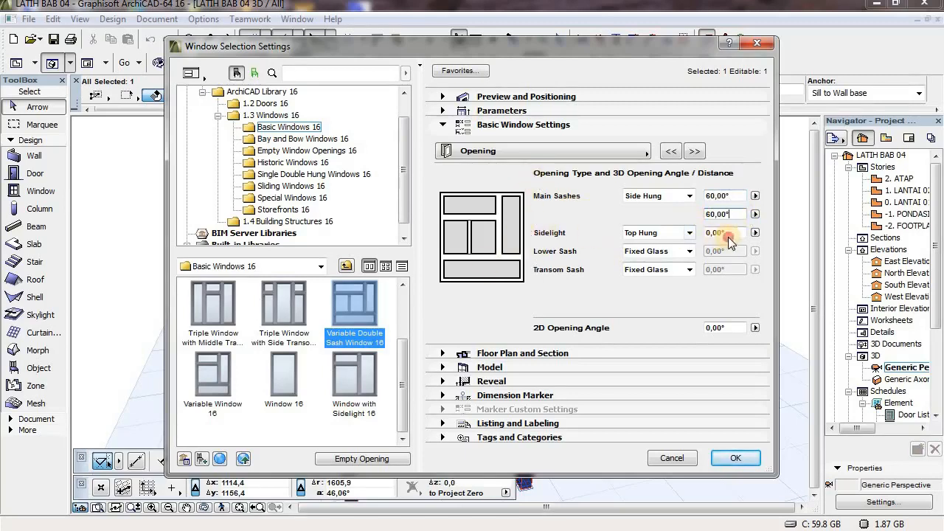
drag(737, 234, 685, 234)
text(30)
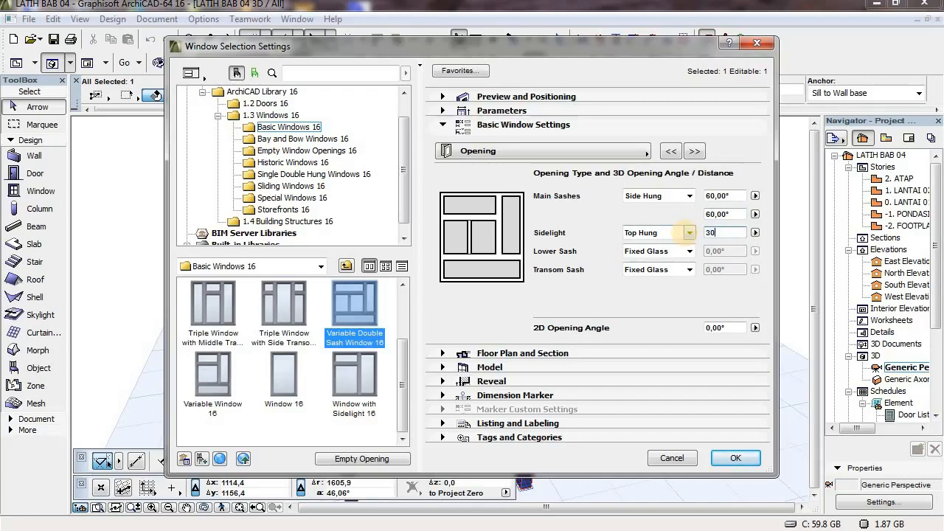
click(735, 458)
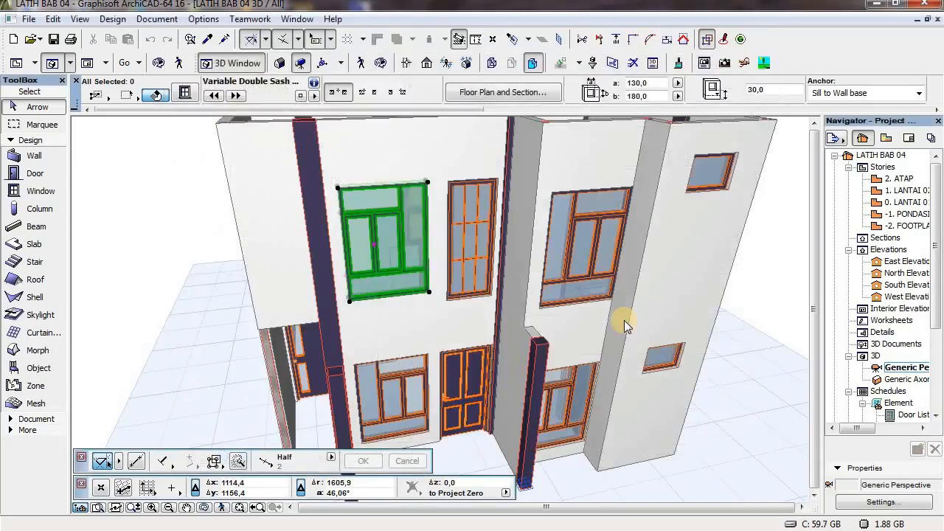
shift+middle_drag(479, 295, 483, 295)
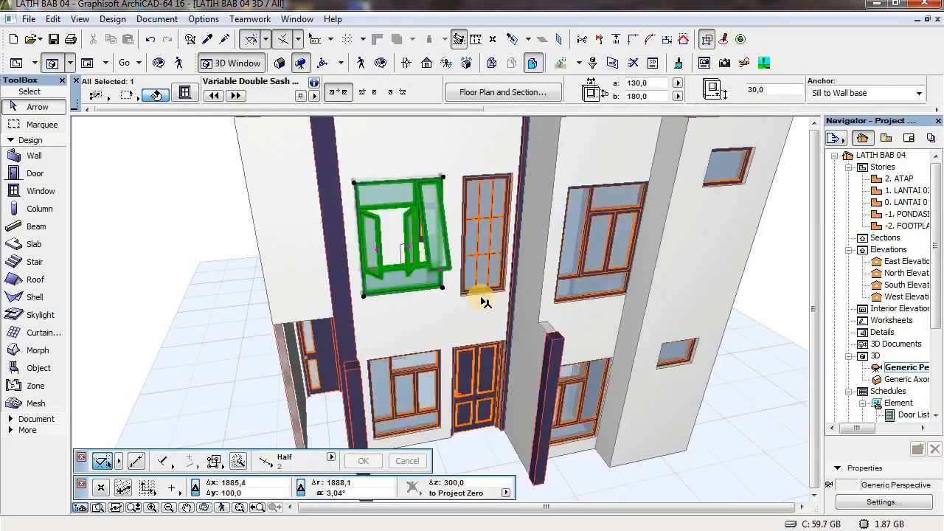
key(Escape)
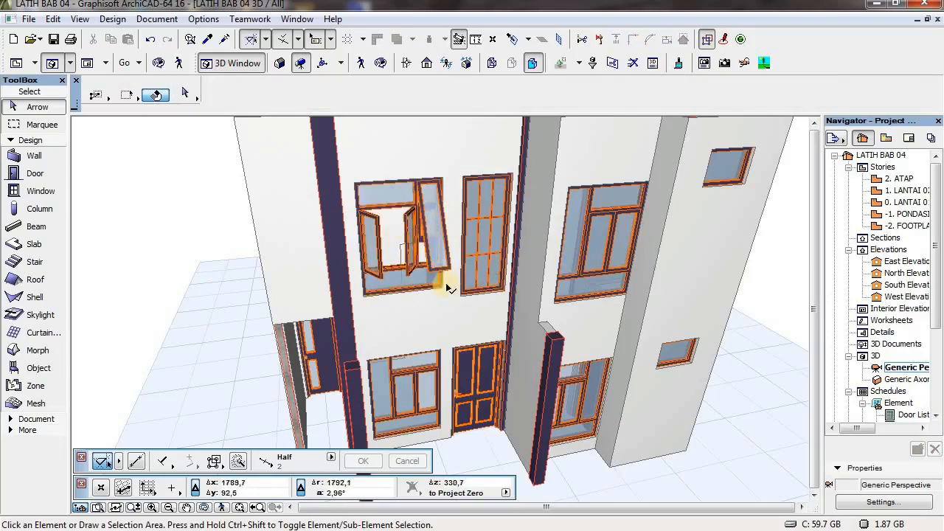
click(449, 231)
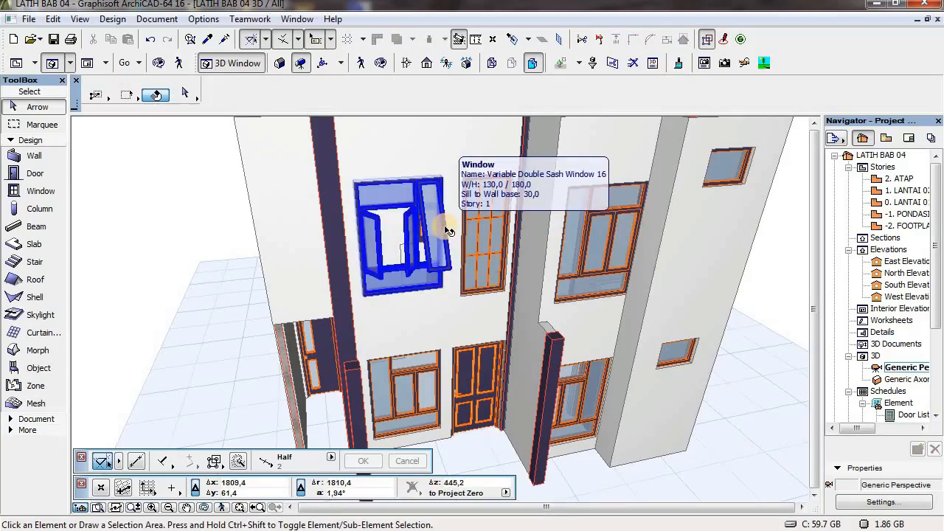
key(Escape)
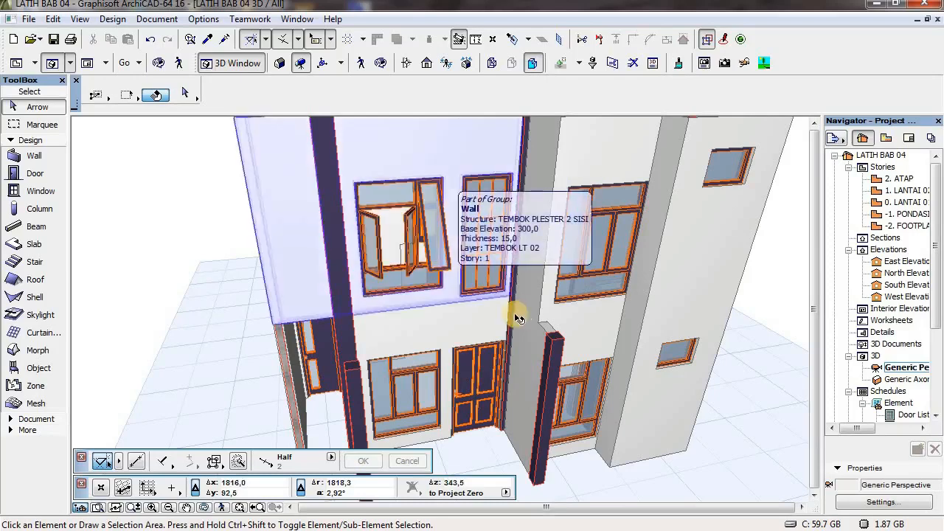
- Set the 3D opening angle of the ground-floor front door to 90° in its Opening Type and Angle settings, then deselect it
click(476, 376)
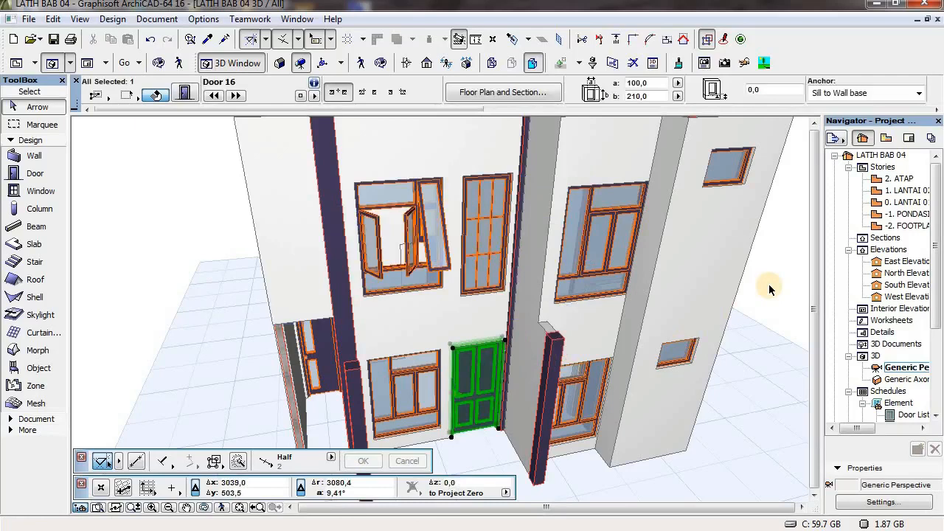
key(ctrl+t)
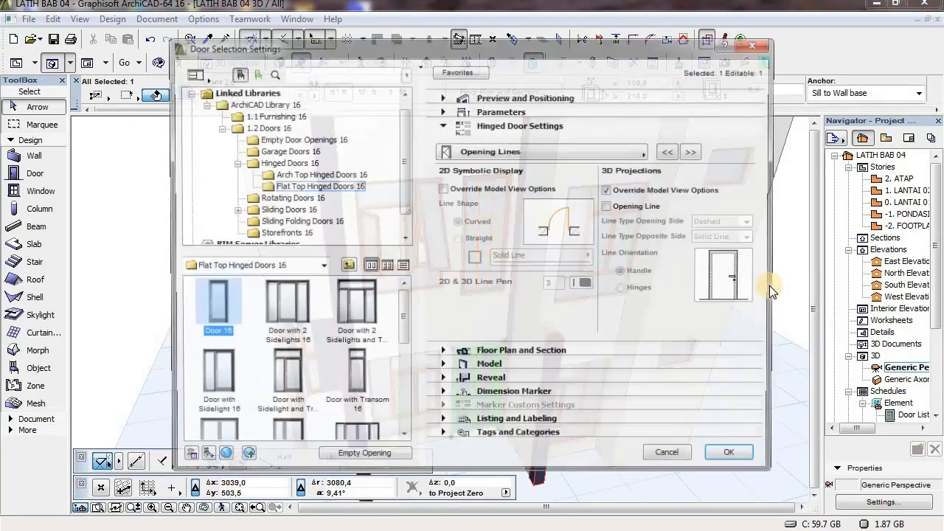
click(595, 152)
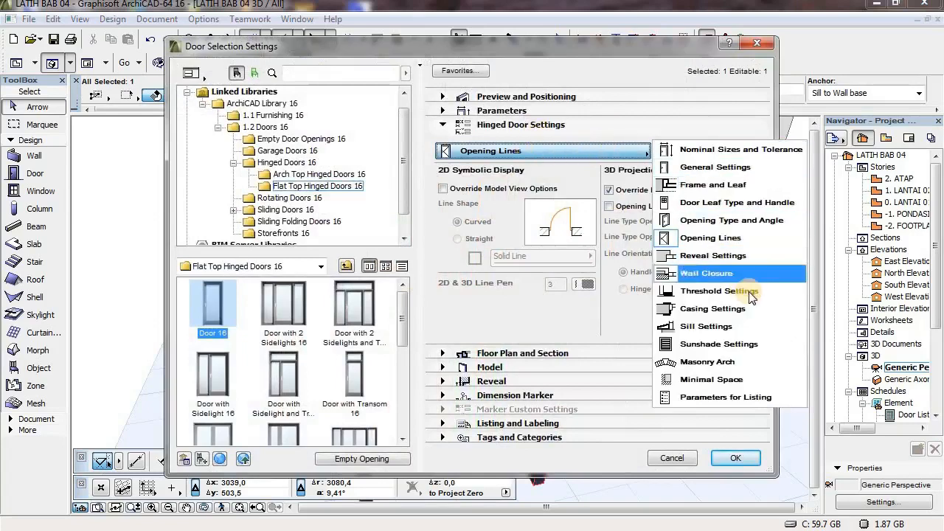
click(746, 222)
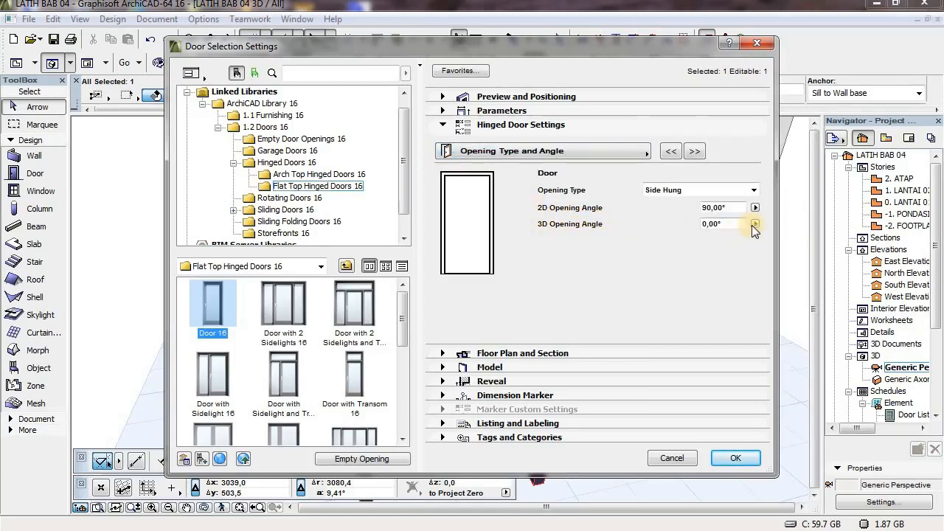
click(651, 226)
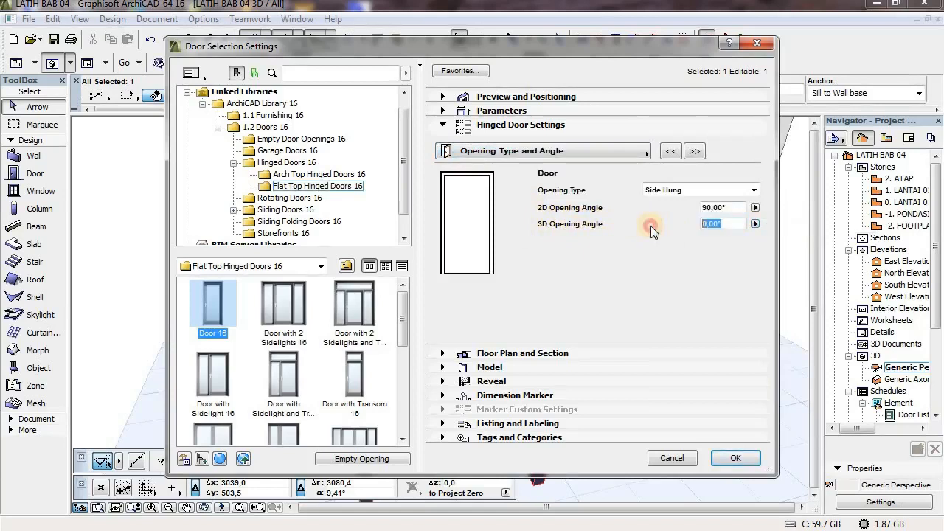
text(90)
key(Return)
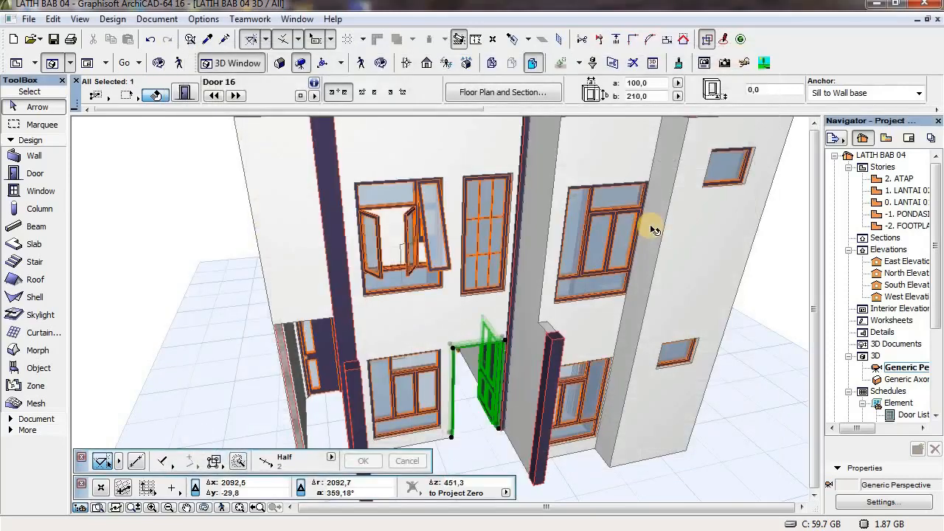
click(727, 370)
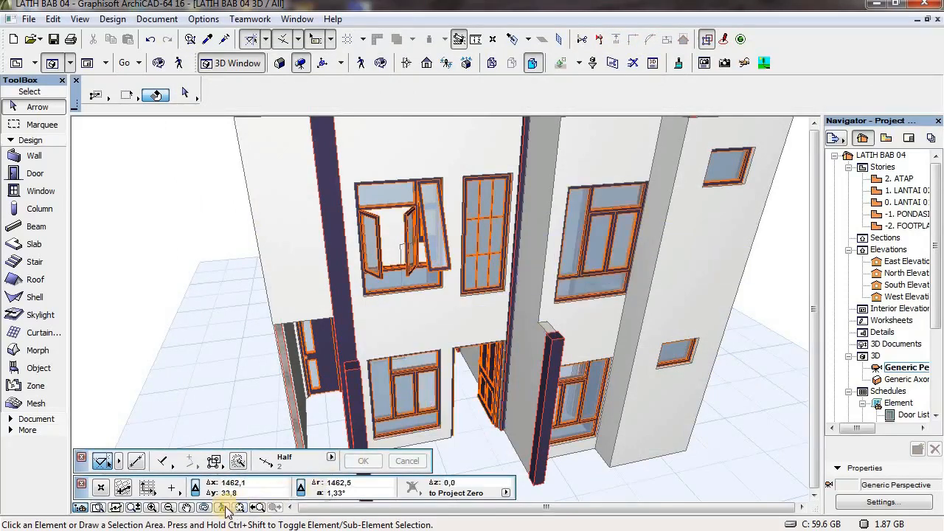
scroll(406, 325, up, 5)
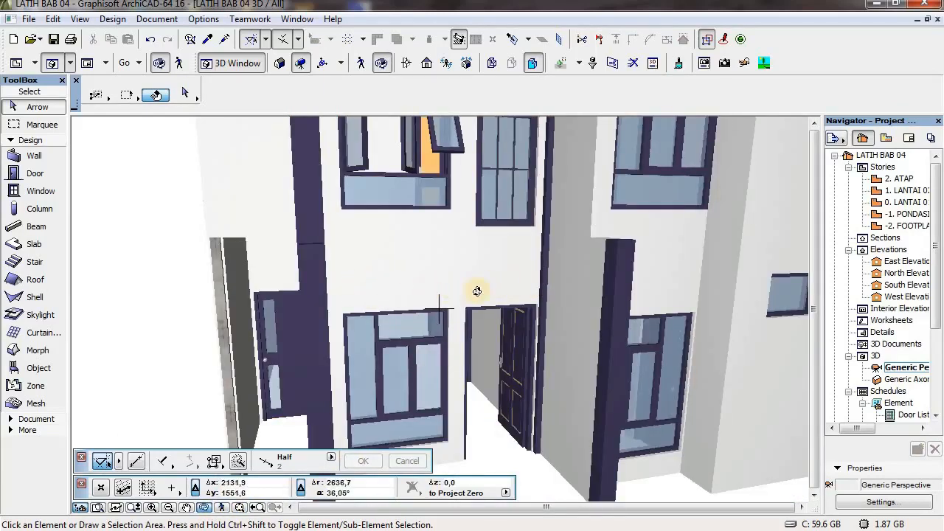
scroll(470, 311, down, 2)
shift+middle_drag(470, 311, 447, 313)
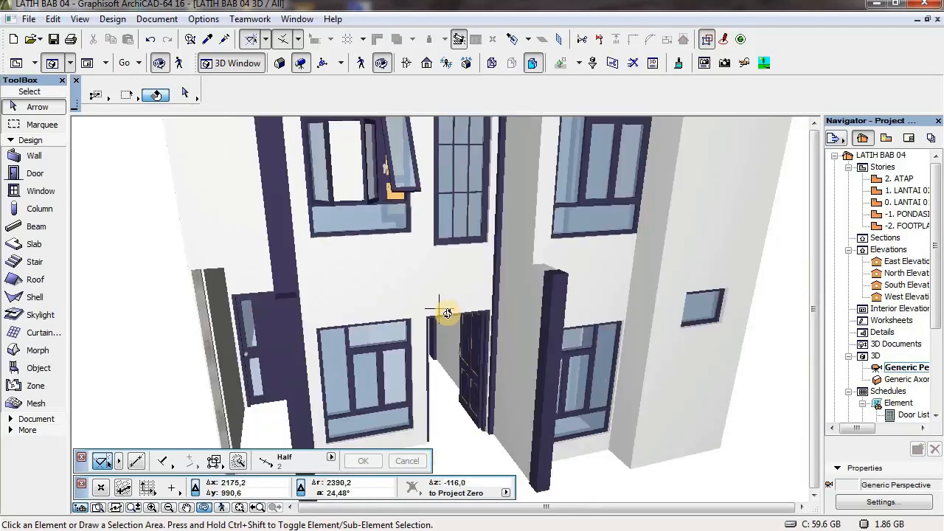
- Switch from the 3D view to the floor plan of story 0. LANTAI 01
key(F2)
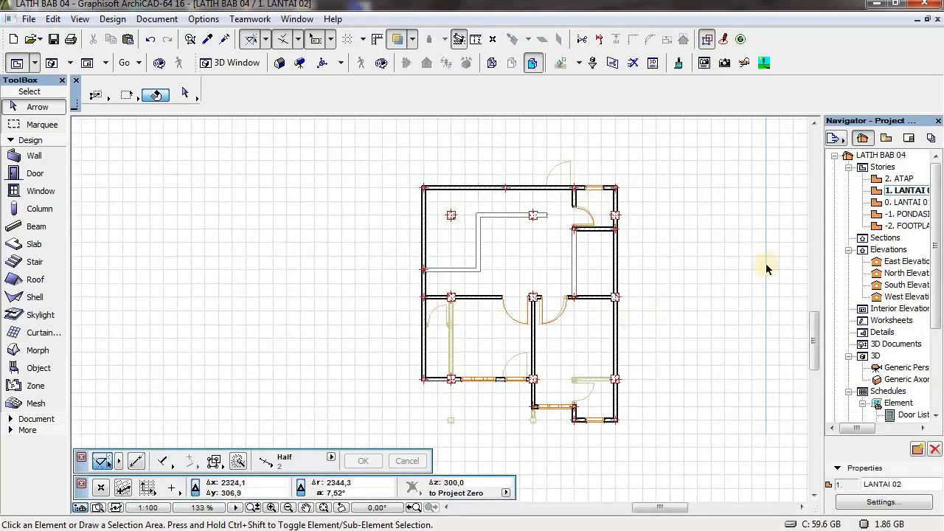
double_click(908, 202)
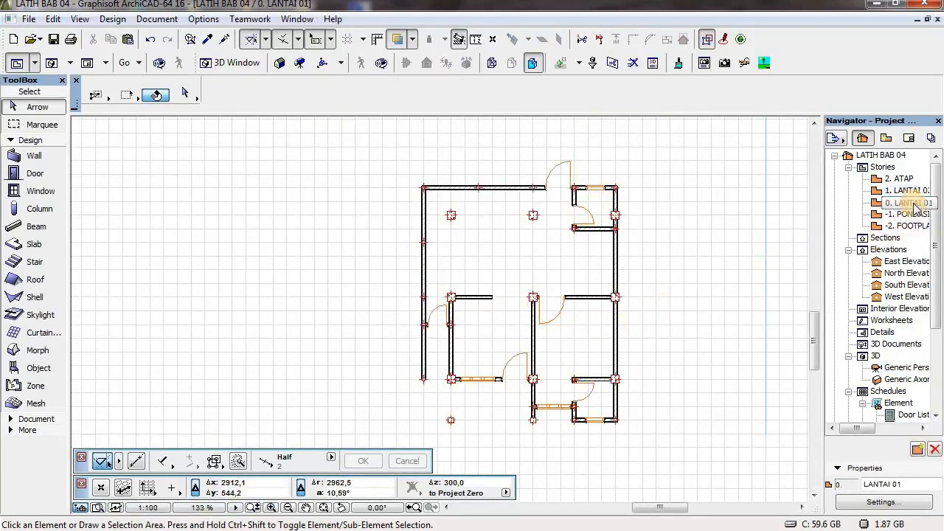
scroll(476, 351, up, 5)
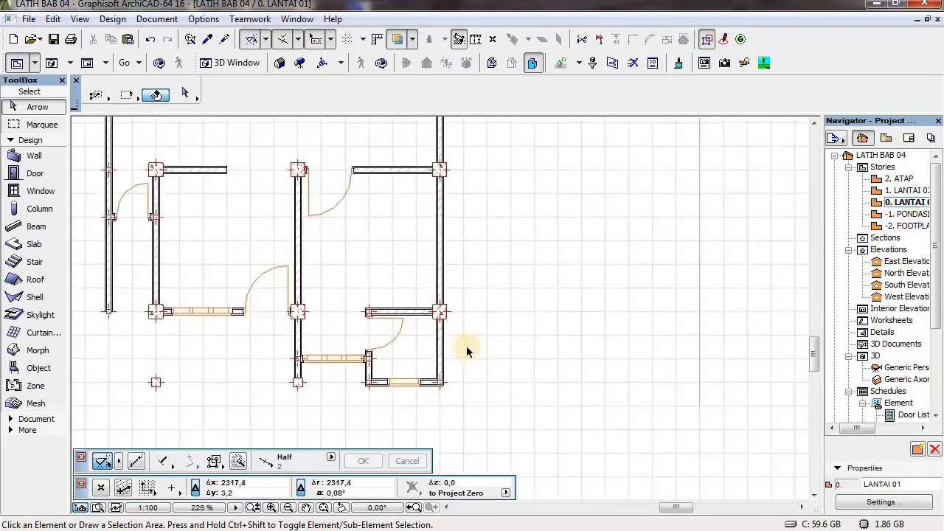
scroll(466, 342, up, 7)
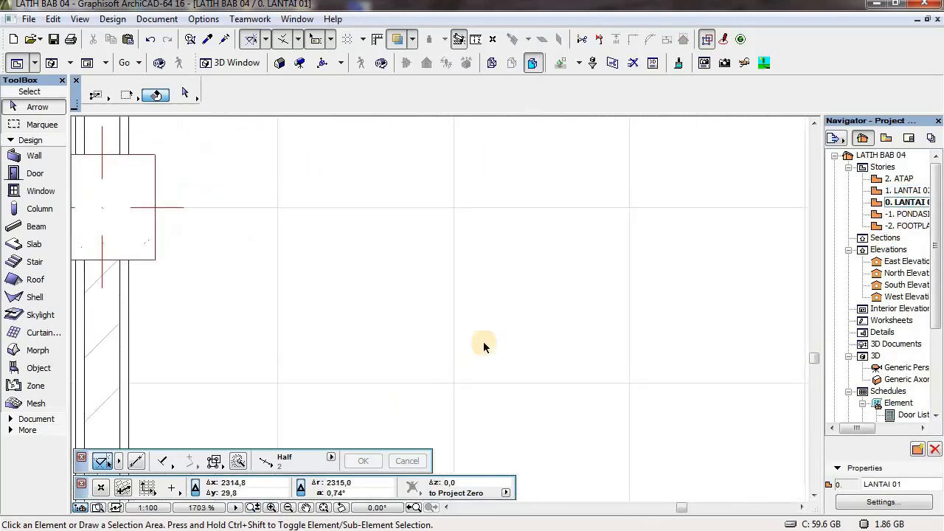
- Set up the Line tool with the rectangular geometry method and blue pen 86
middle_drag(475, 346, 449, 367)
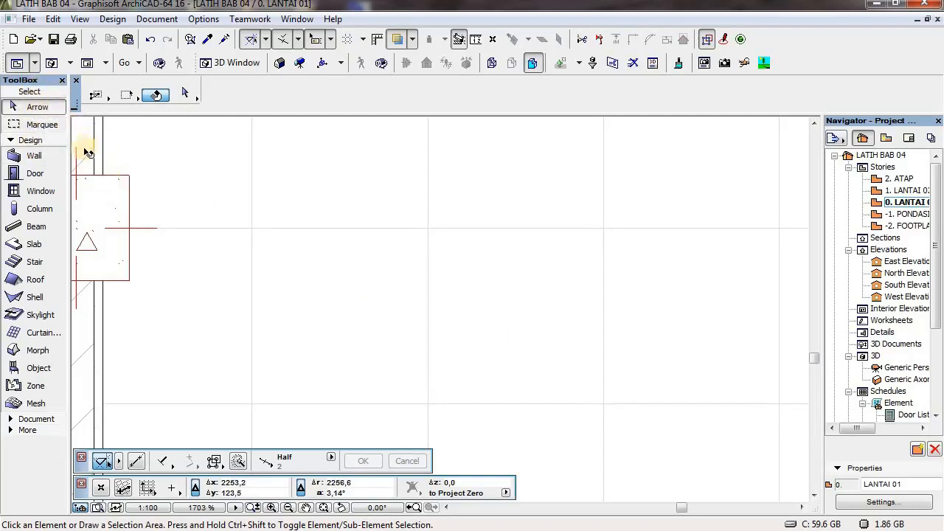
click(10, 141)
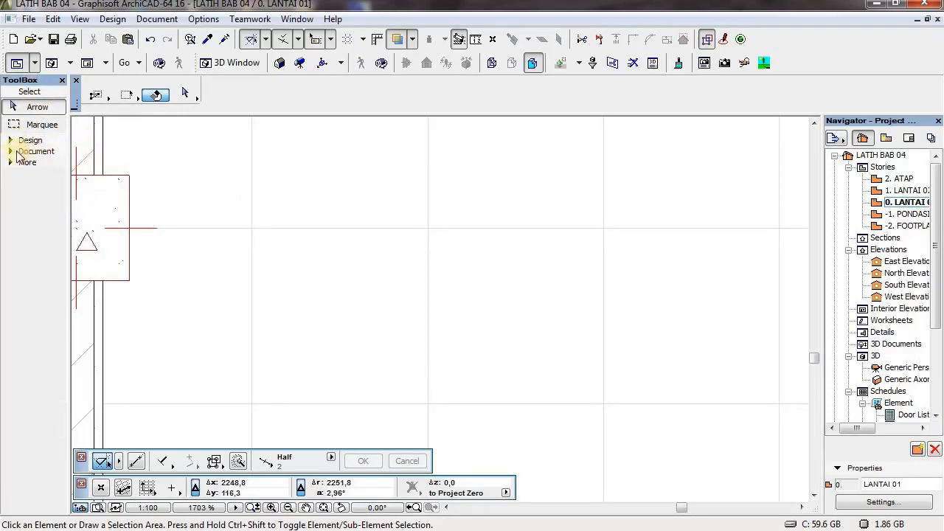
click(10, 151)
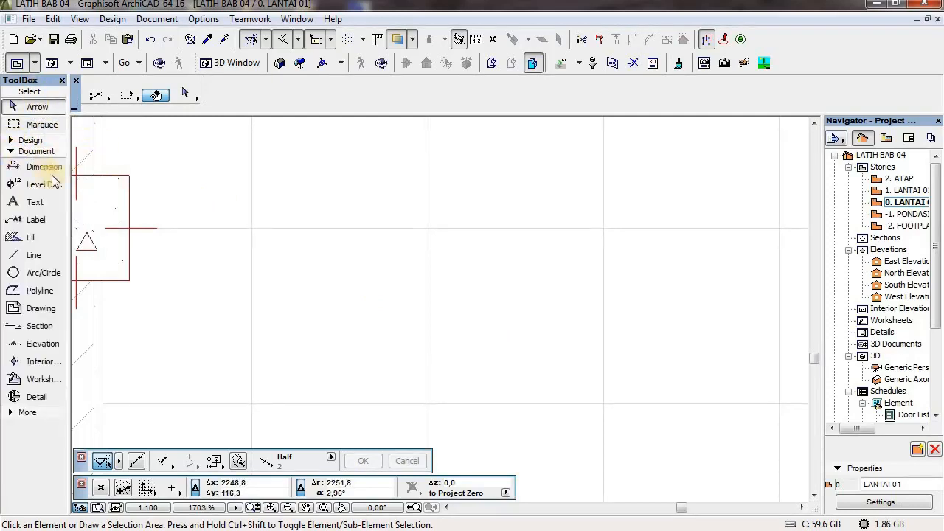
click(39, 259)
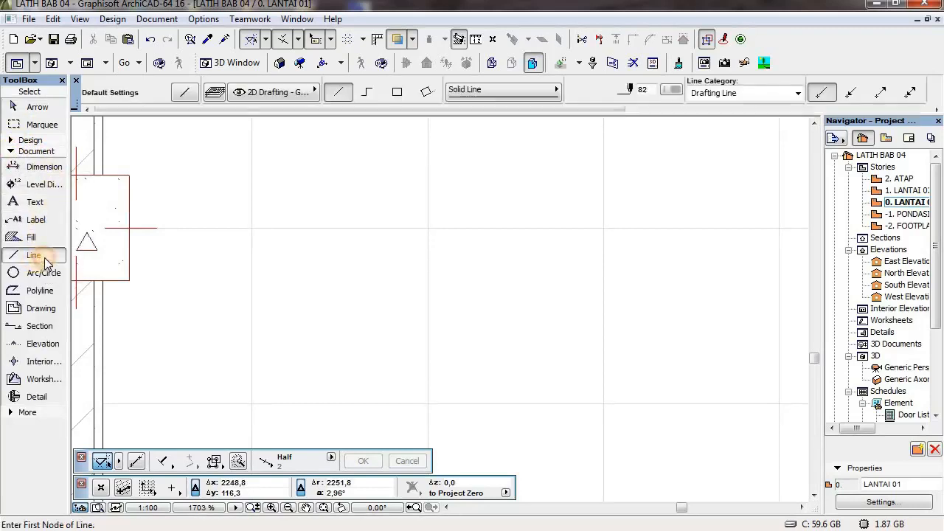
click(399, 95)
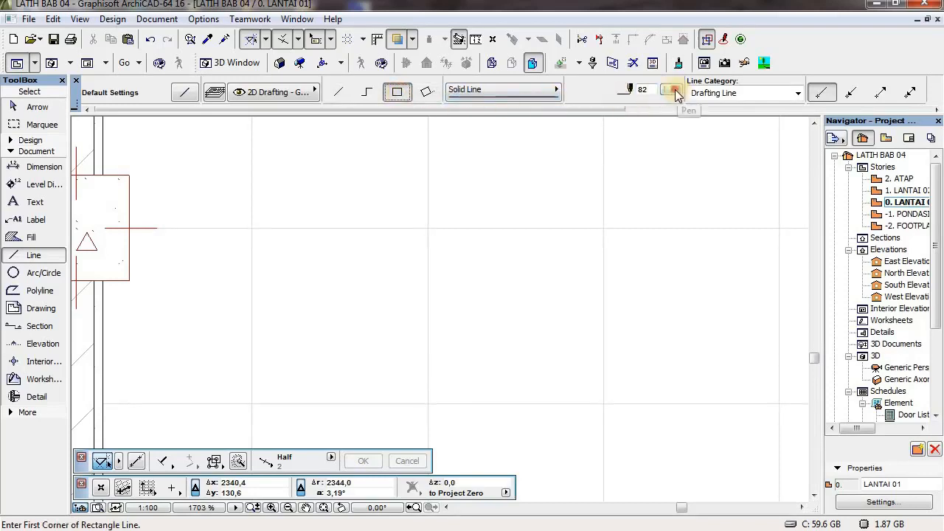
click(674, 89)
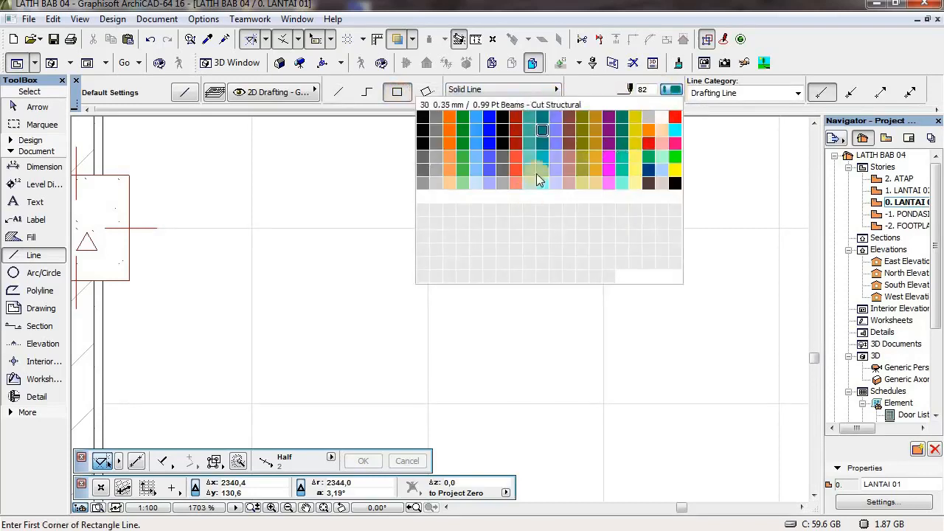
click(489, 172)
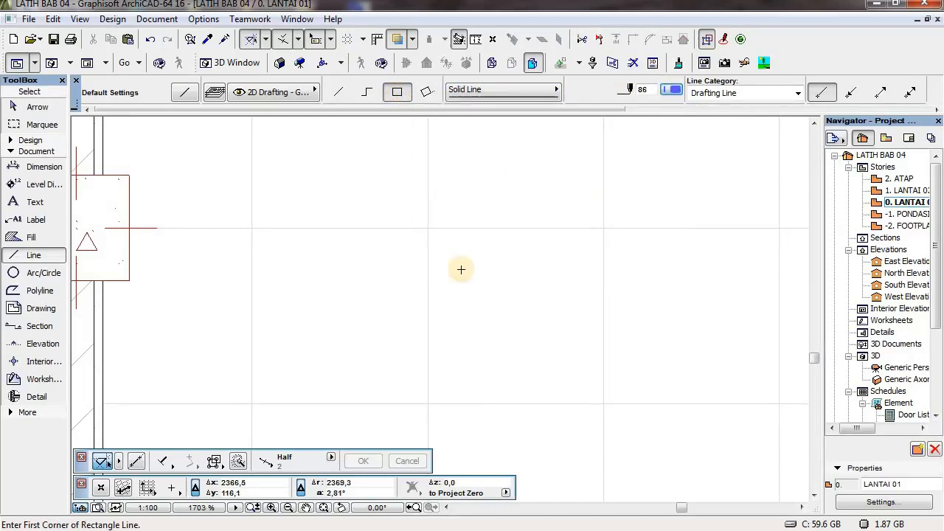
- Draw a 25 by 25 square of lines in the empty area beside the building's wall and column
middle_drag(461, 269, 460, 244)
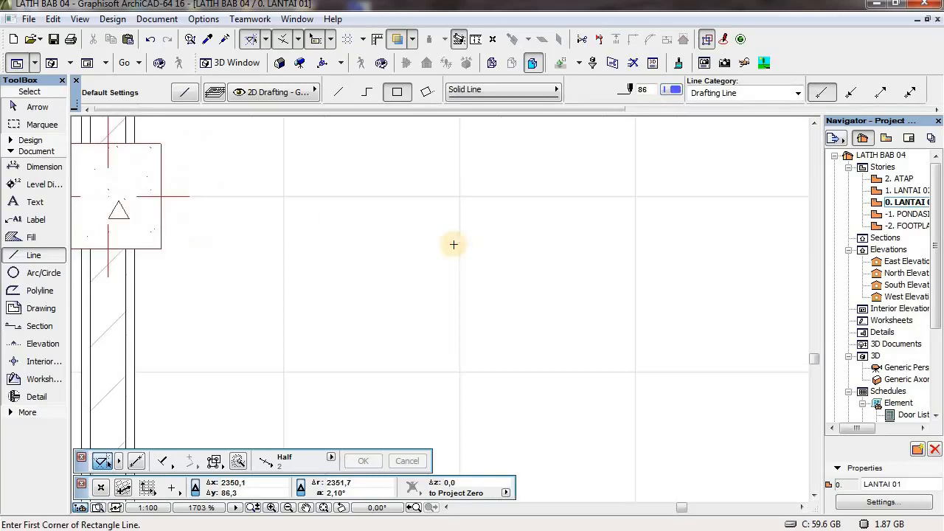
click(414, 238)
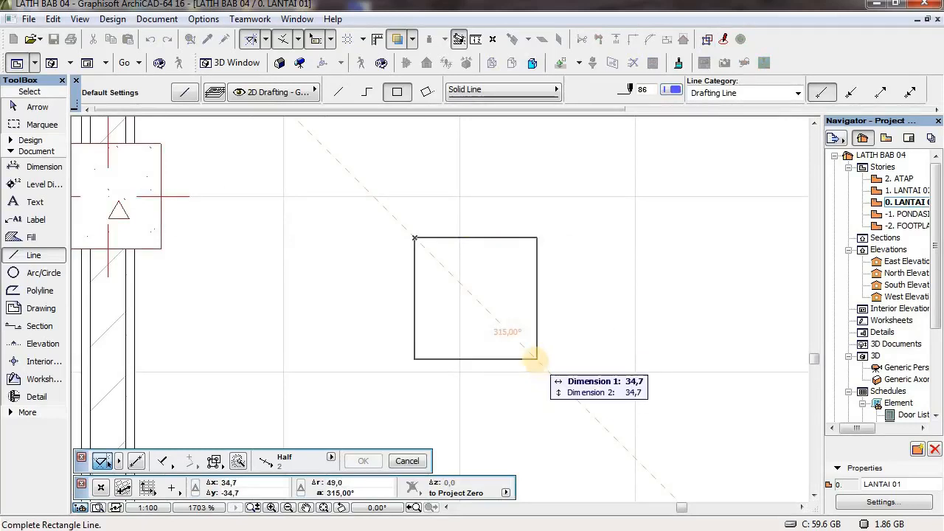
key(r)
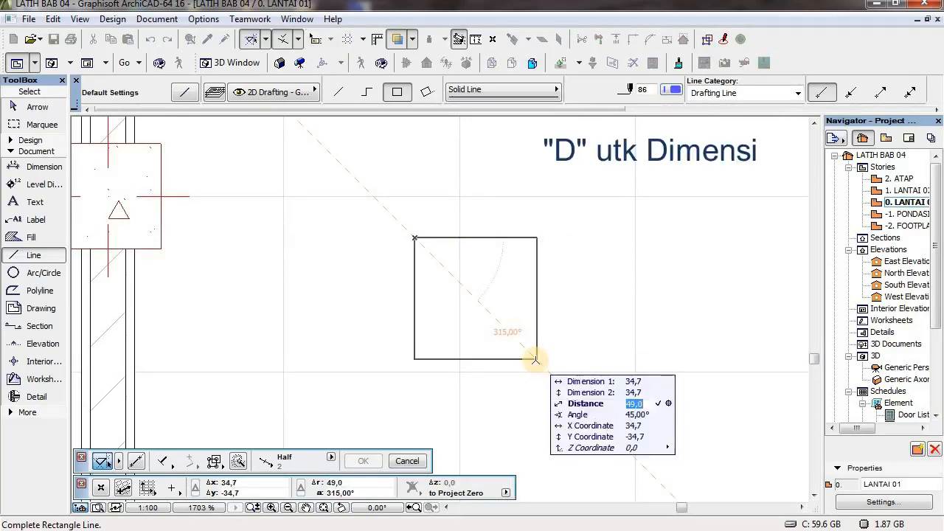
key(Up)
key(Up)
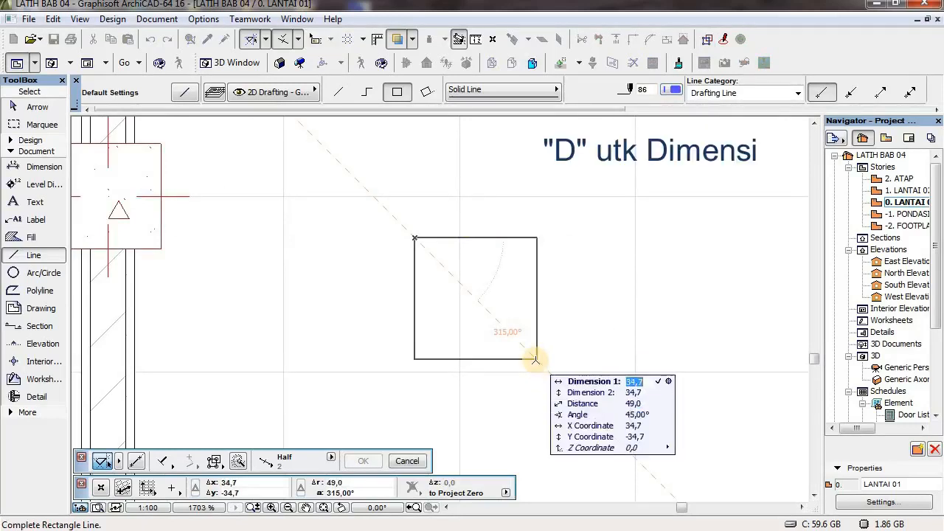
text(25)
key(Tab)
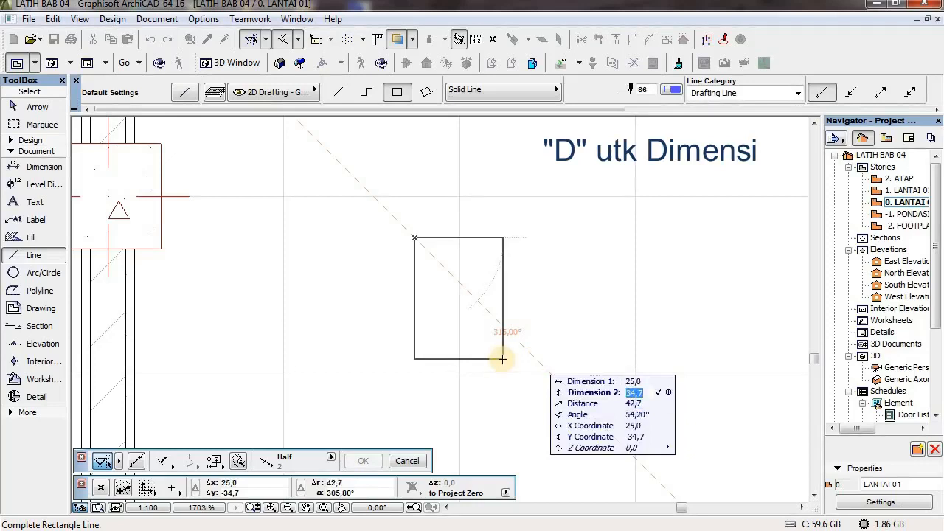
text(235)
key(Return)
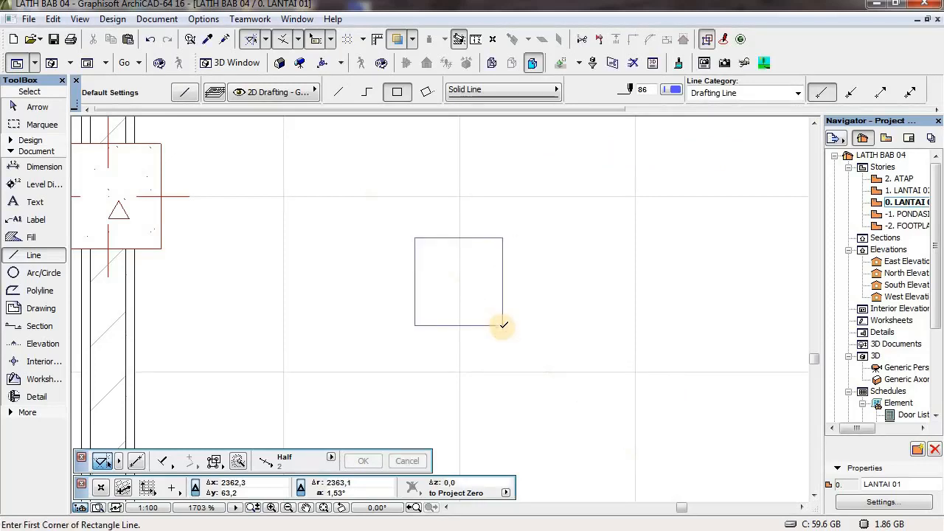
- Draw a single diagonal line from the square's upper-left corner to its lower-right corner, then leave the Line tool
scroll(443, 270, up, 3)
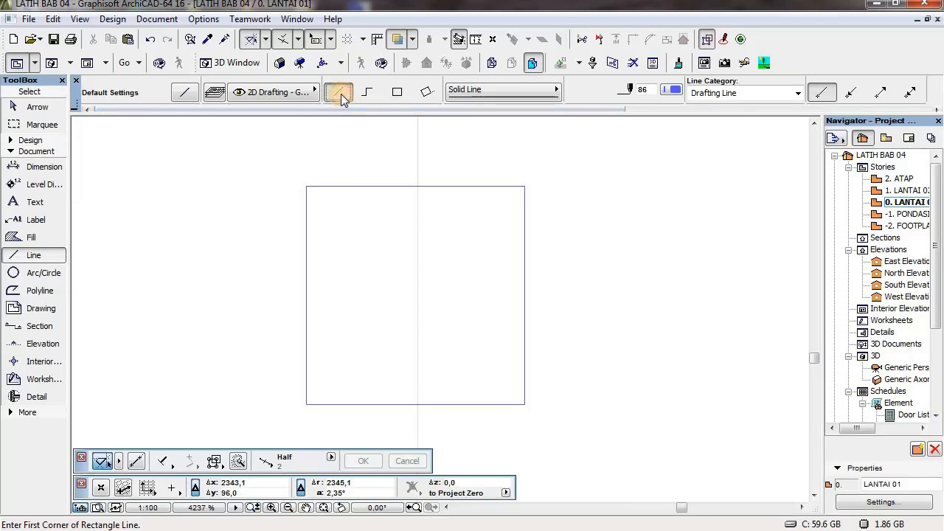
click(338, 92)
middle_drag(361, 234, 363, 228)
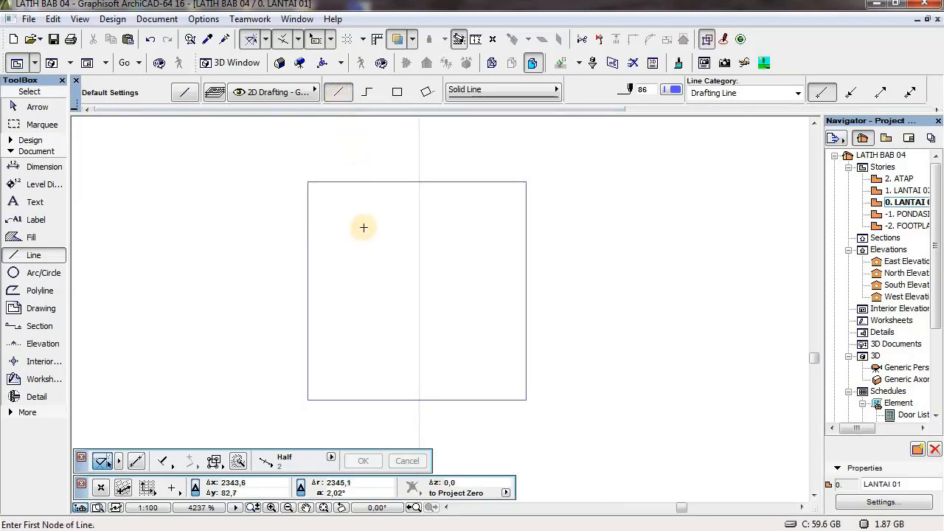
click(308, 181)
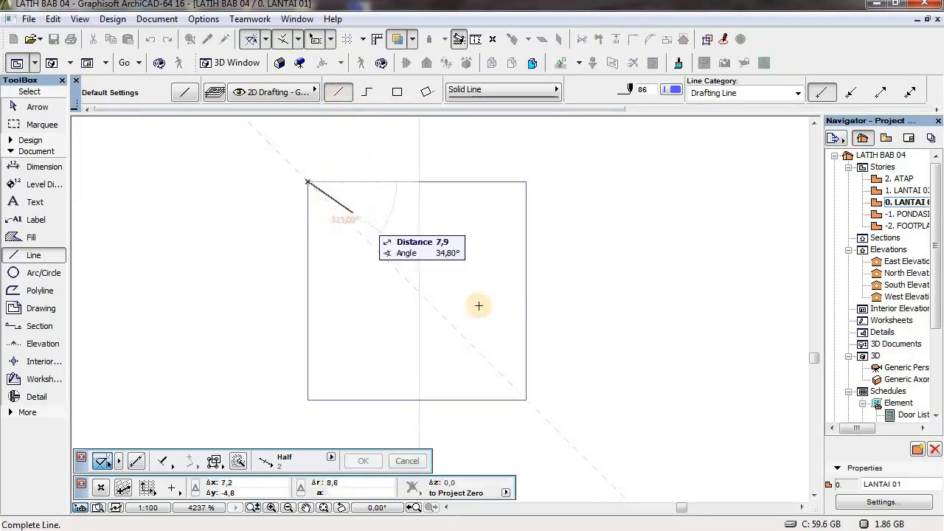
click(526, 395)
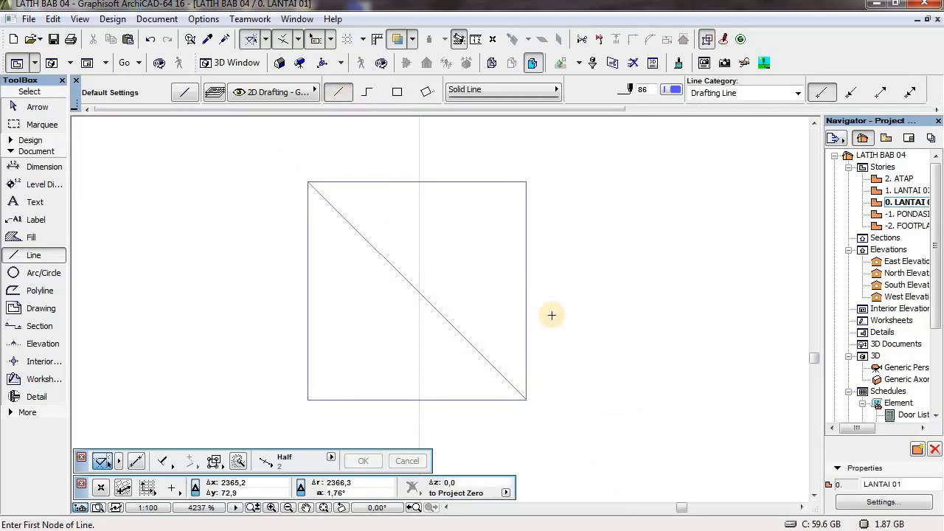
key(Escape)
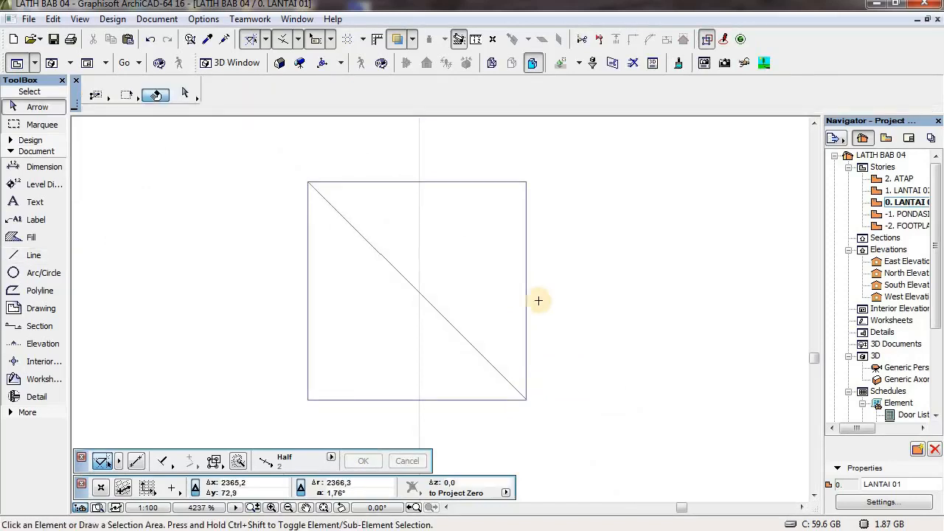
- Curve the diagonal line into an arc with a radius of 45, bulging toward the square's upper-right corner
click(427, 301)
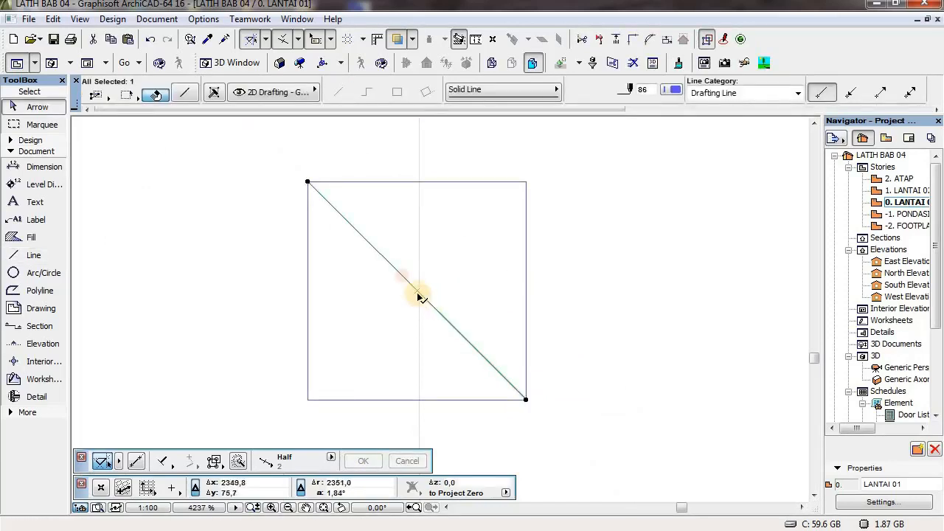
click(418, 288)
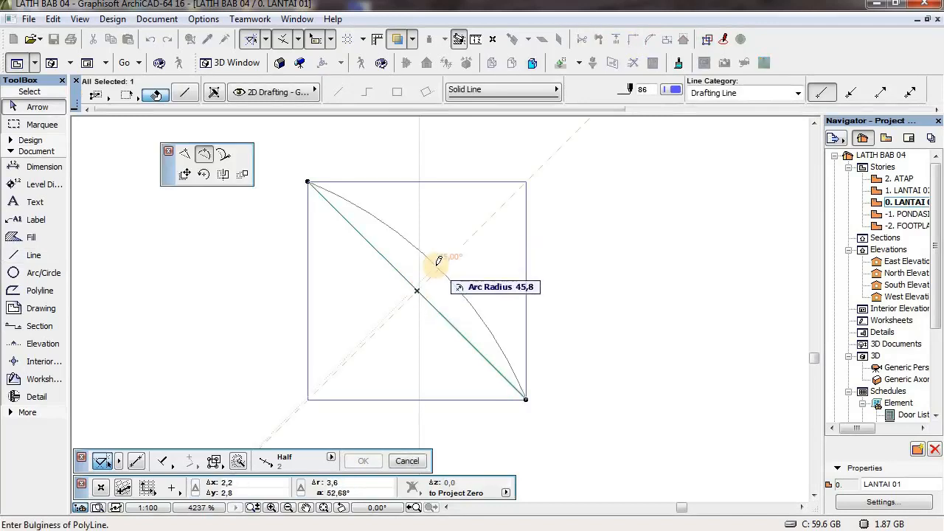
click(184, 154)
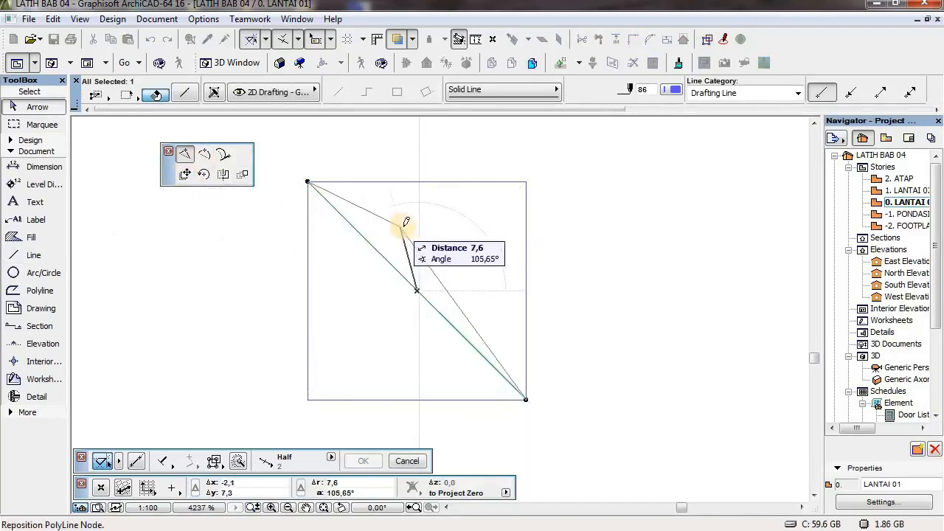
click(205, 153)
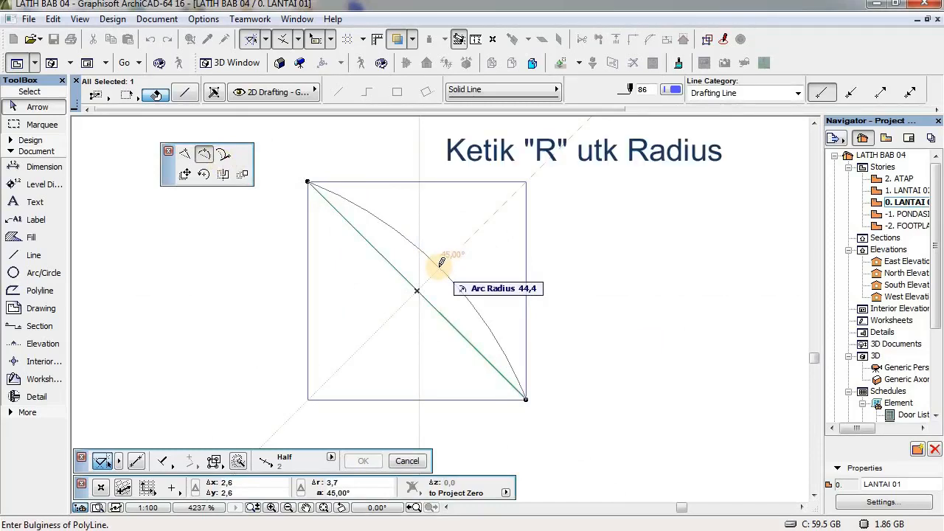
key(Tab)
key(r)
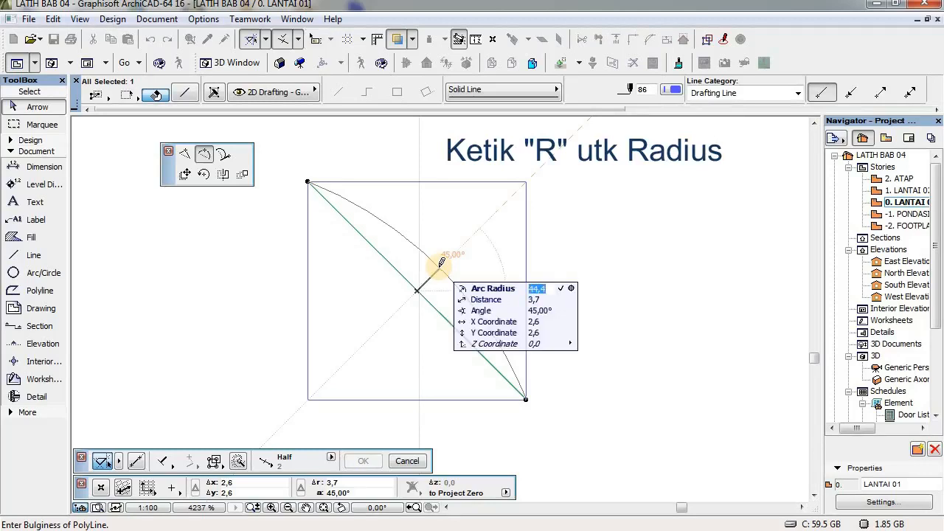
text(45)
key(Return)
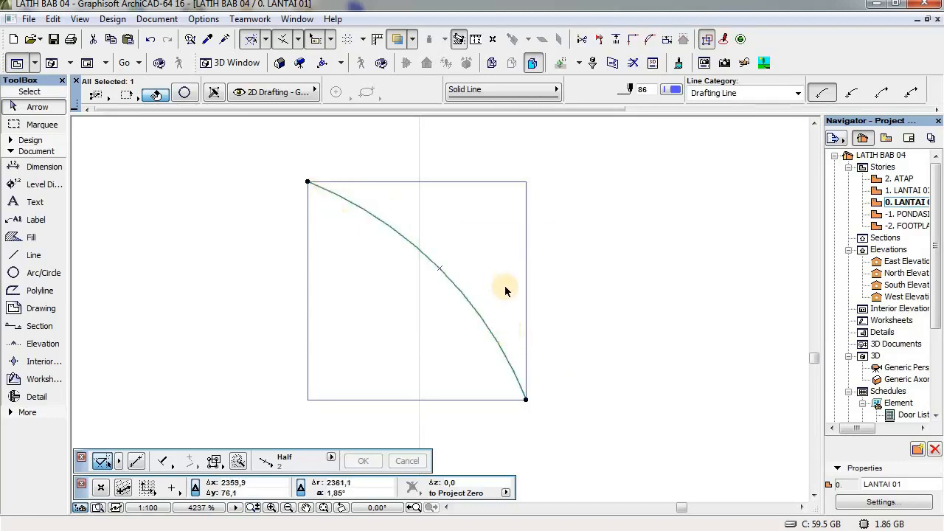
- Mirror a copy of the arc about the square's diagonal from the upper-left to the lower-right corner
key(ctrl+shift+m)
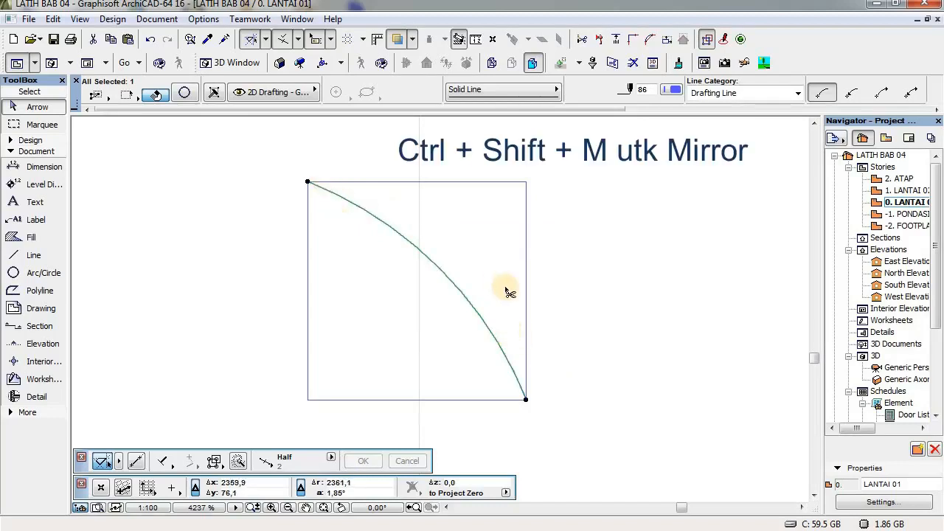
key(Escape)
key(ctrl+shift+m)
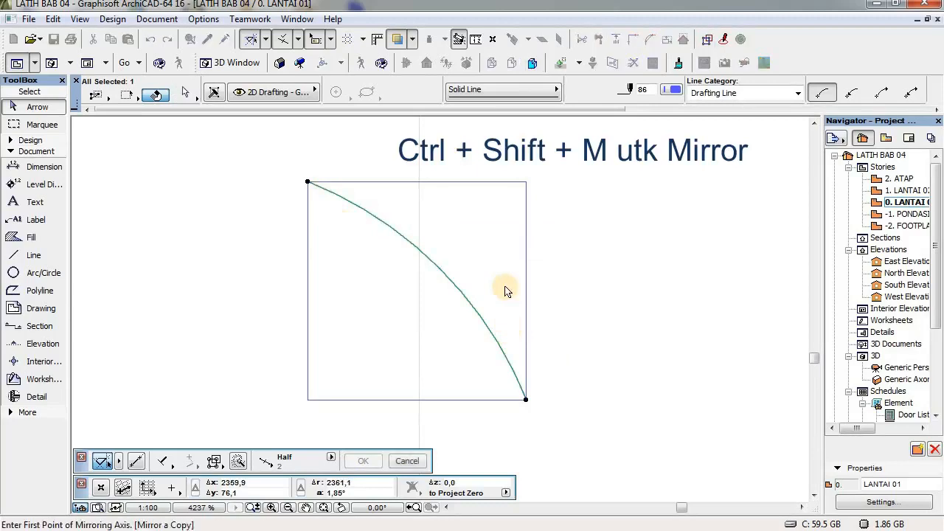
click(308, 183)
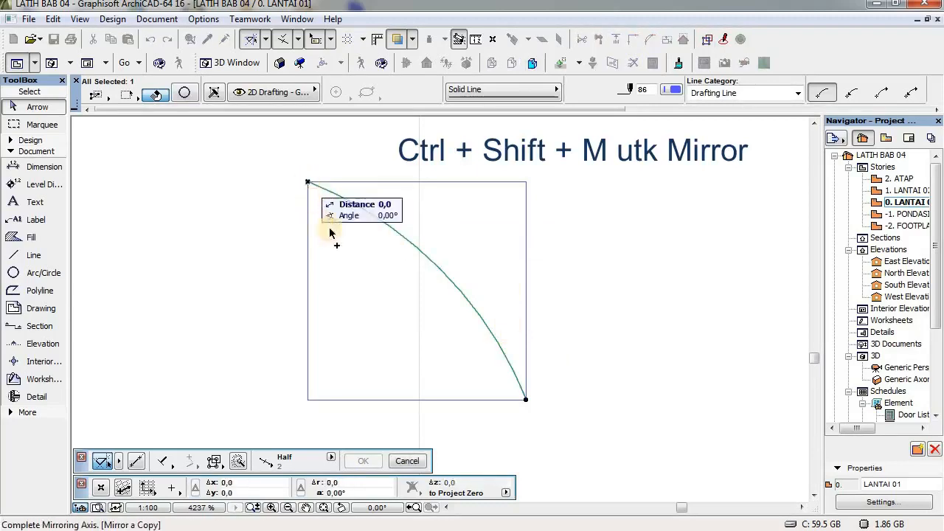
click(526, 401)
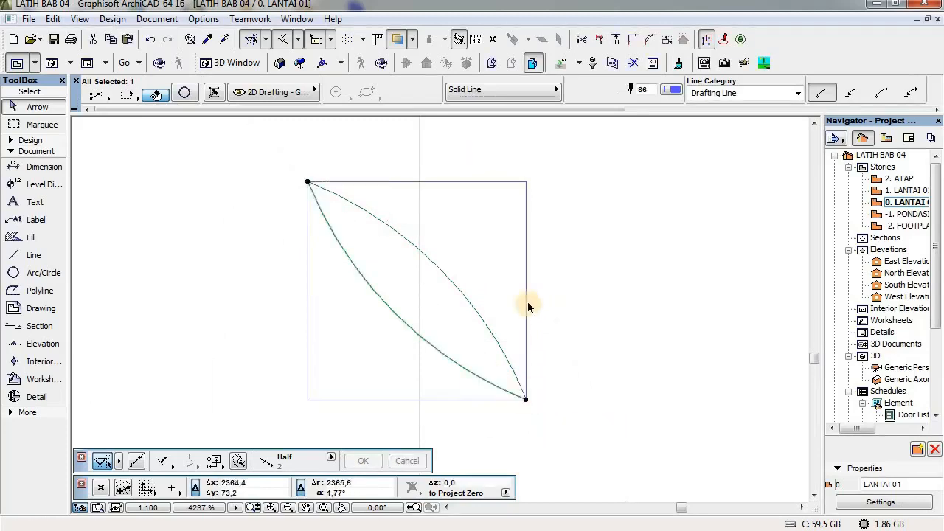
- Mirror a copy of both arcs about the vertical axis through the midpoints of the square's upper and lower sides
click(470, 303)
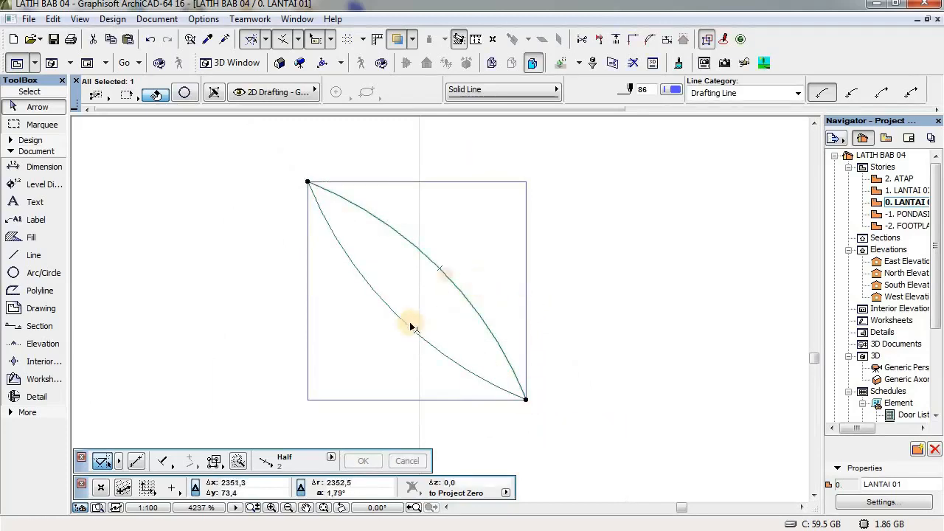
click(467, 270)
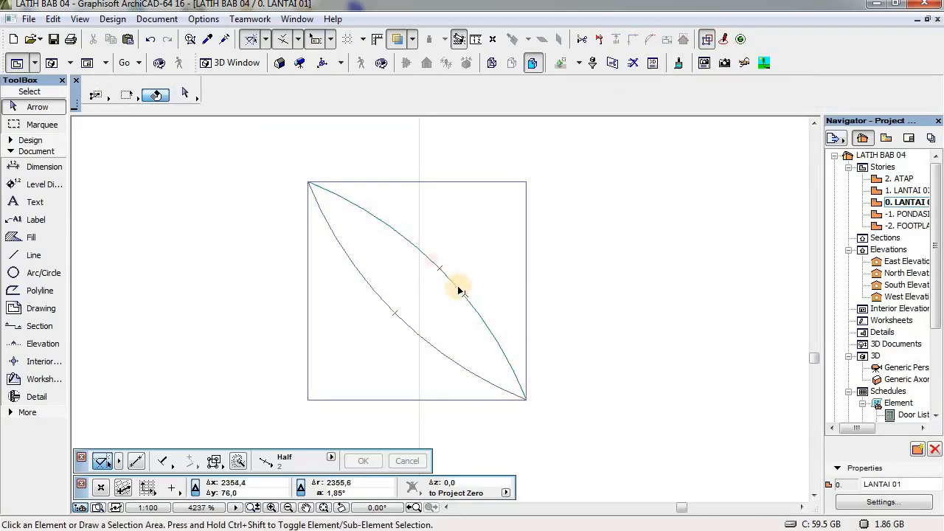
click(460, 288)
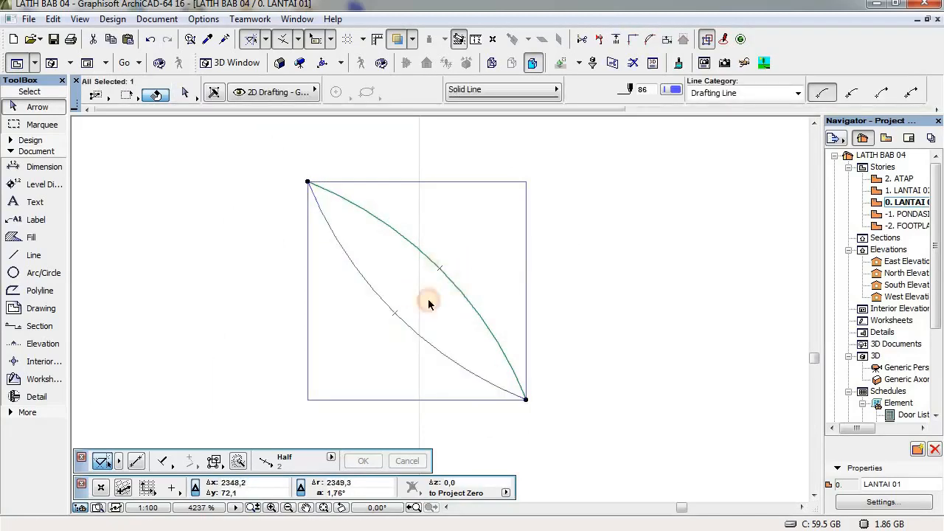
key(ctrl+a)
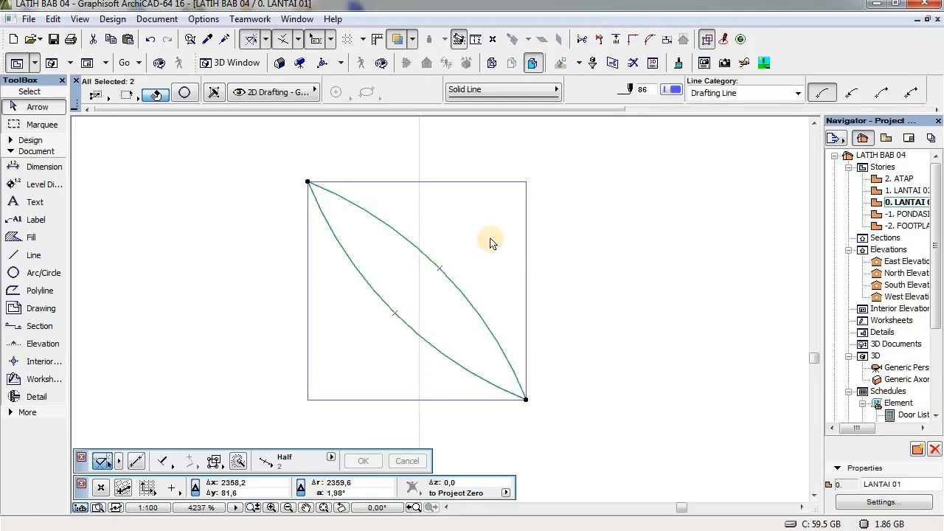
key(ctrl+alt+m)
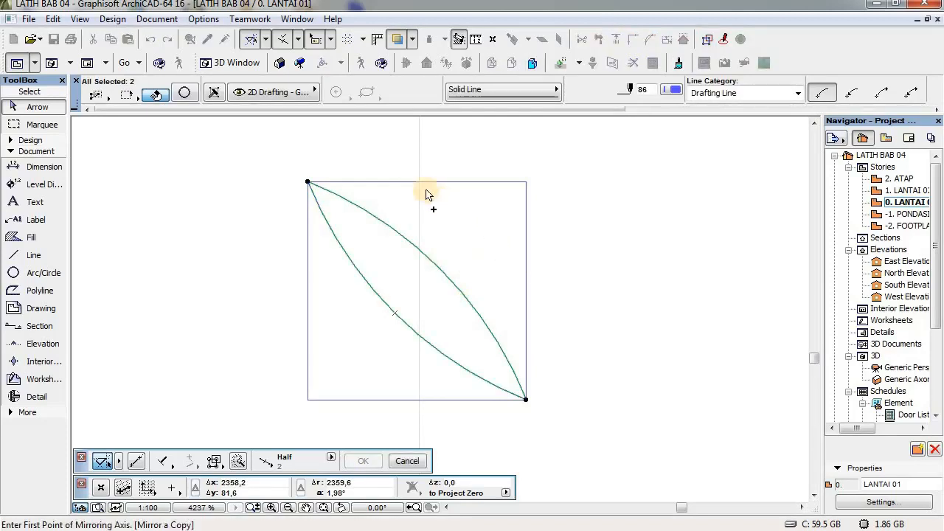
middle_drag(417, 185, 379, 197)
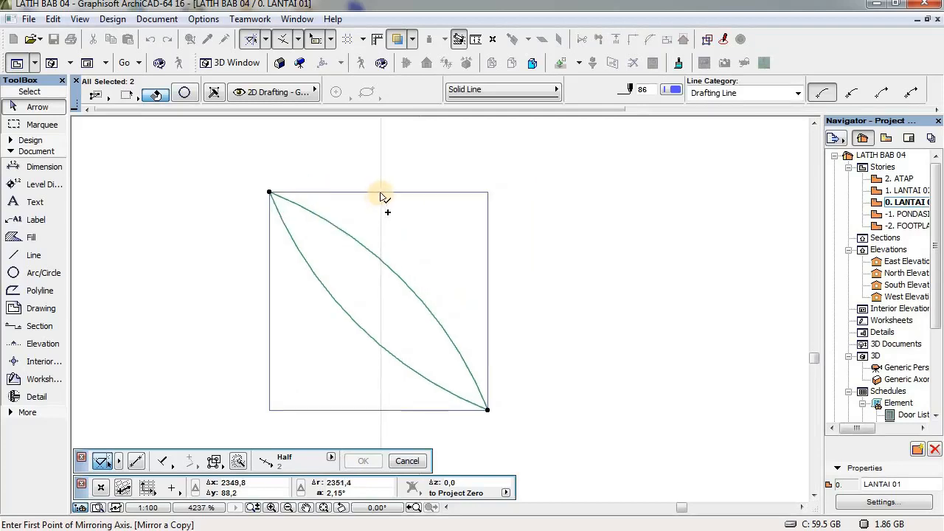
click(380, 194)
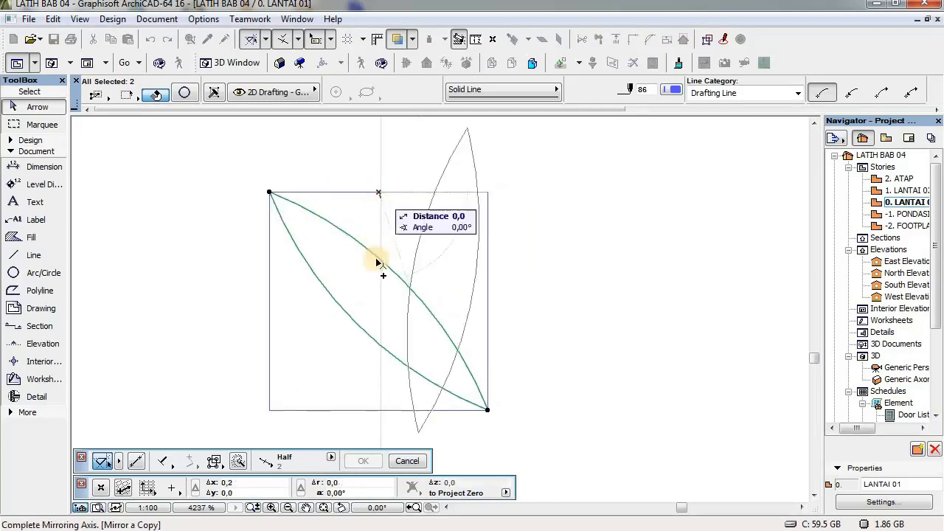
click(378, 412)
mouse_move(427, 291)
middle_down()
mouse_move(485, 281)
mouse_move(470, 247)
middle_up()
key(Escape)
scroll(474, 252, down, 1)
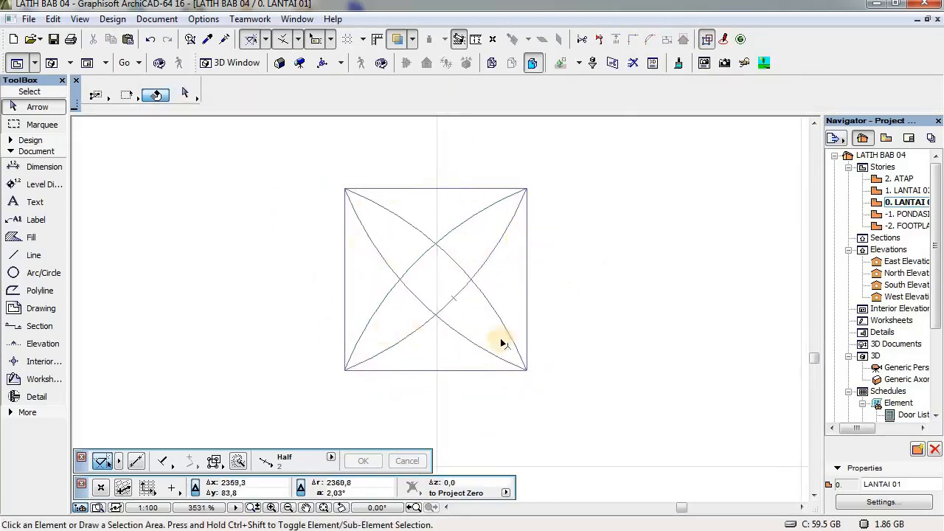
scroll(407, 270, up, 2)
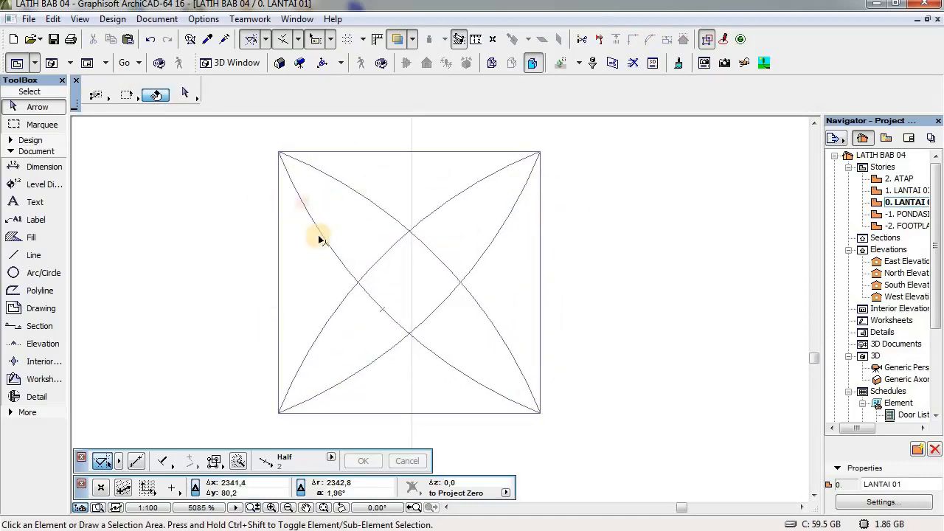
click(299, 202)
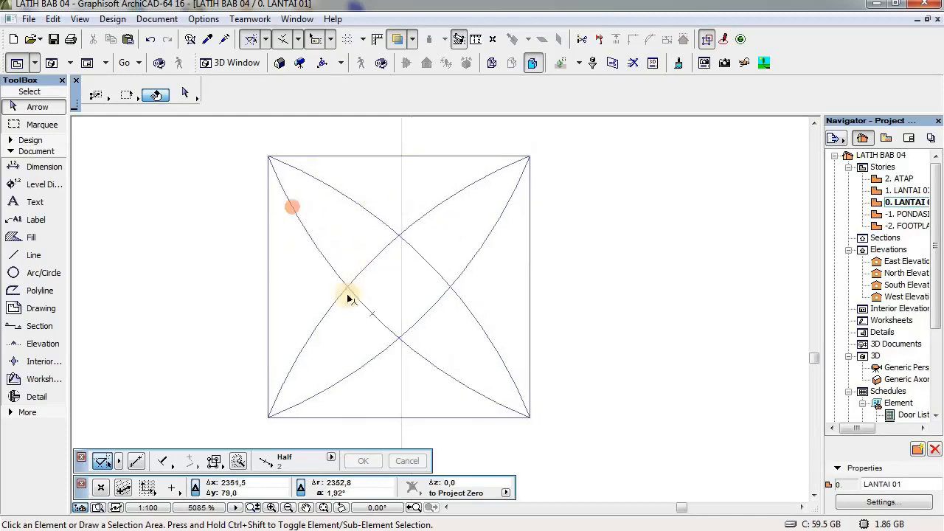
scroll(442, 221, down, 2)
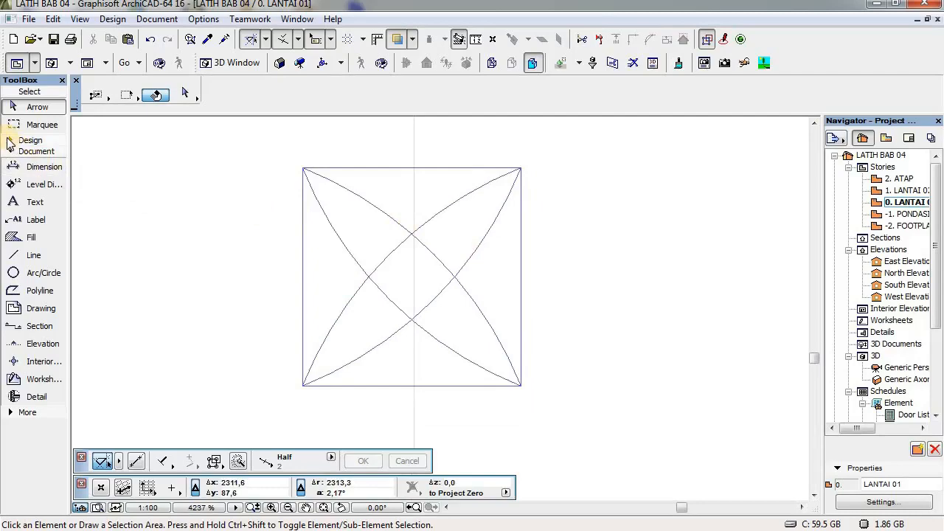
- Set the cut fill in the default wall settings to the 25 % solid fill
click(9, 142)
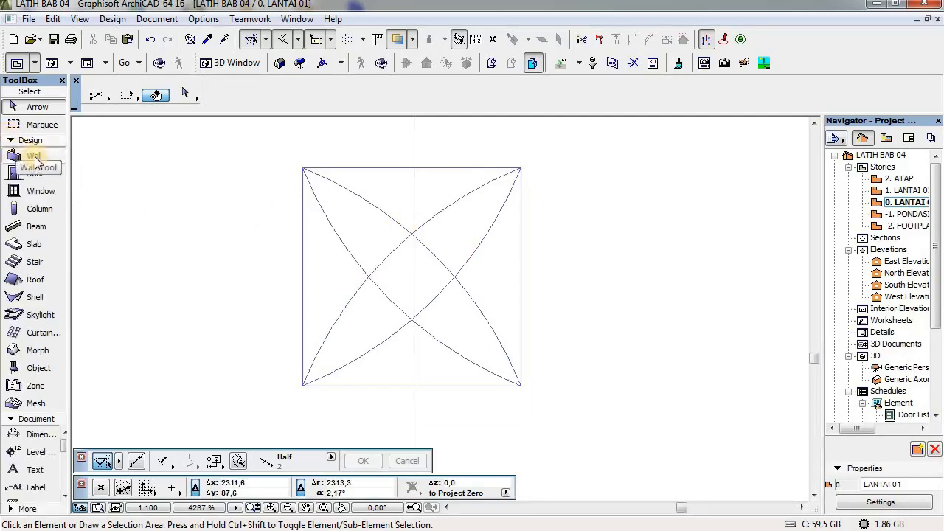
double_click(34, 157)
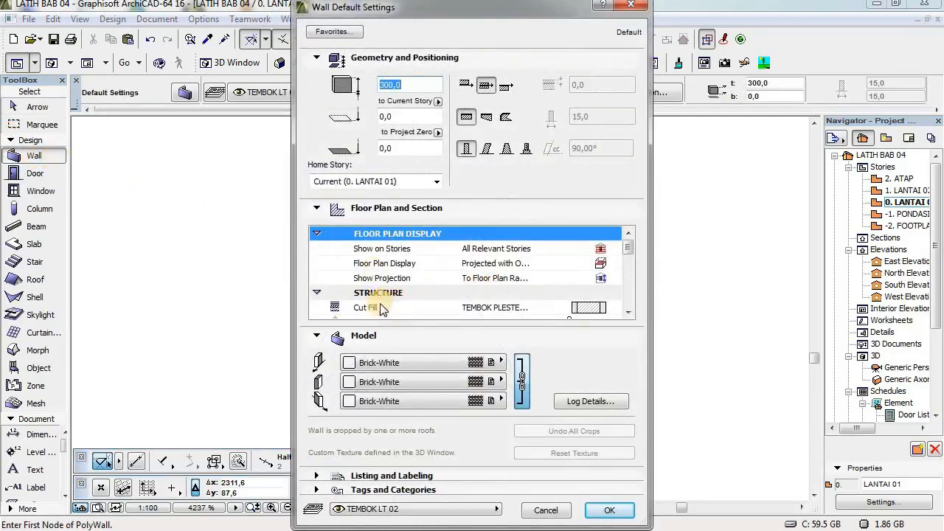
click(611, 310)
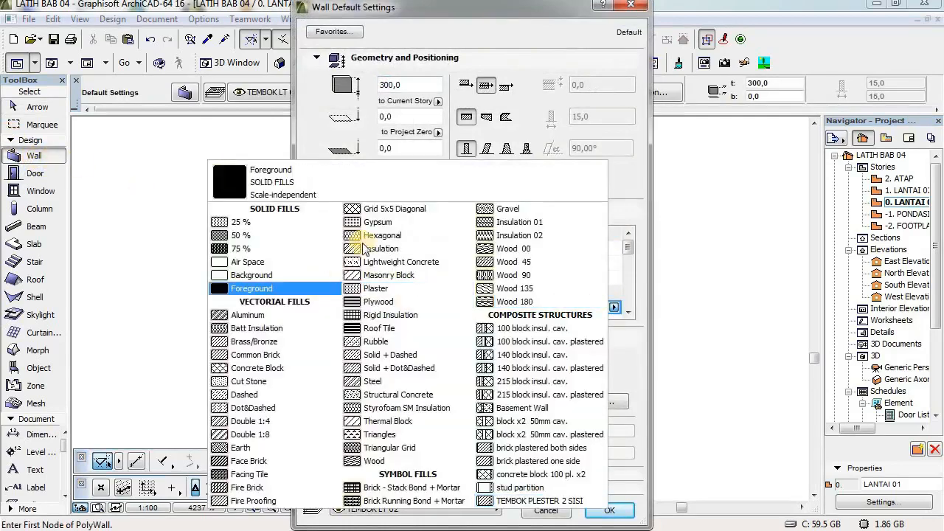
click(255, 222)
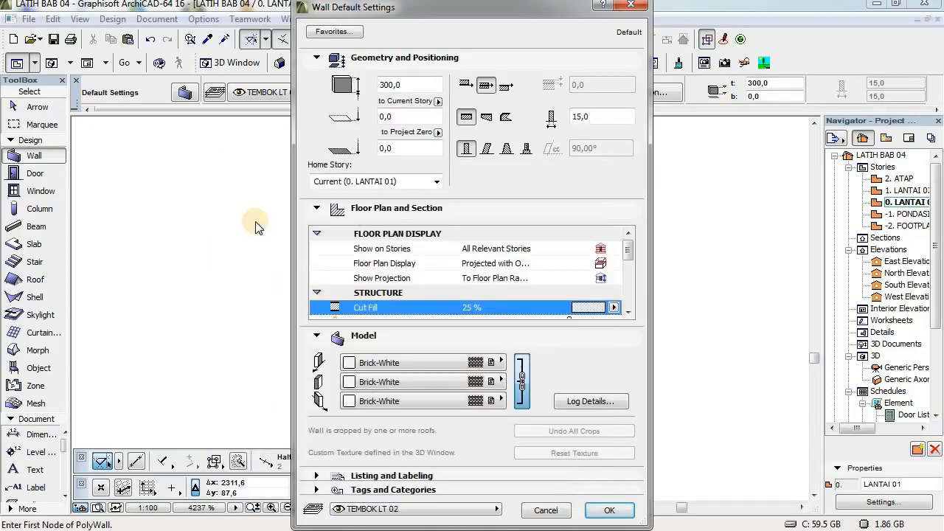
- Set the default wall thickness to 1 and the wall height to 10
click(600, 117)
click(570, 119)
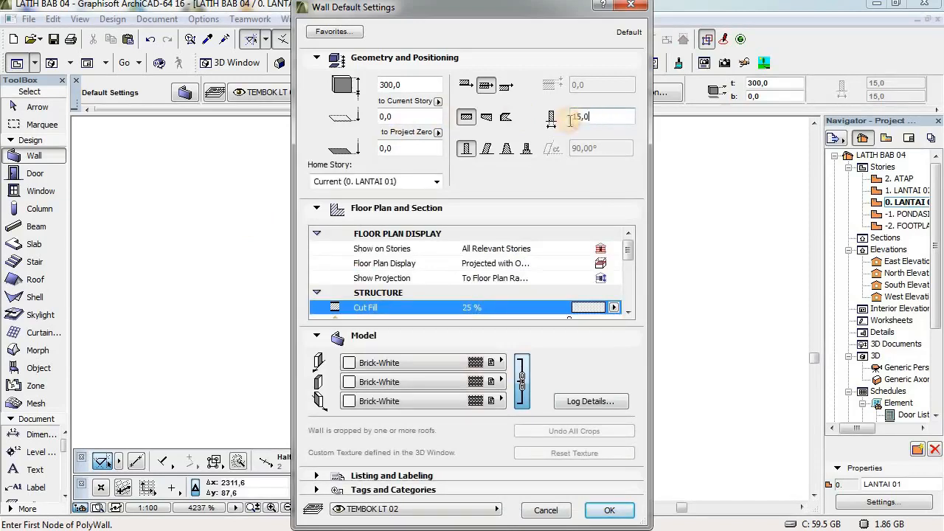
drag(570, 119, 596, 155)
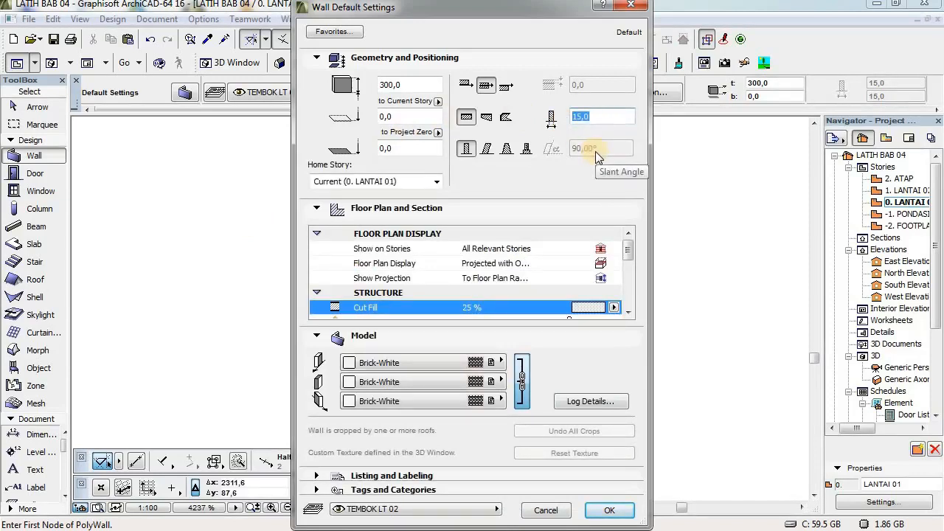
text(1)
click(413, 84)
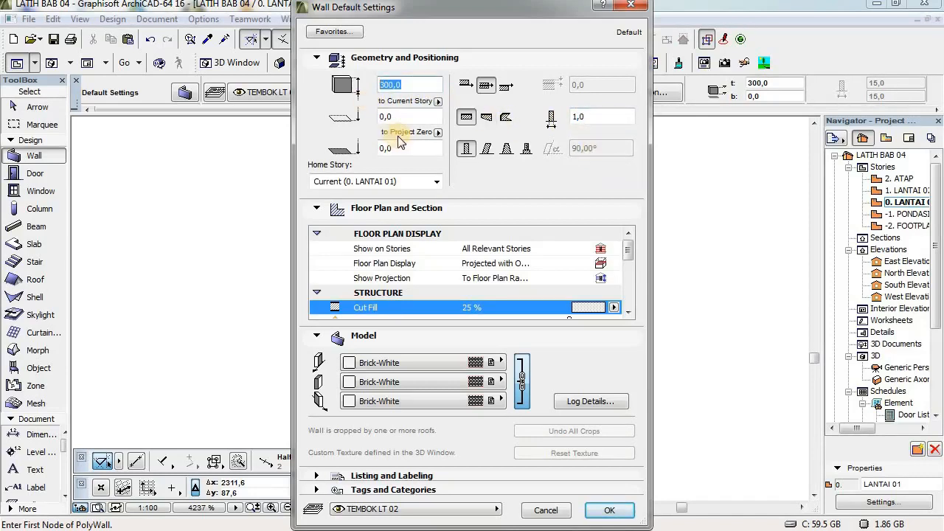
text(10)
click(403, 149)
- Assign the Paint-03 material to all linked wall surfaces and accept the default wall settings
click(418, 363)
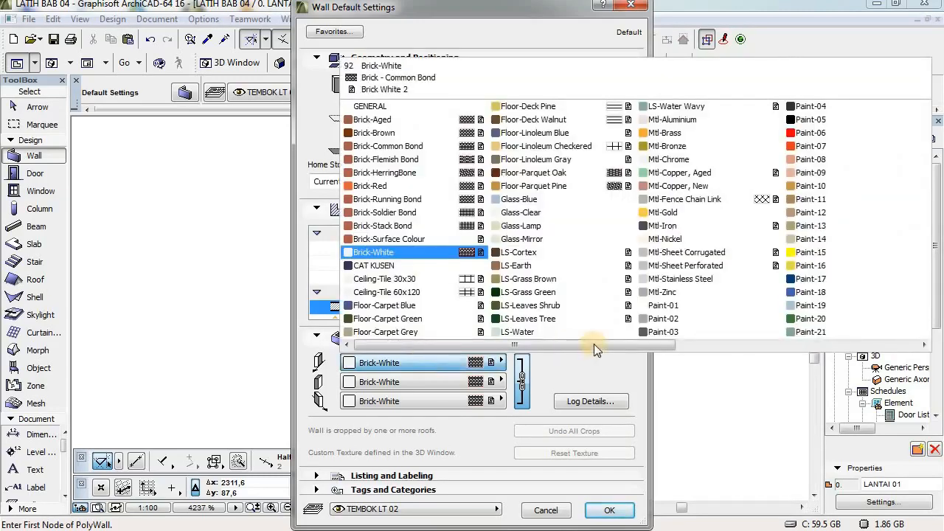
drag(605, 344, 661, 347)
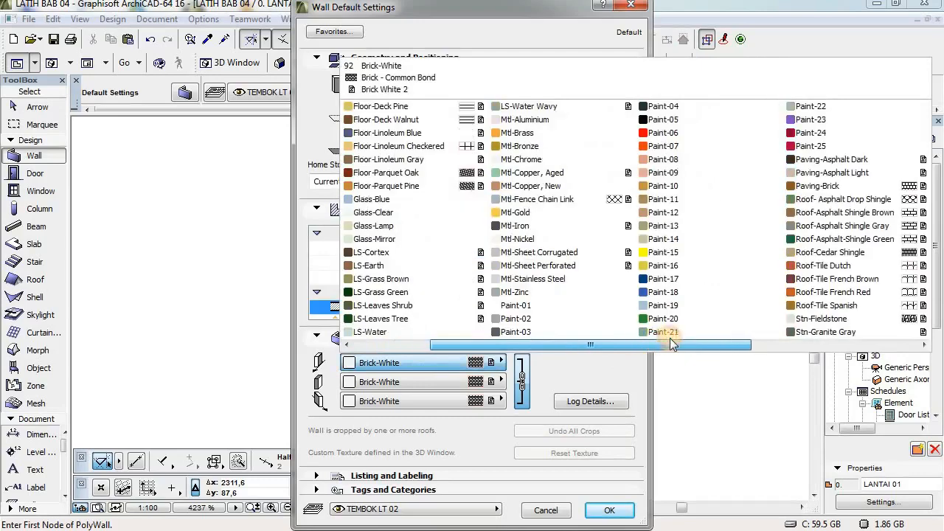
click(529, 333)
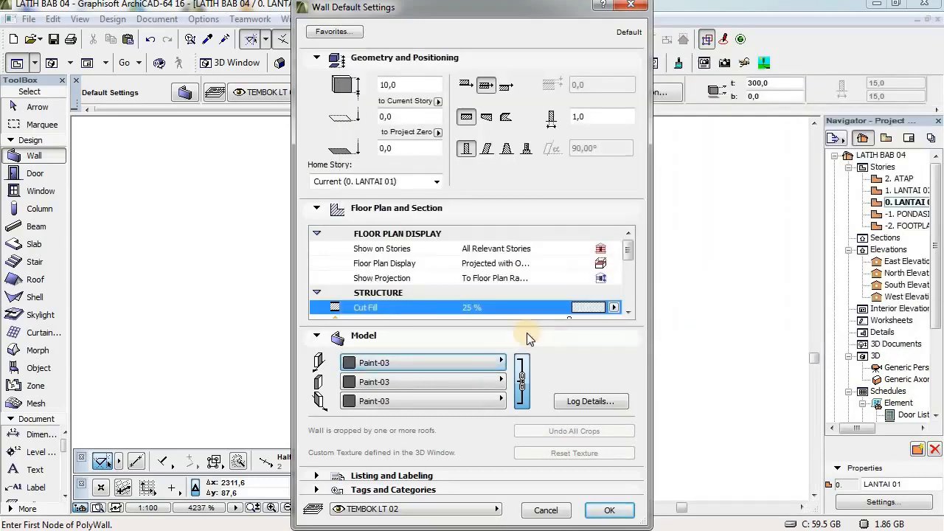
click(611, 512)
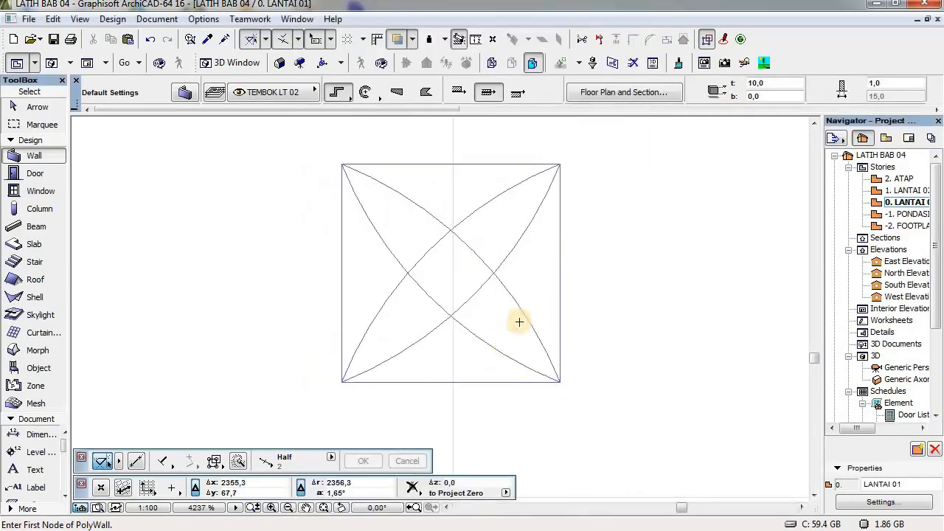
- Create walls along all four sides of the square by tracing its lines with the Magic Wand
click(465, 164)
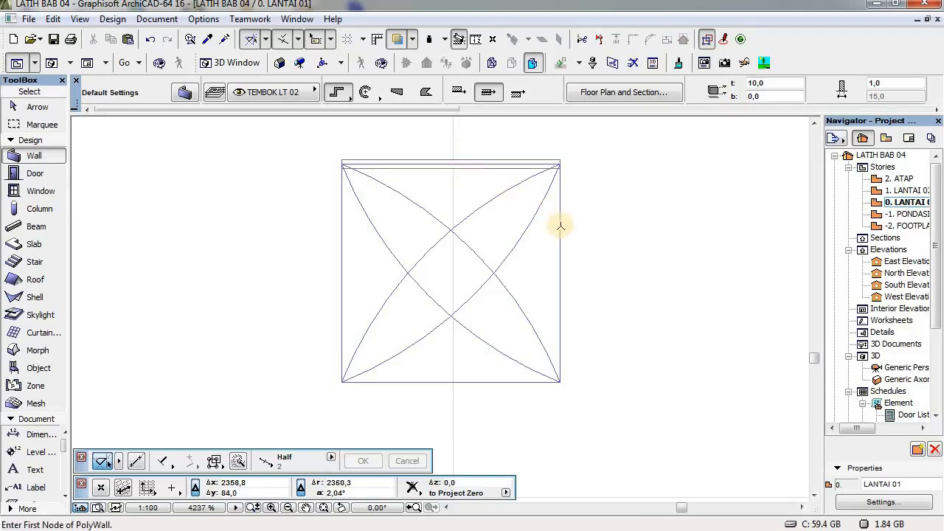
click(560, 238)
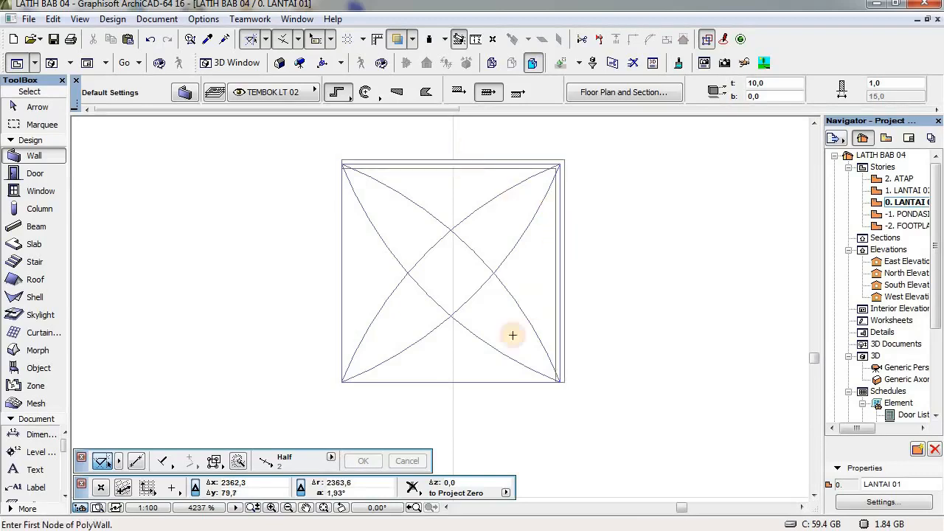
click(490, 383)
click(342, 266)
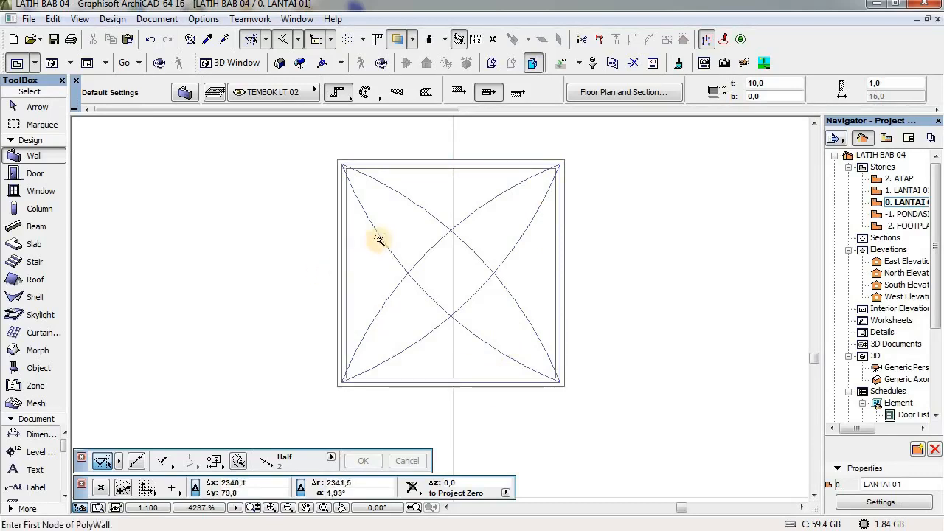
- Create curved walls along the four arcs inside the square with the Magic Wand, then leave the Wall tool
click(381, 235)
click(478, 204)
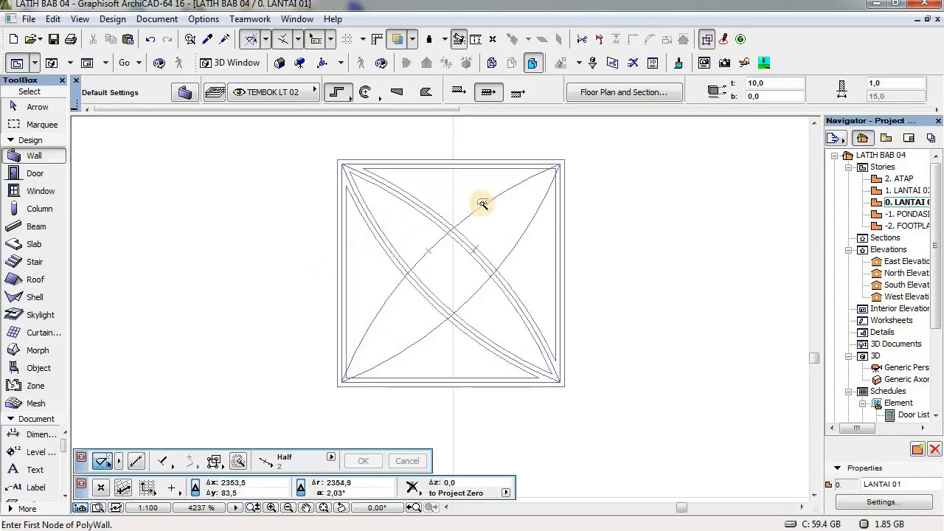
click(503, 192)
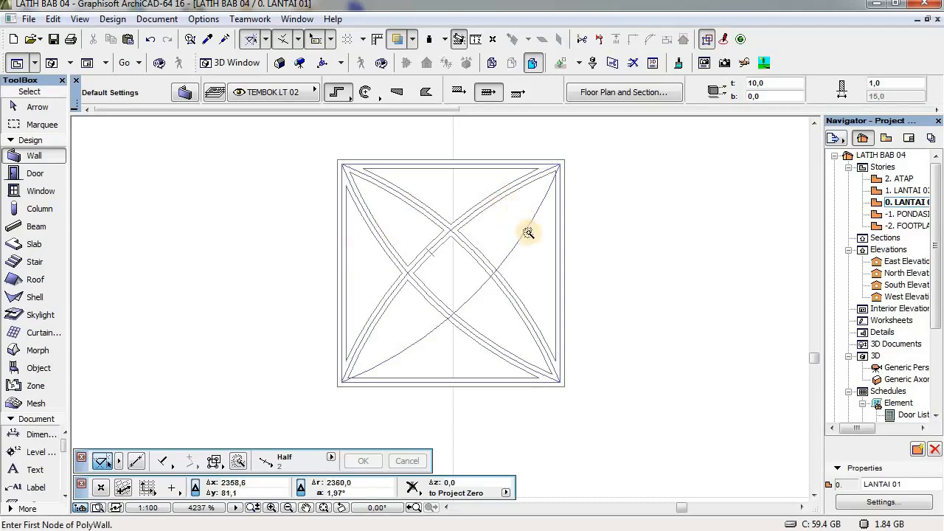
click(529, 229)
scroll(615, 261, down, 1)
middle_drag(615, 261, 587, 265)
key(Escape)
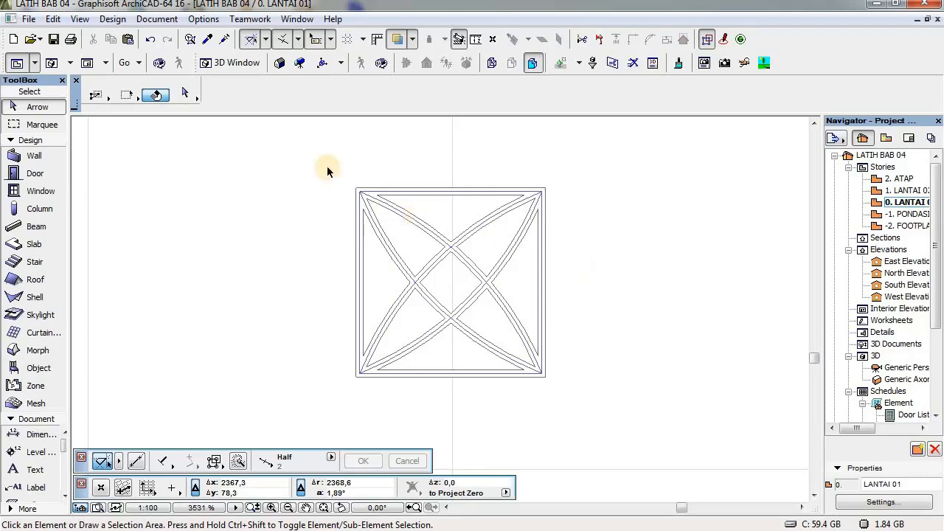
- Select the whole ornament, show only that selection in the 3D window, and orbit around to inspect it from above
click(310, 158)
click(618, 432)
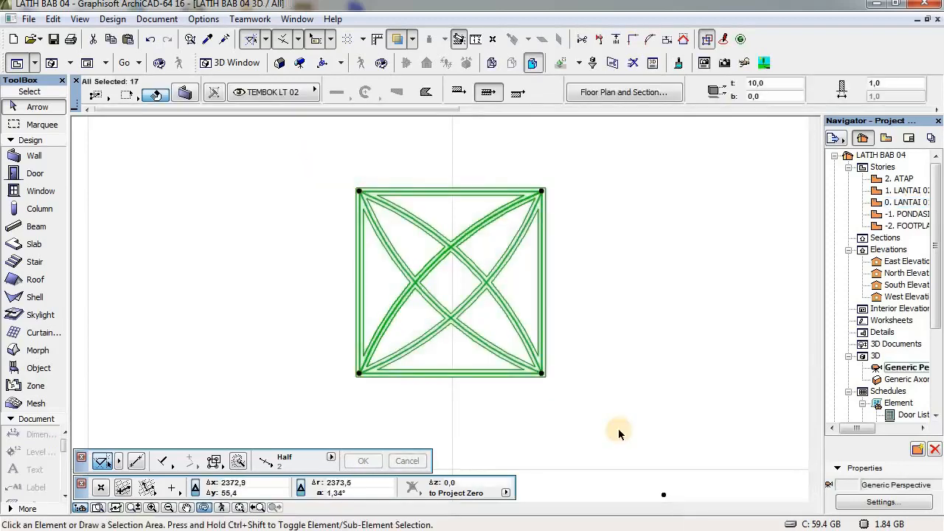
key(F5)
right_click(576, 312)
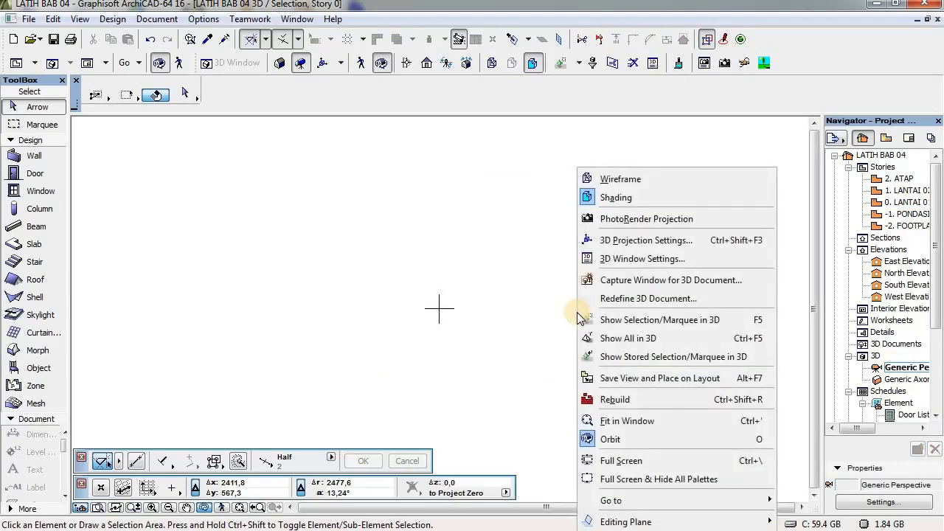
click(606, 411)
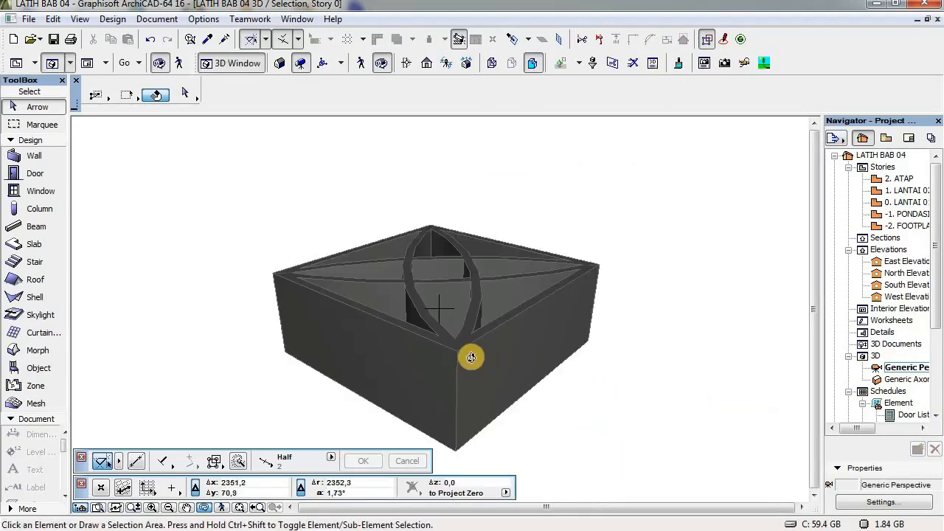
drag(447, 359, 483, 342)
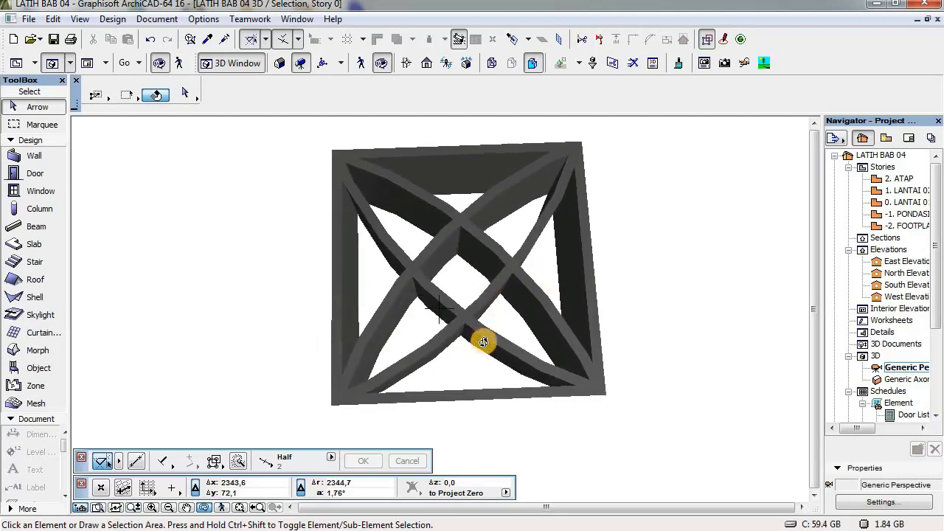
- Return to the ground-floor plan and deselect the ornament
key(F2)
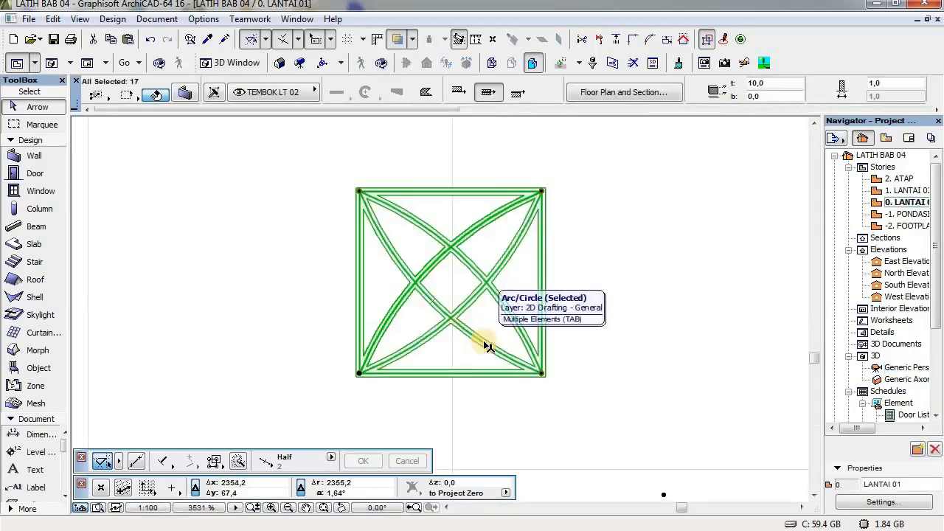
key(Escape)
scroll(475, 302, up, 1)
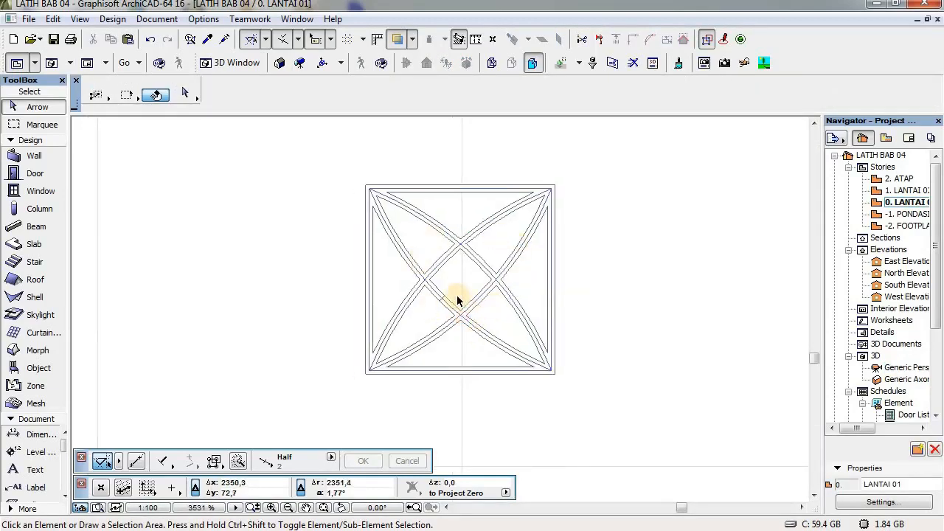
scroll(457, 302, up, 1)
middle_drag(457, 304, 447, 317)
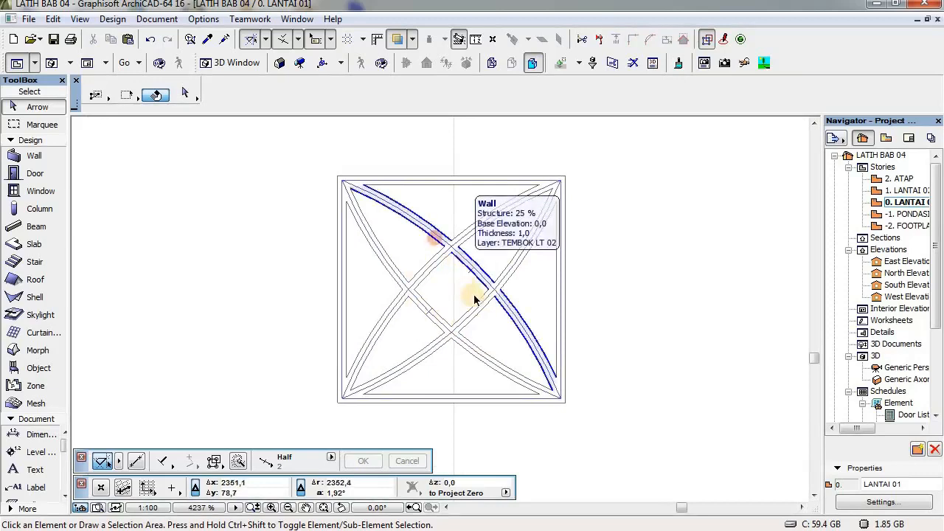
- Set the default slab thickness to 0,5, link its top, edge and bottom surfaces, and give them the Glass-Blue material
middle_drag(474, 296, 482, 278)
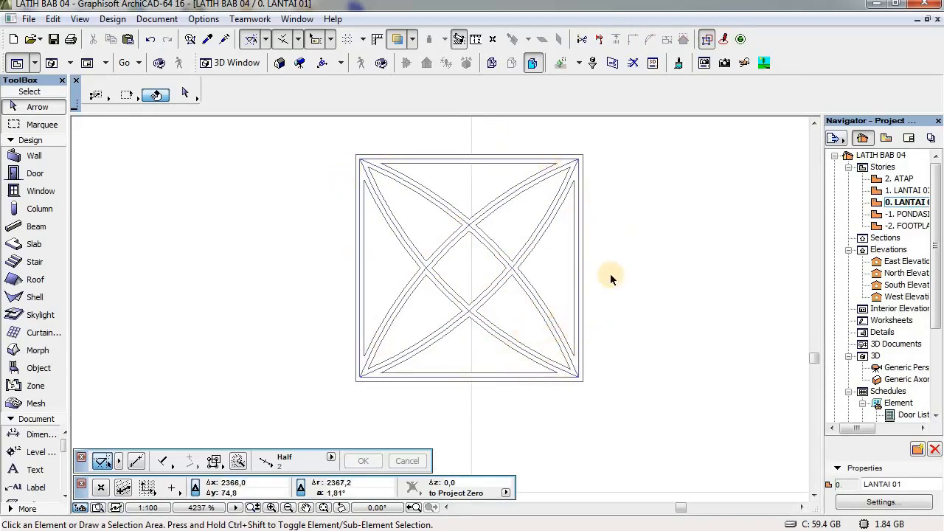
double_click(34, 246)
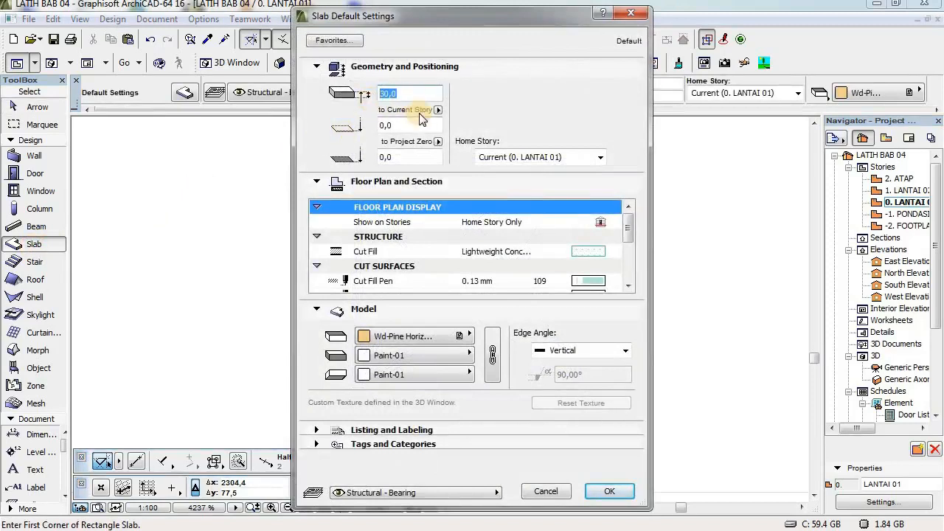
text(0,)
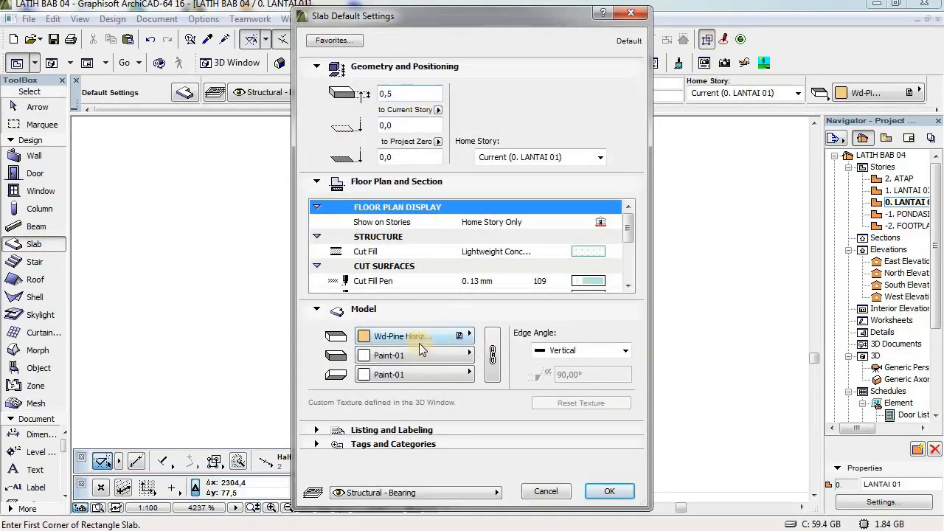
click(492, 356)
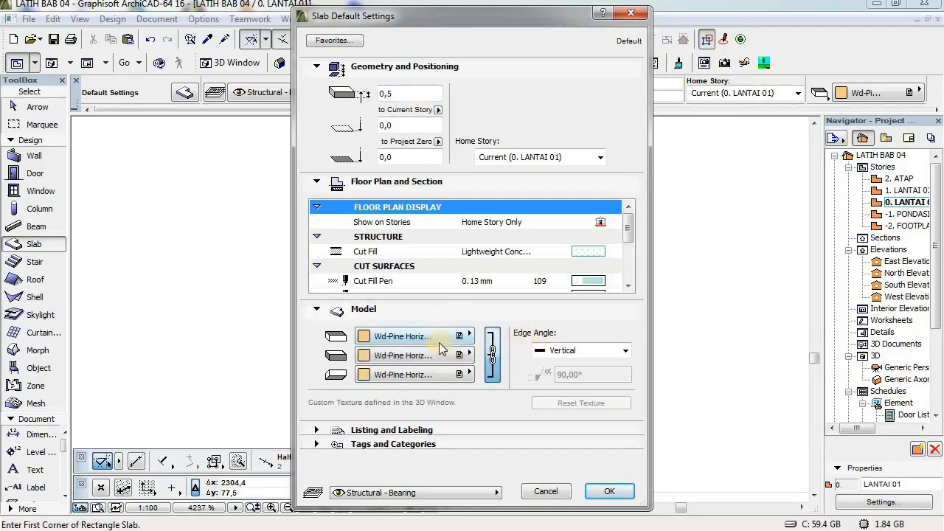
click(439, 341)
scroll(597, 498, left, 2)
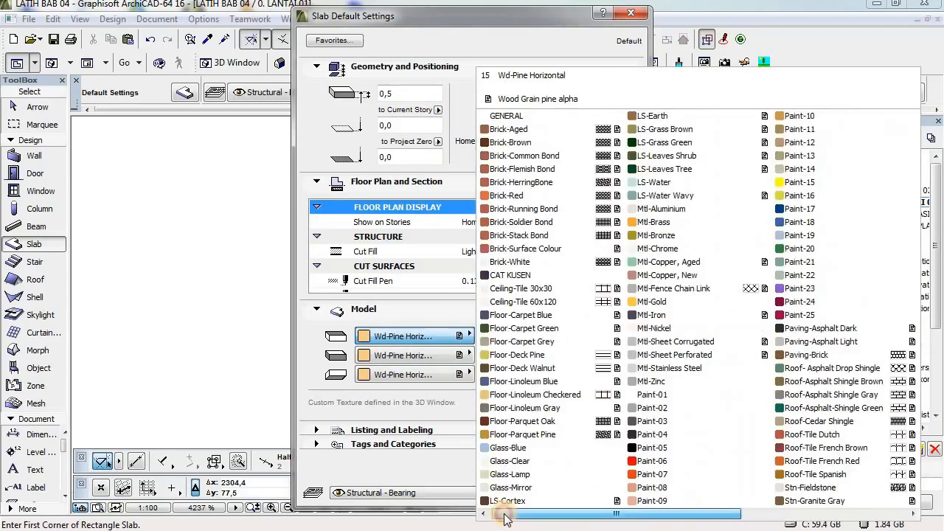
click(509, 448)
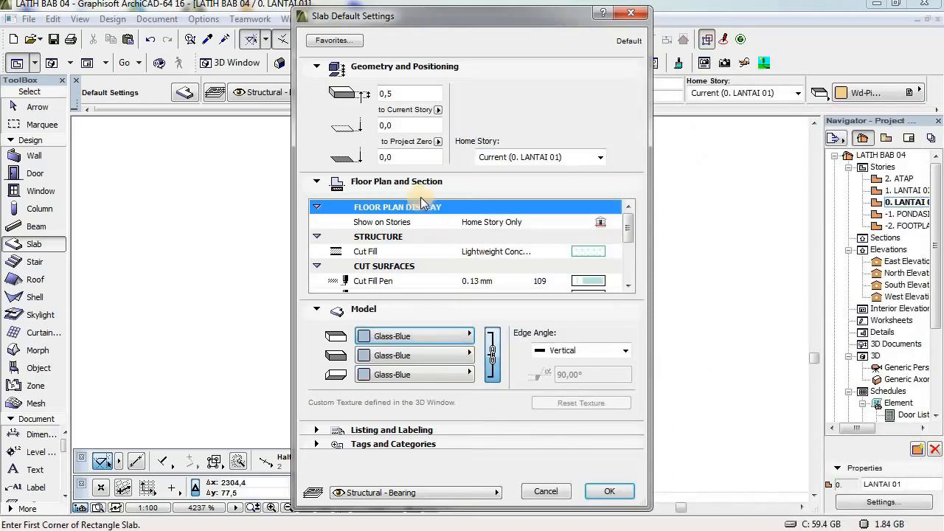
- Set the default slab elevation to 5,0 and fill the openings between the ornament's walls with slabs using the Magic Wand
click(402, 154)
double_click(399, 155)
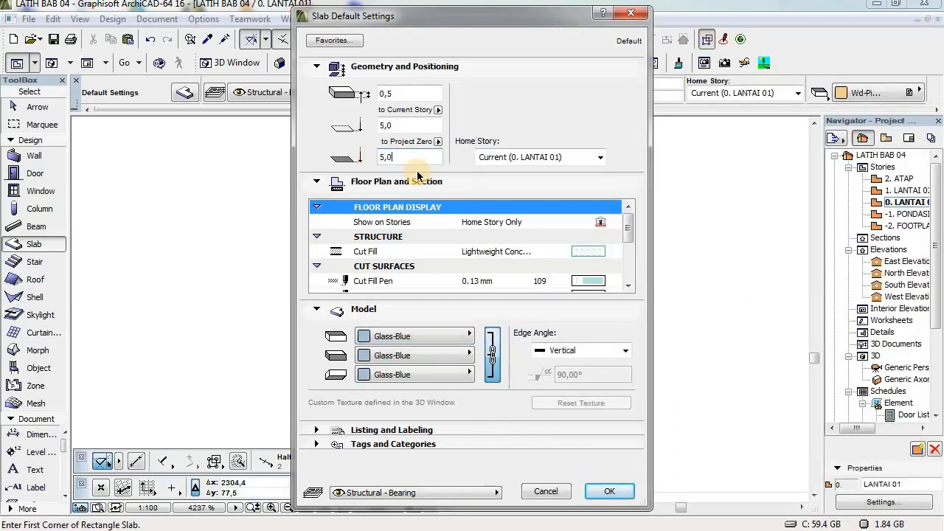
click(605, 489)
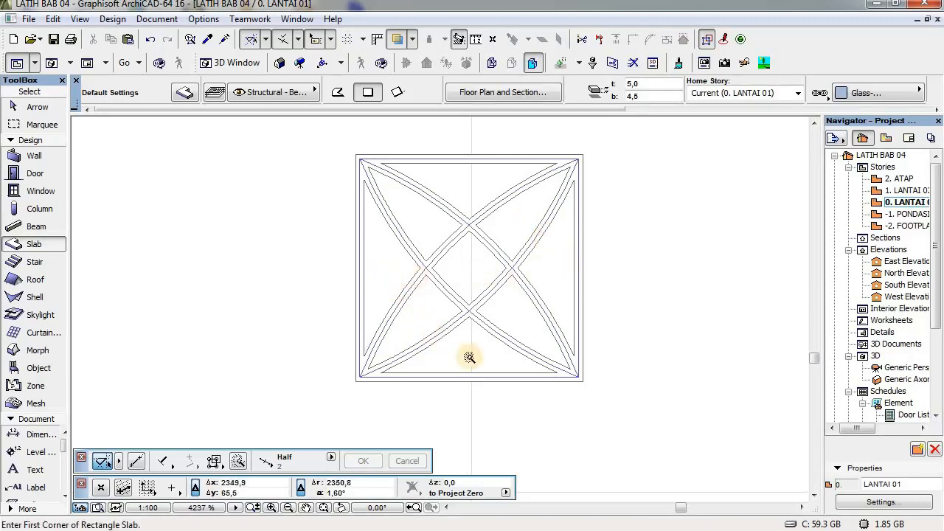
scroll(517, 321, down, 1)
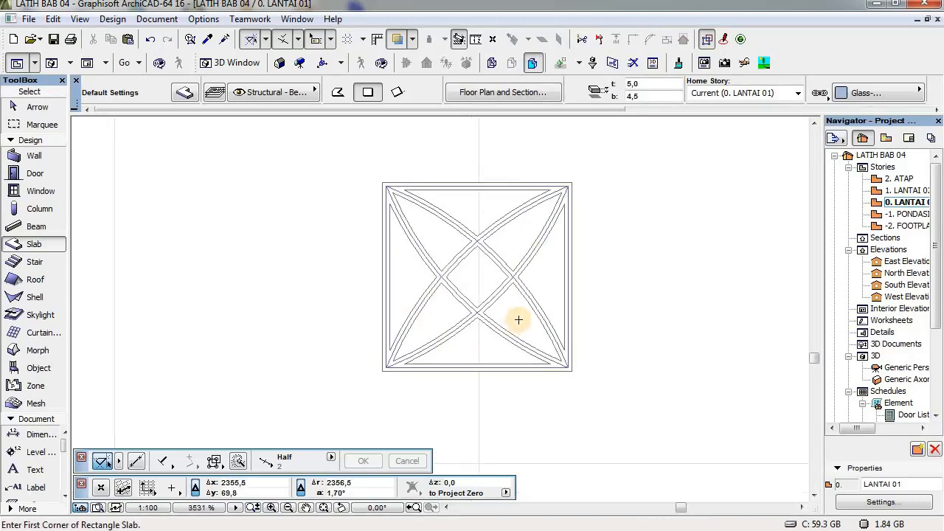
key(Escape)
- Inspect the whole ornament with its glass slabs on its own in the 3D window from several angles, and return to the floor plan
mouse_move(353, 160)
mouse_down()
mouse_move(624, 365)
mouse_move(628, 416)
mouse_up()
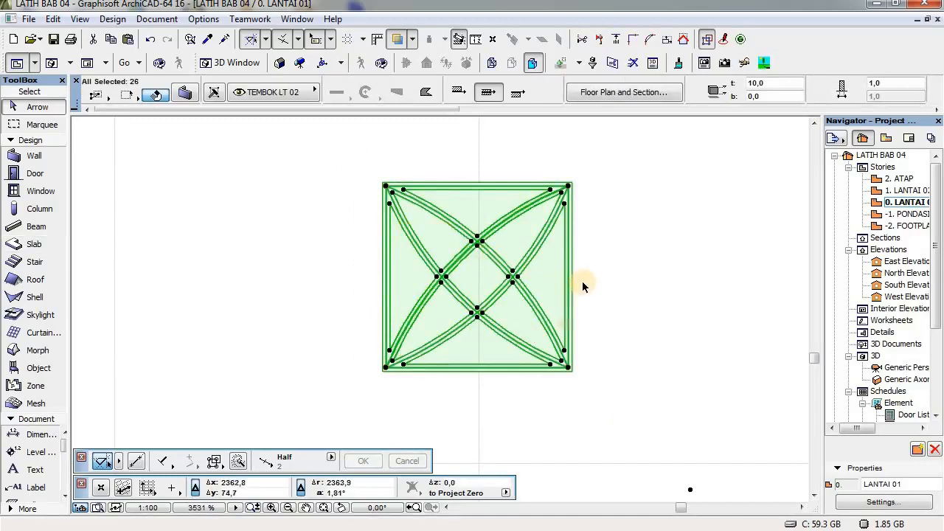
key(F5)
drag(441, 316, 467, 289)
drag(446, 236, 535, 343)
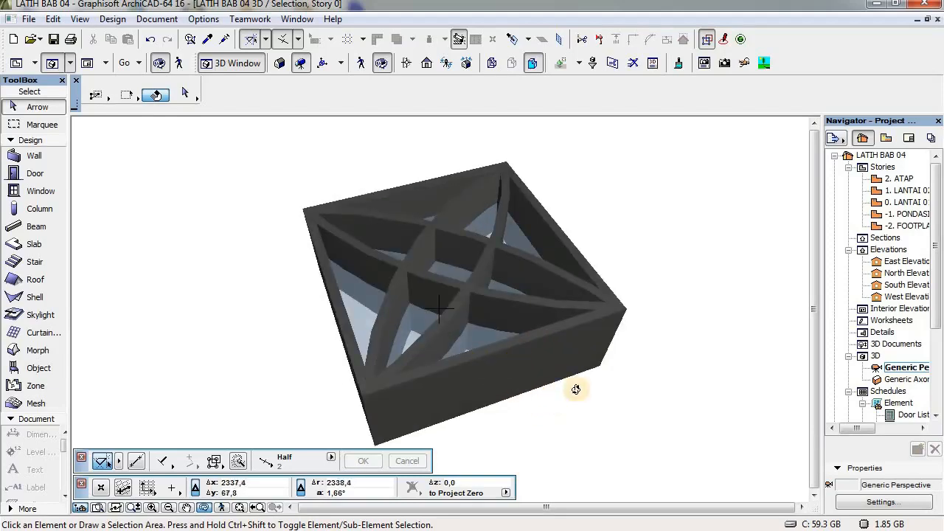
drag(573, 388, 451, 348)
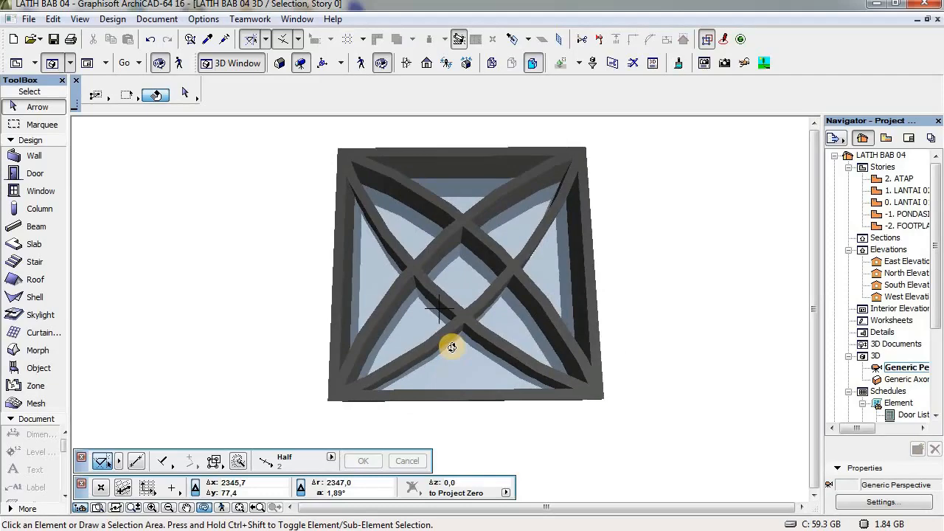
key(F2)
key(Escape)
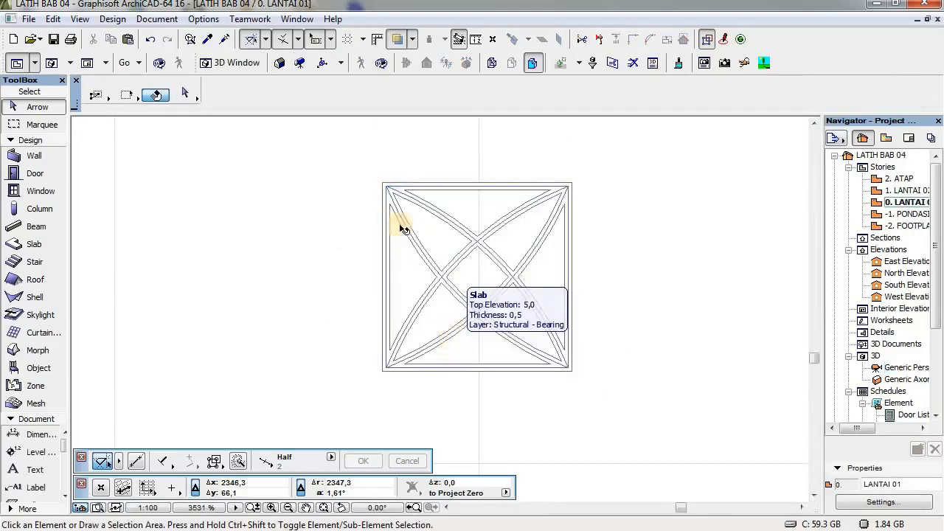
- Reselect the whole ornament and show it in 3D as a side-view parallel projection with the camera azimuth at 90°
drag(324, 155, 646, 406)
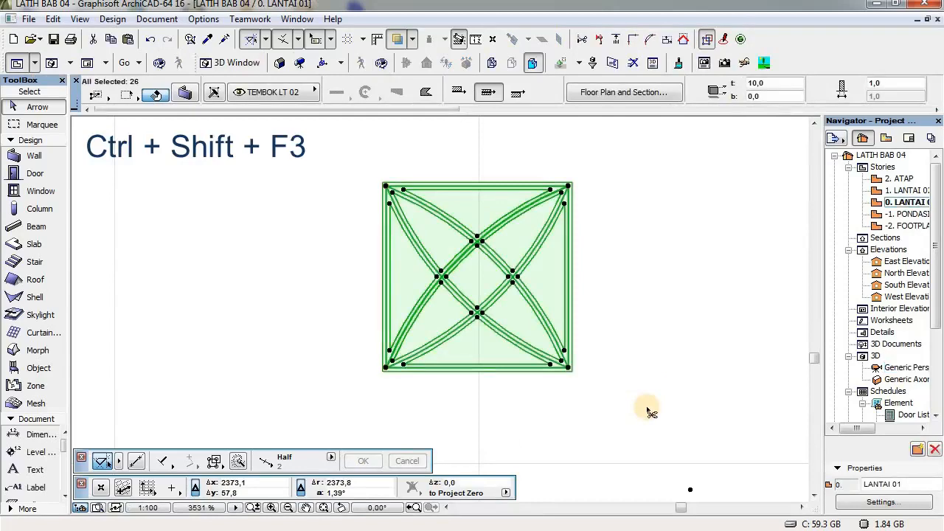
key(ctrl+shift+F3)
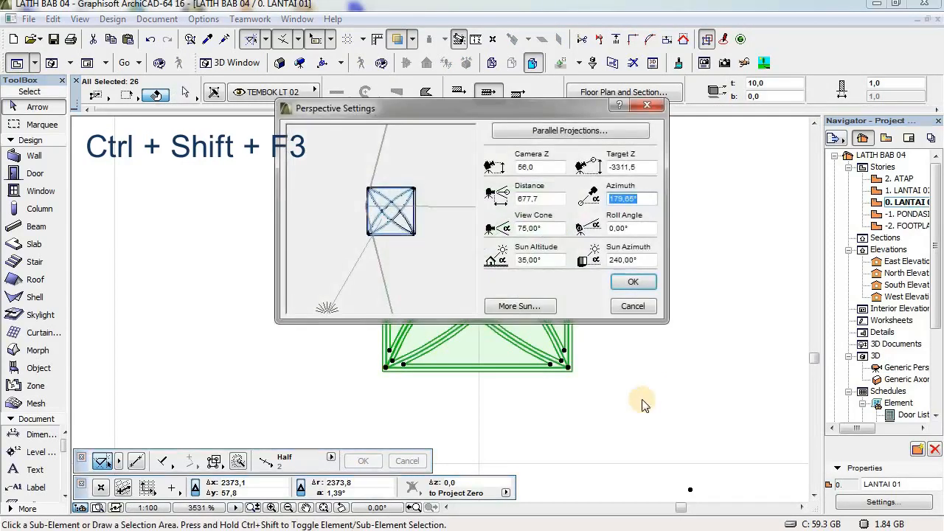
click(575, 133)
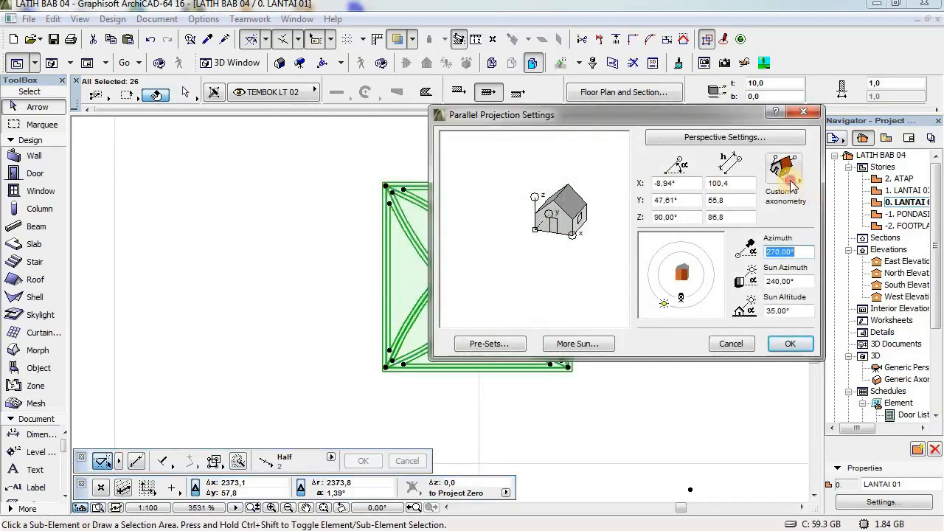
click(788, 177)
click(570, 207)
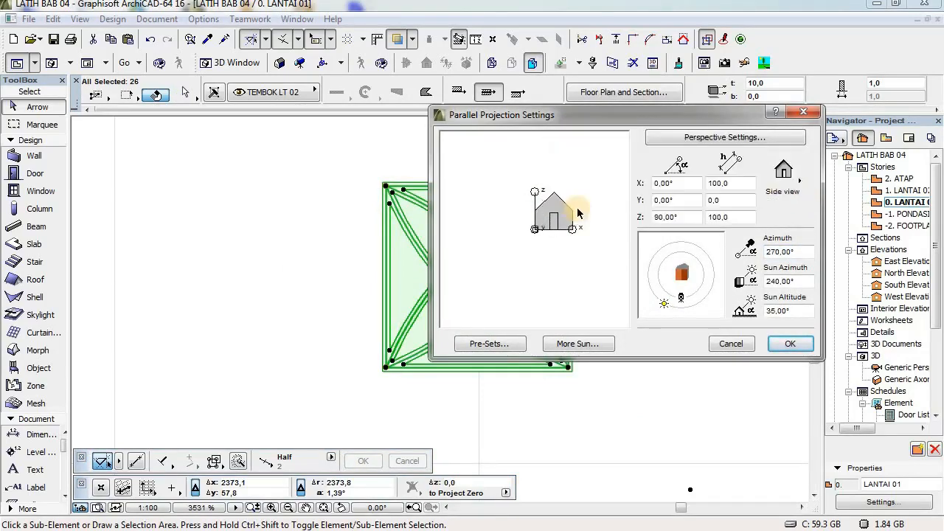
drag(621, 118, 700, 75)
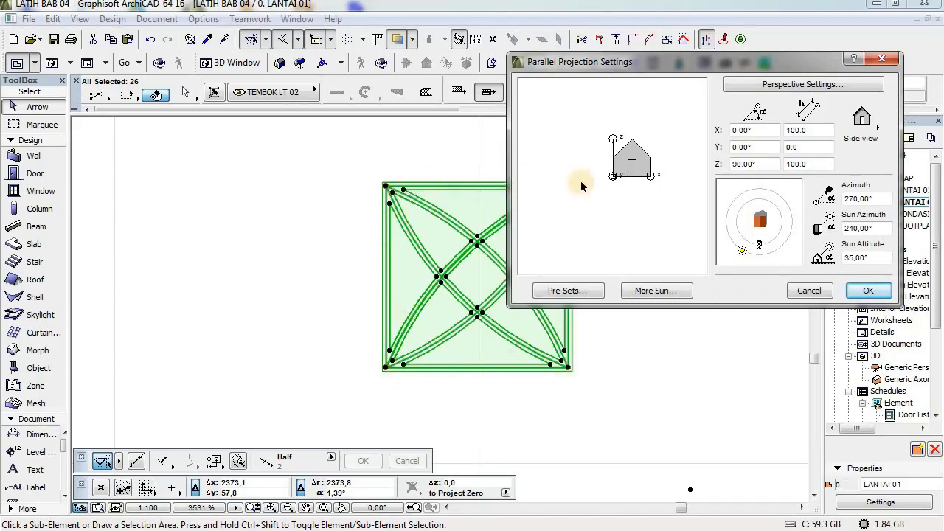
mouse_move(762, 246)
mouse_down()
mouse_move(741, 237)
mouse_move(734, 218)
mouse_move(759, 200)
mouse_up()
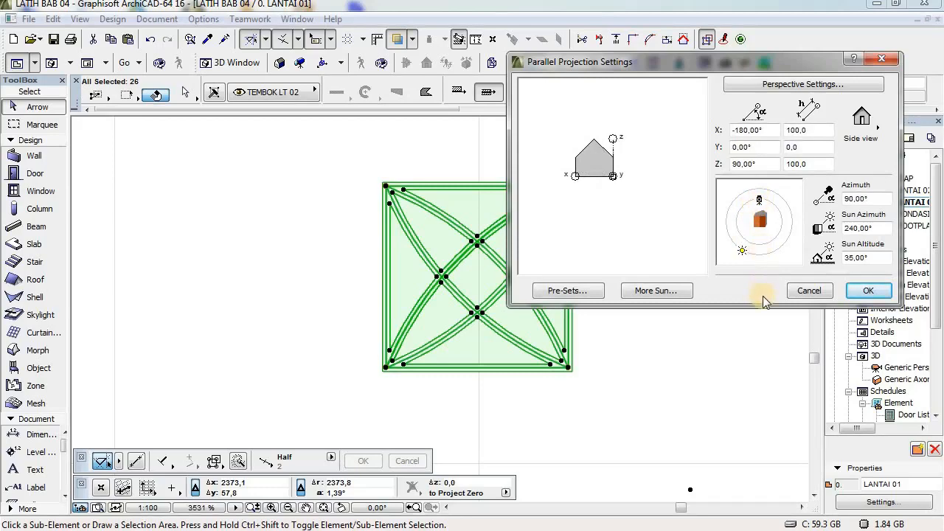
click(868, 290)
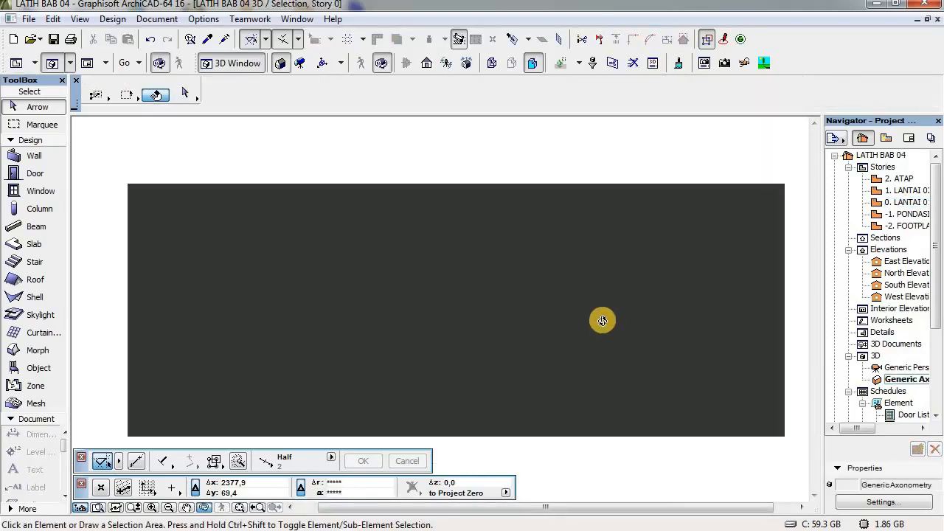
- Select the entire ornament in the side view and save the selection as a window, with Horizontal Plane as the wall plane
scroll(602, 318, down, 5)
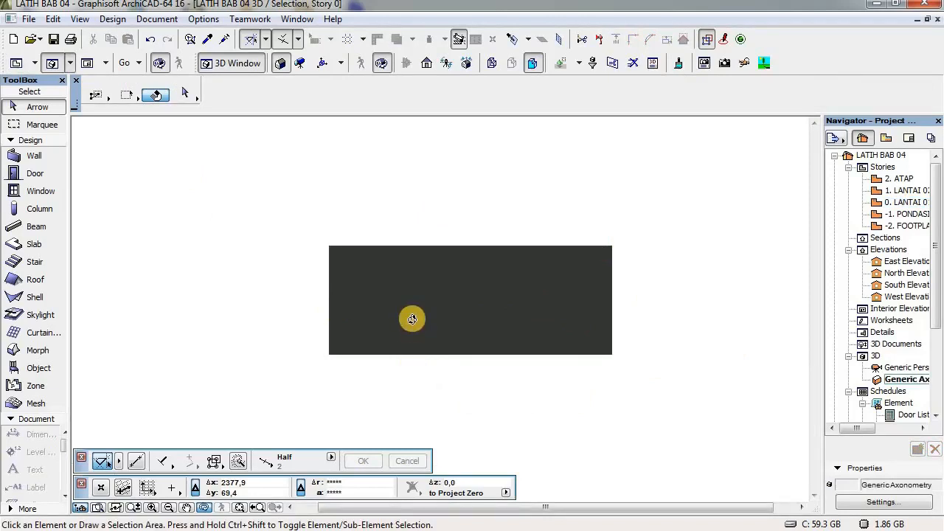
click(283, 222)
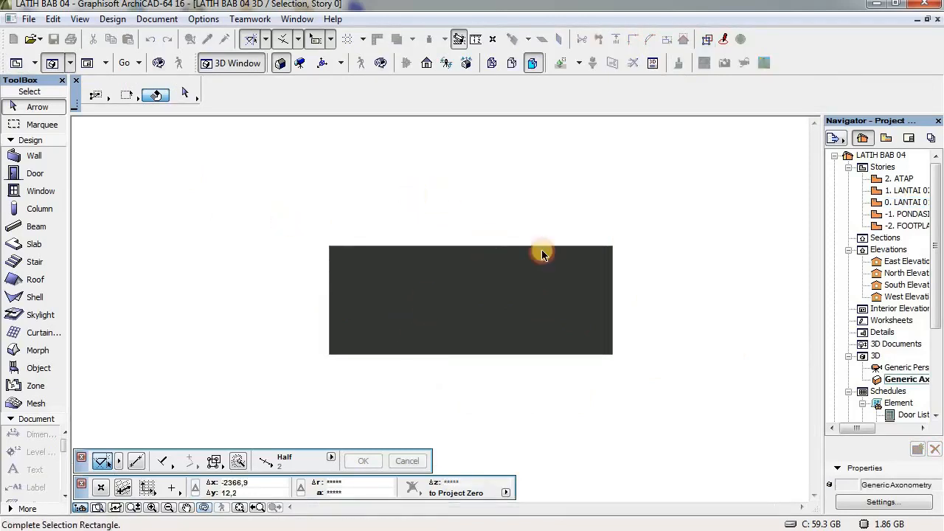
click(642, 382)
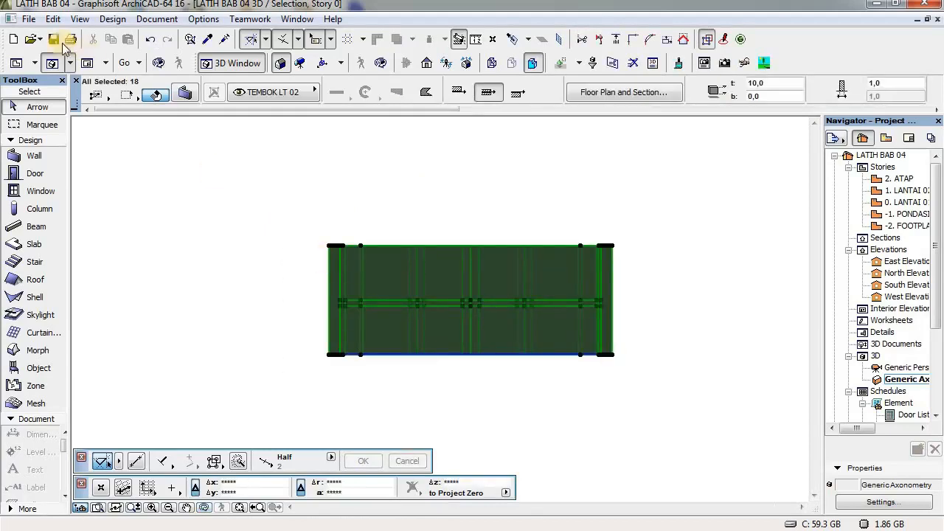
click(29, 19)
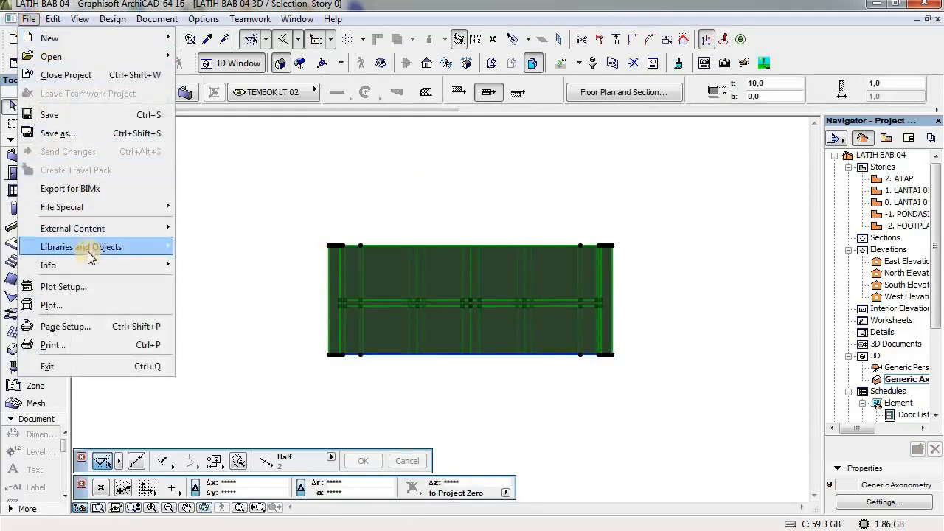
mouse_move(88, 252)
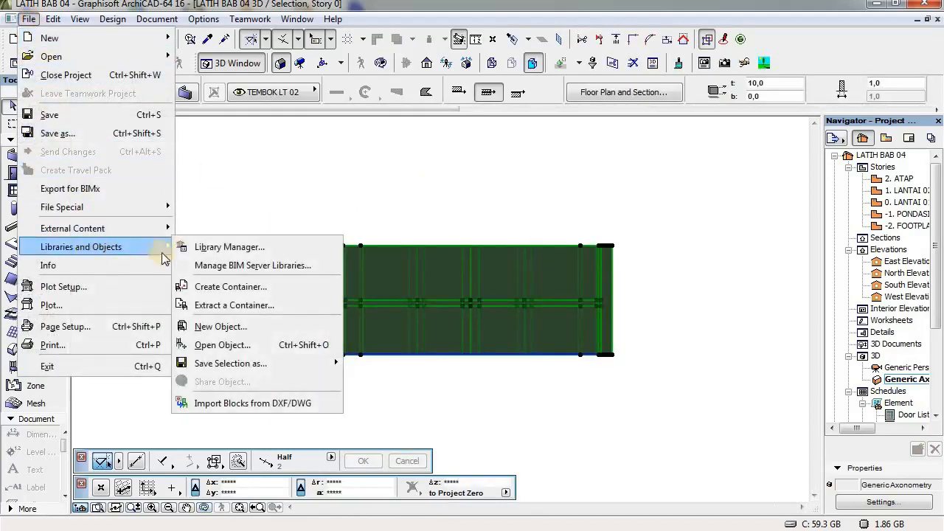
mouse_move(249, 370)
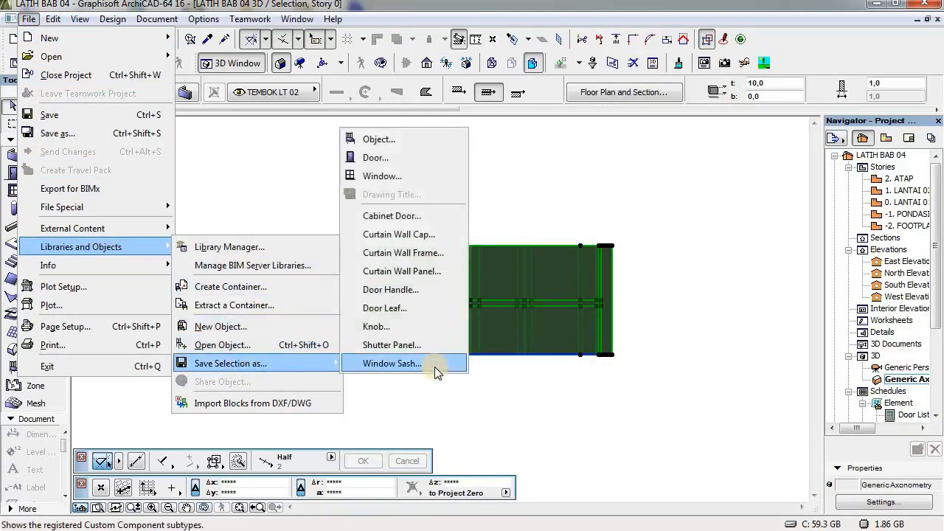
click(393, 175)
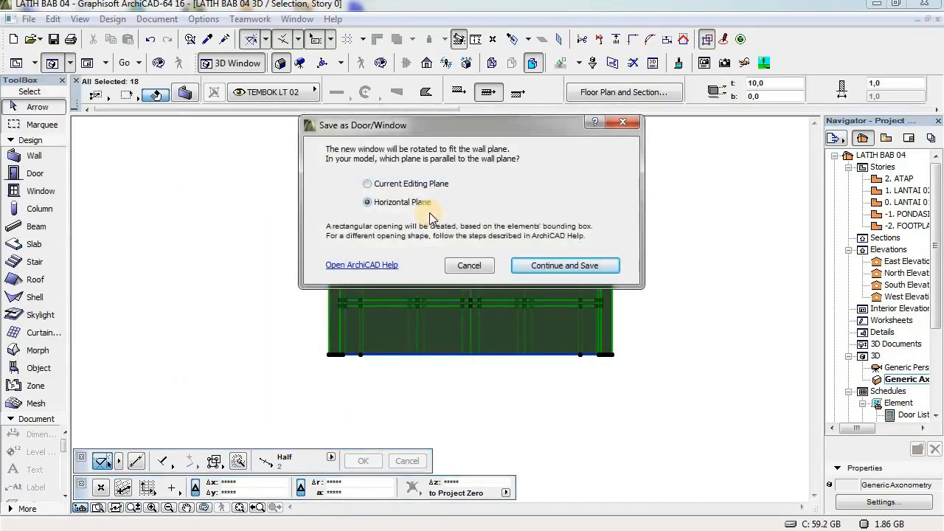
click(575, 267)
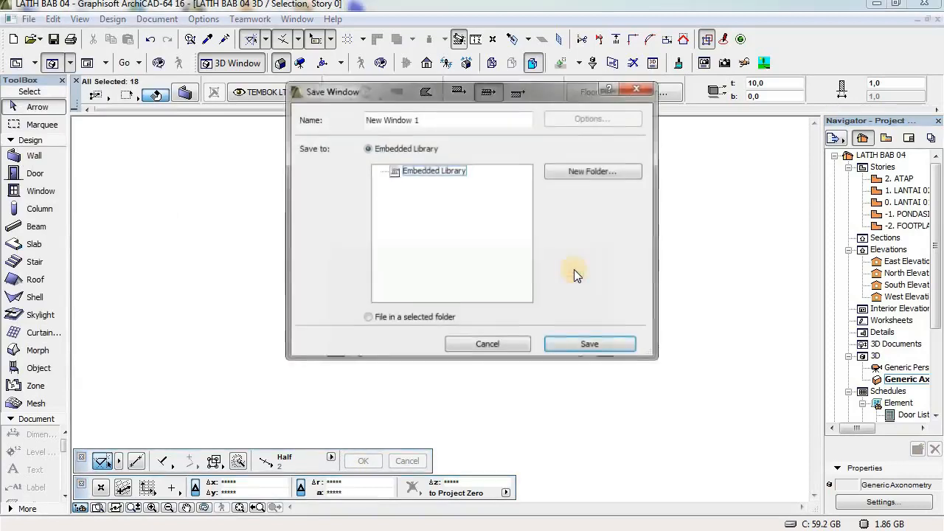
- Name the new window BATU ANGIN, save it to the Embedded Library, and deselect the ornament
drag(438, 125, 329, 144)
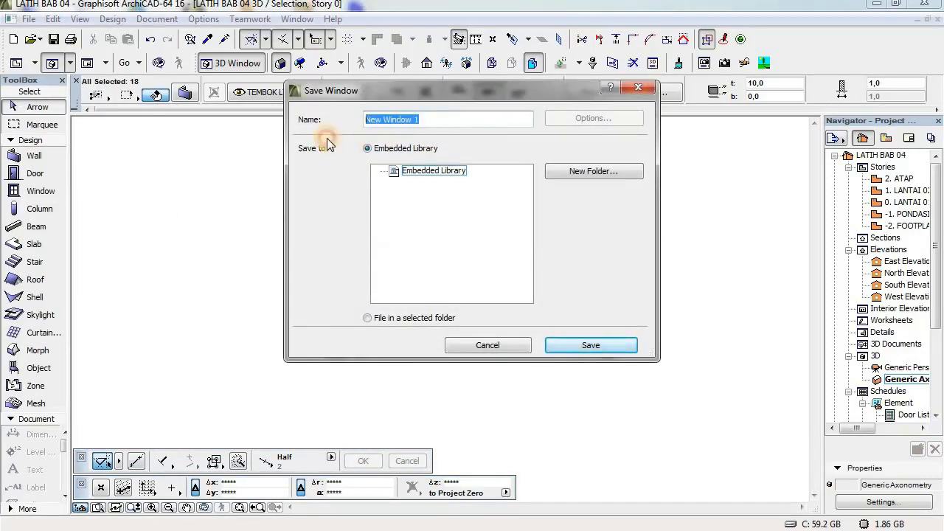
text(BATU ANGIN)
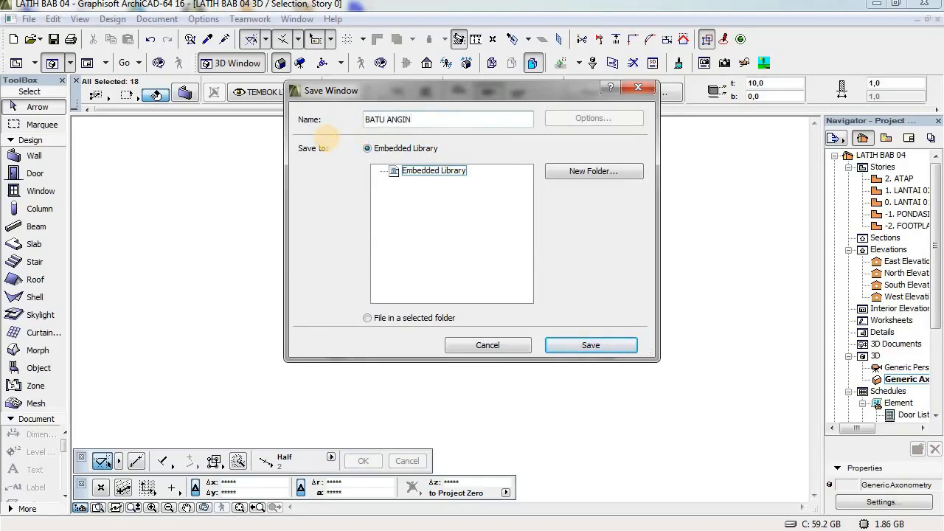
click(584, 346)
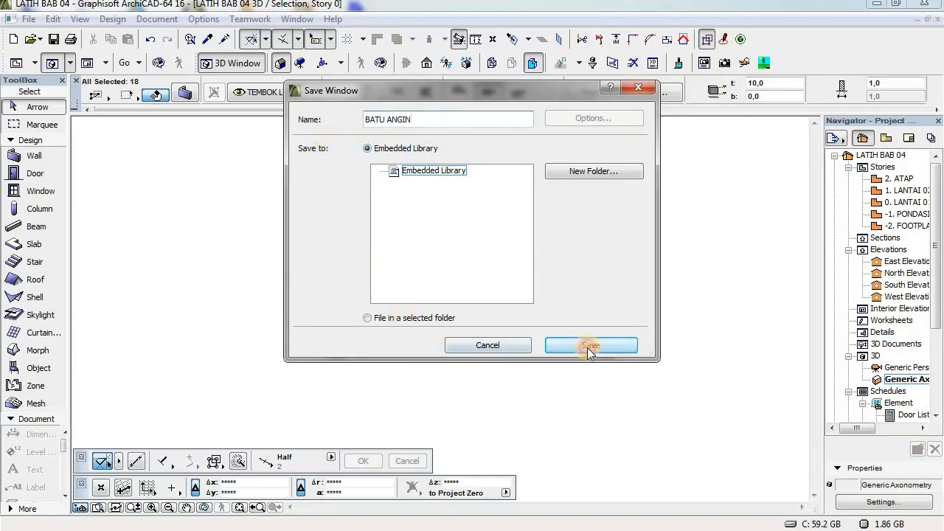
click(616, 368)
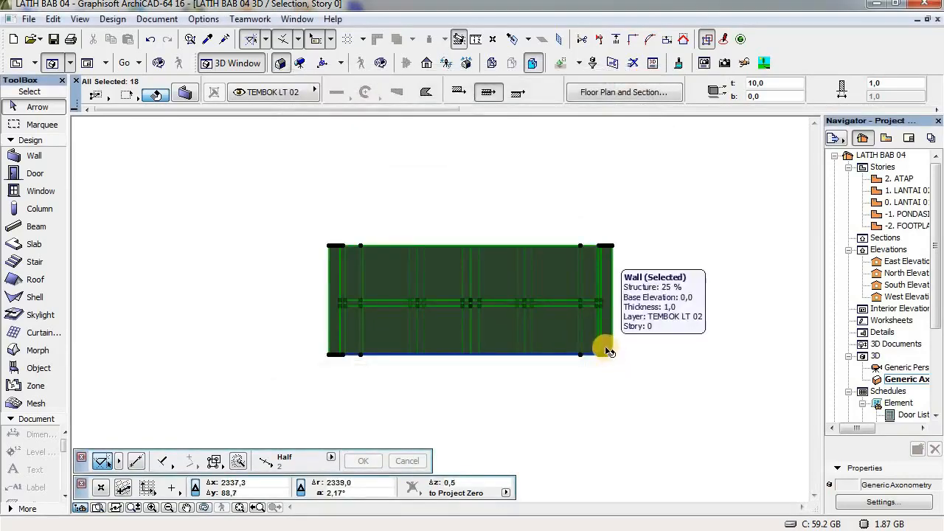
click(641, 264)
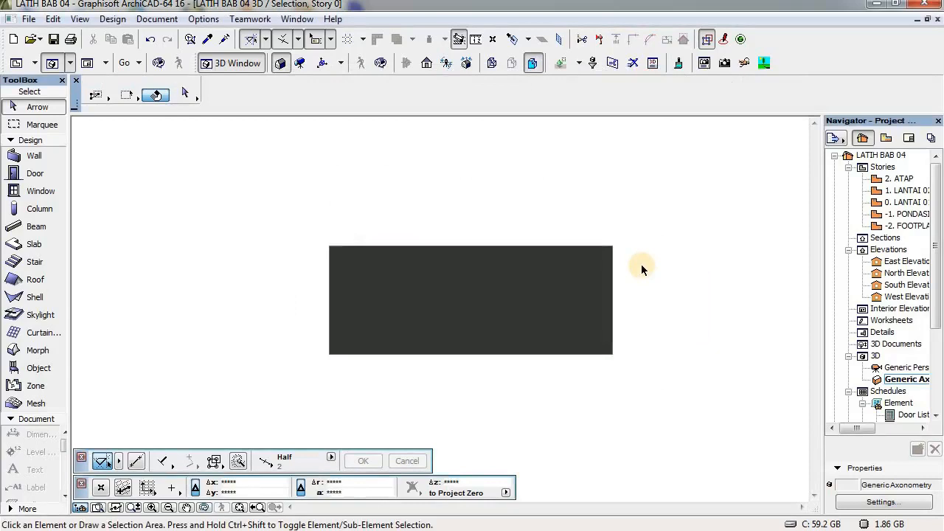
- Switch the 3D view of the ornament from parallel projection to perspective, return to the floor plan and deselect the ornament
key(ctrl+shift+F3)
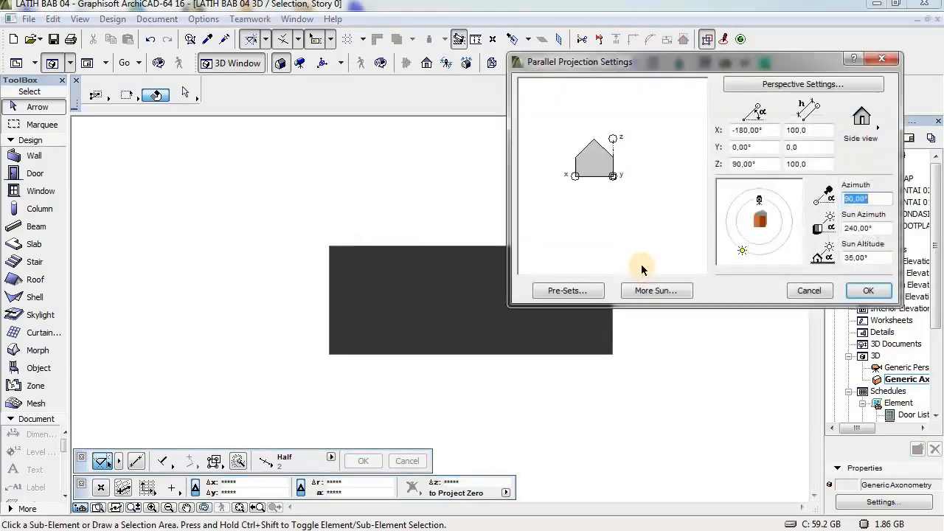
drag(752, 63, 670, 92)
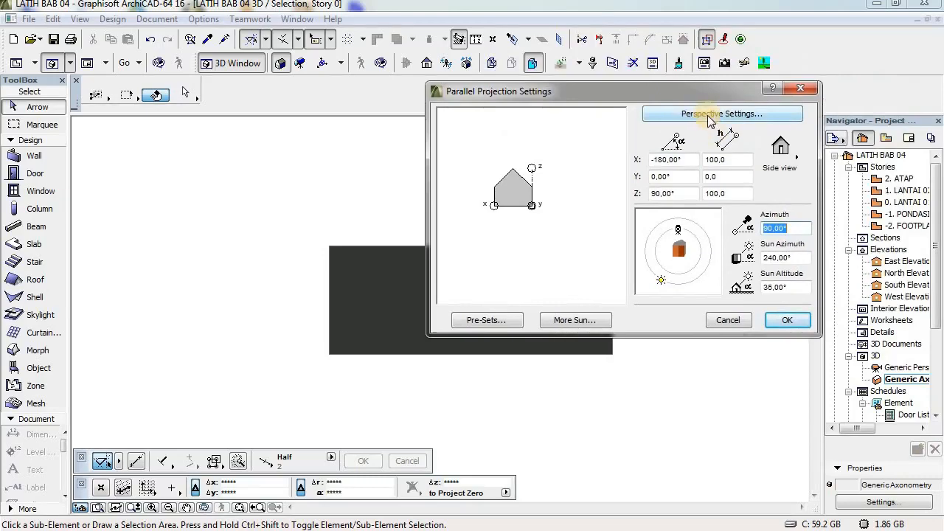
click(708, 115)
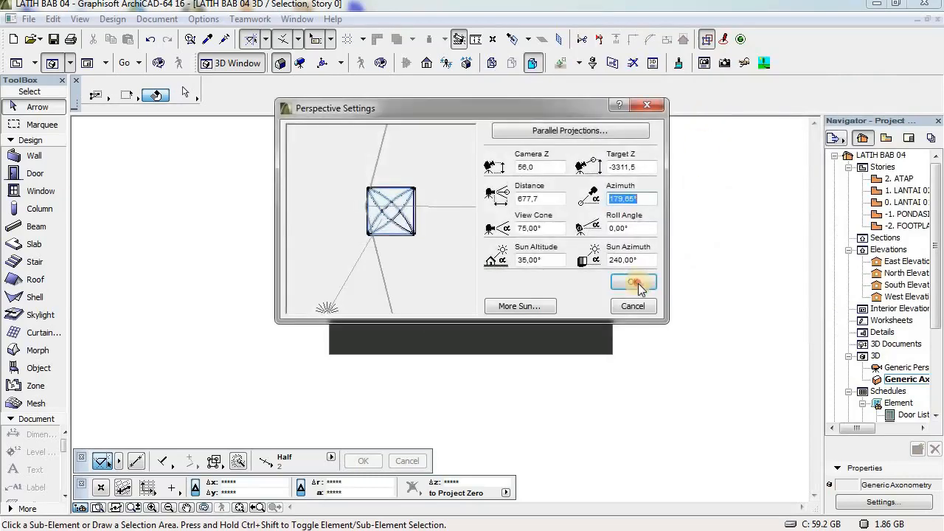
click(635, 282)
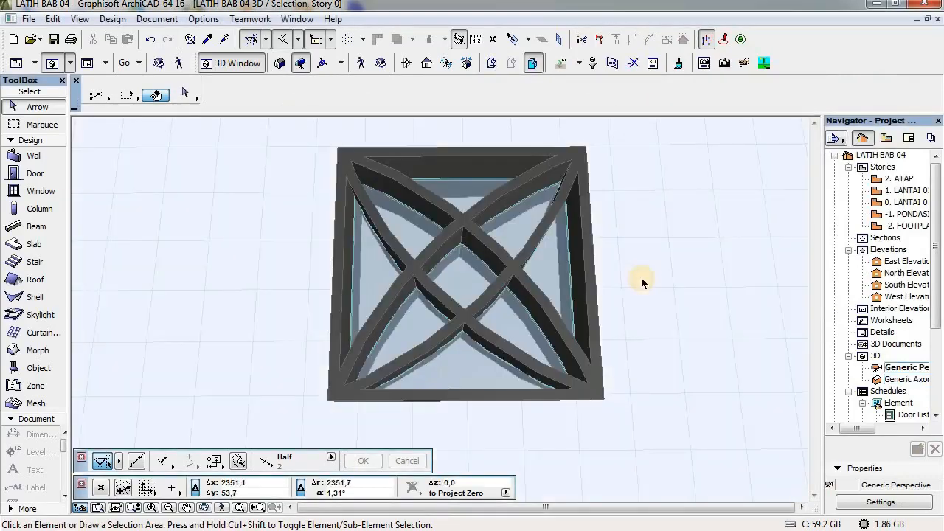
key(F2)
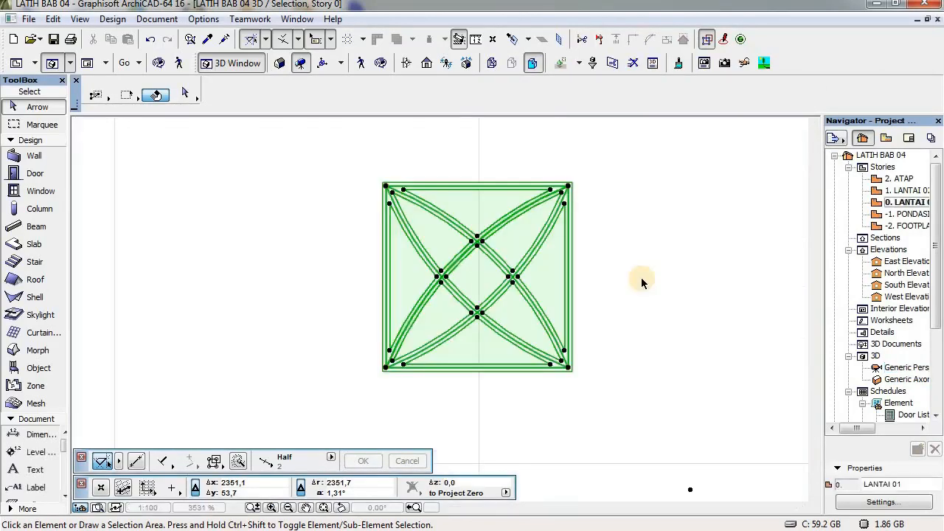
click(642, 283)
- Open the window default settings for the house's front wall and choose the BATU ANGIN window from the Embedded Library
scroll(639, 279, down, 8)
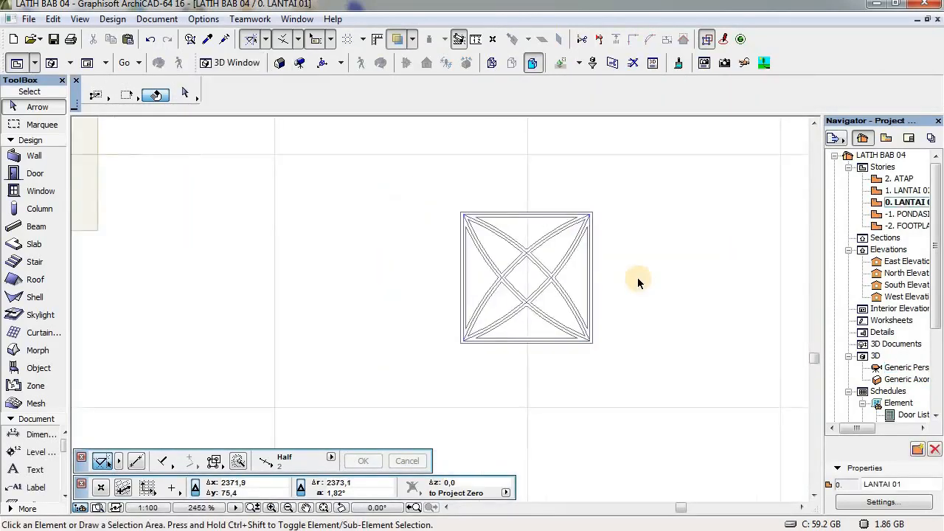
middle_drag(659, 275, 659, 270)
scroll(659, 270, down, 3)
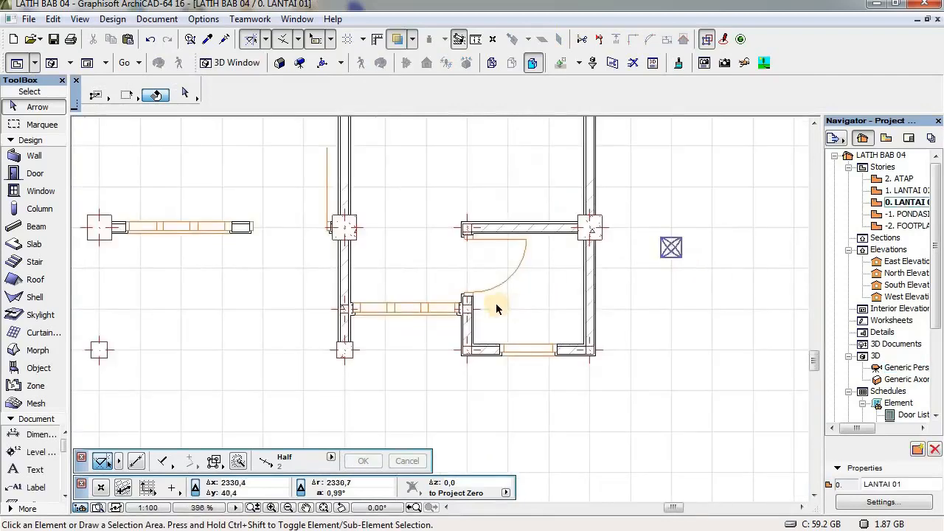
middle_drag(497, 305, 672, 317)
middle_drag(485, 298, 403, 322)
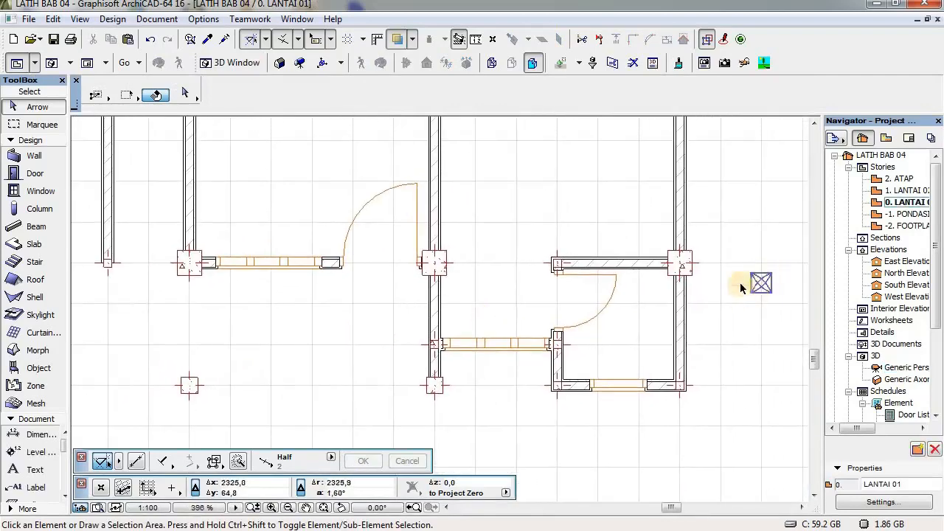
middle_drag(462, 298, 515, 297)
scroll(405, 281, up, 4)
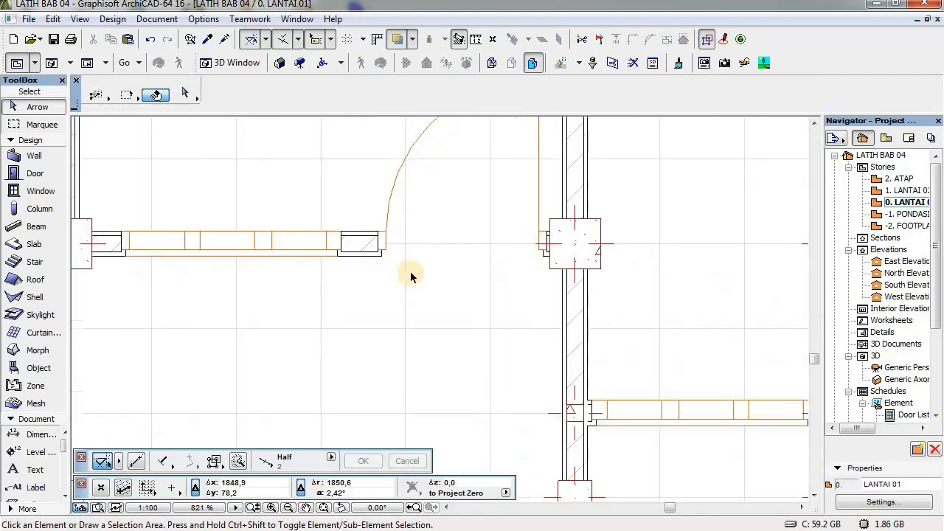
middle_drag(411, 274, 379, 306)
middle_drag(441, 294, 492, 312)
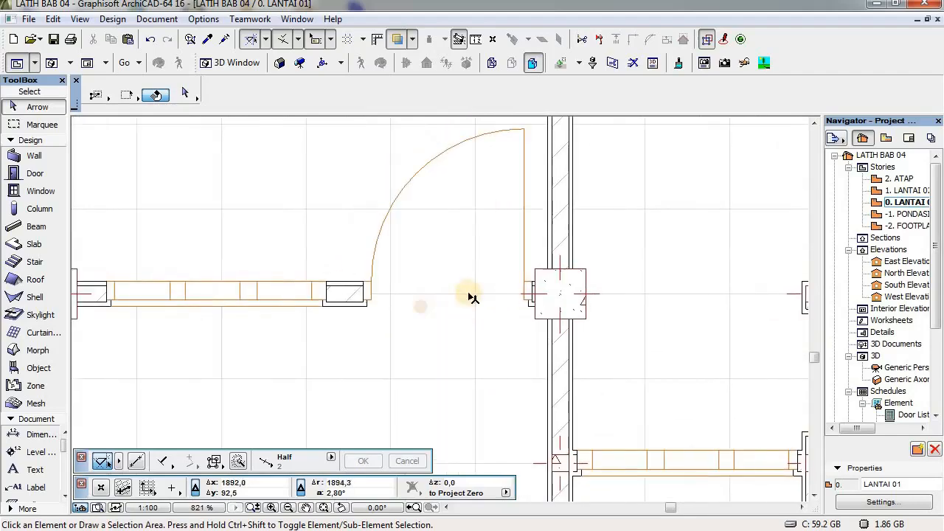
double_click(47, 198)
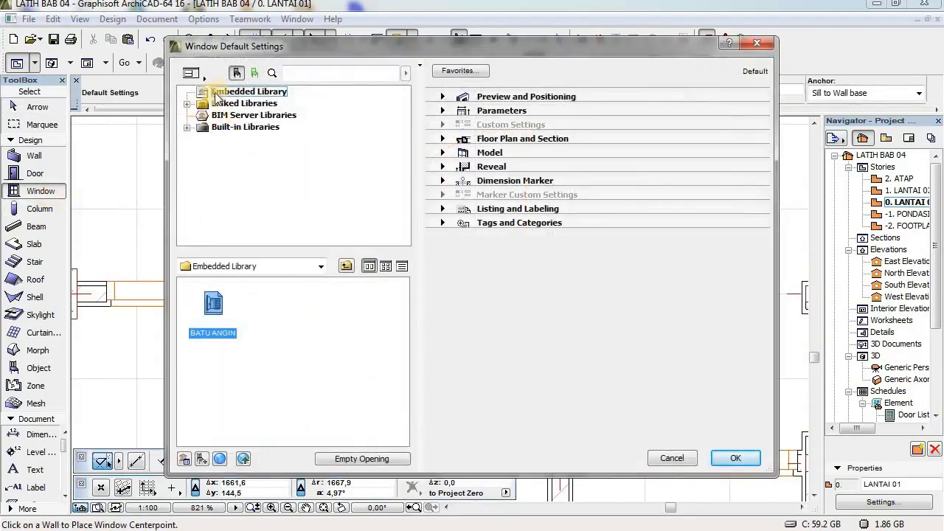
click(240, 104)
click(240, 92)
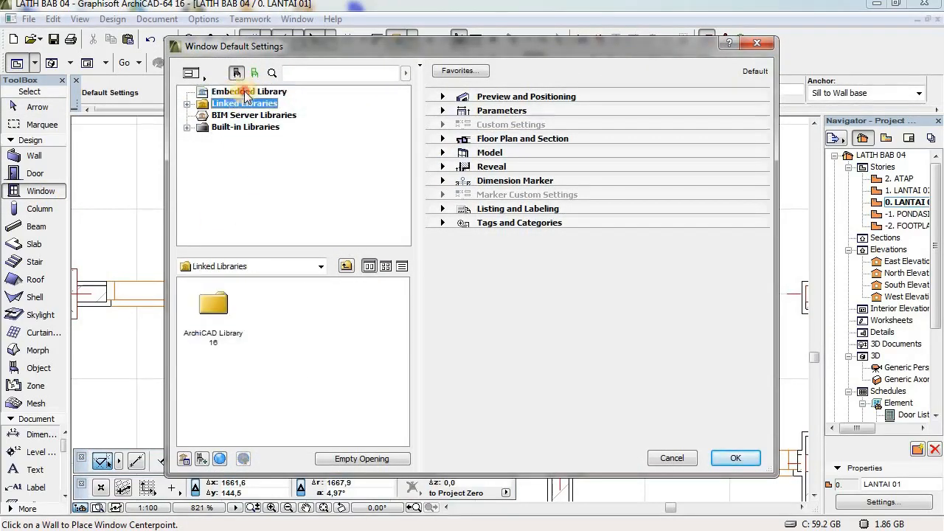
click(188, 104)
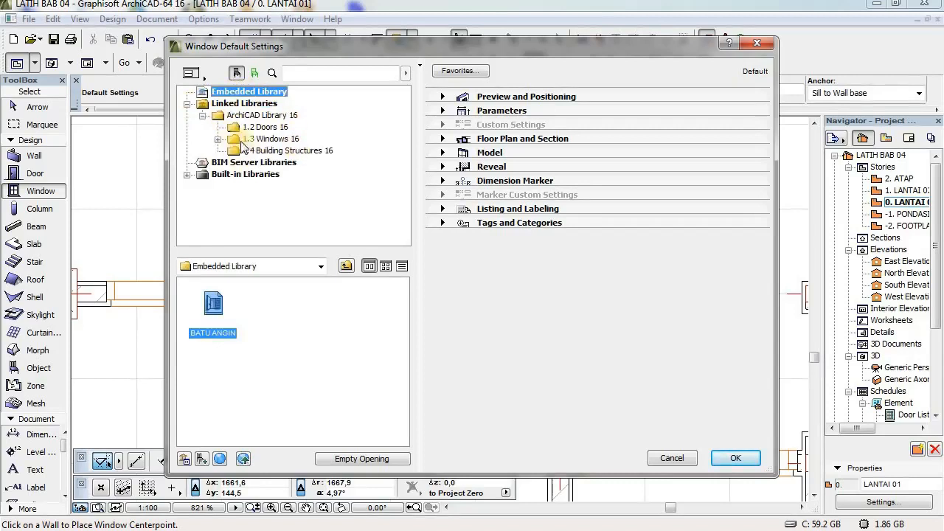
click(233, 103)
click(233, 93)
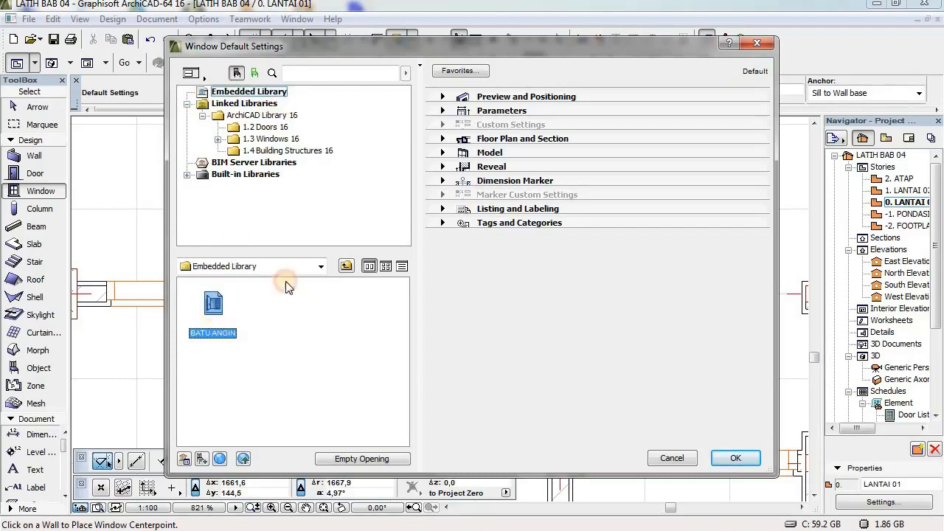
- Set the BATU ANGIN window's sill height to 225 and accept the default settings
click(443, 97)
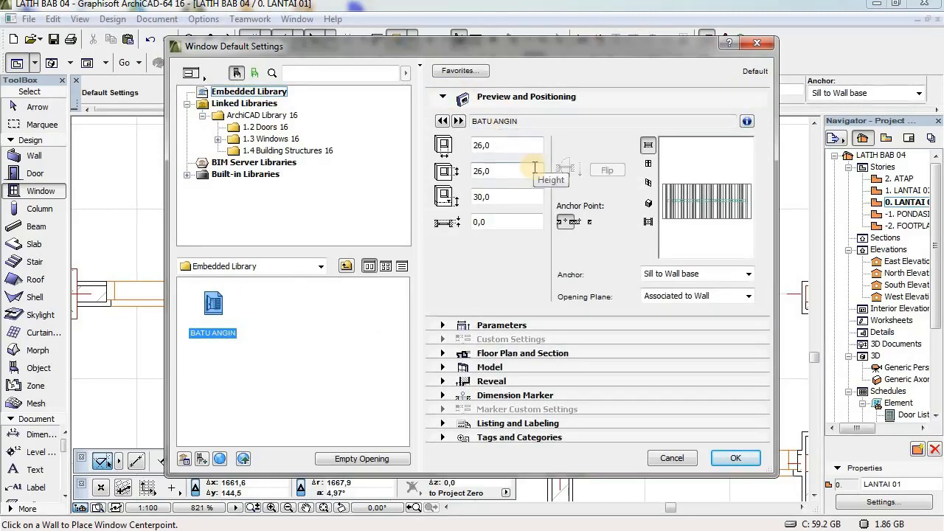
drag(499, 198, 464, 202)
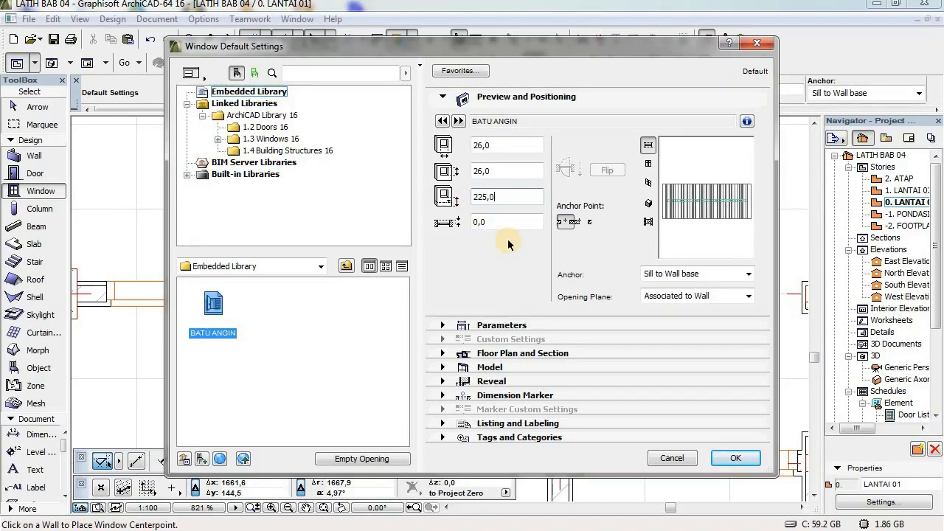
click(736, 459)
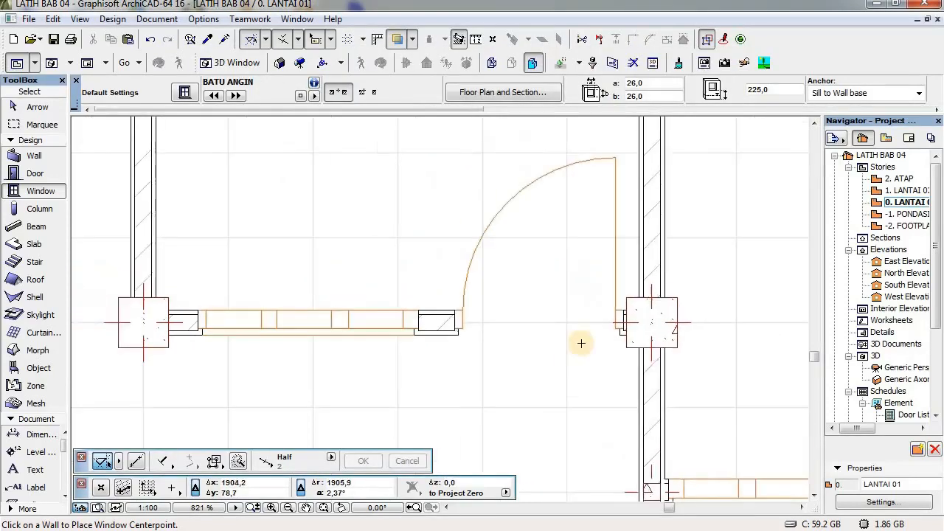
- Place two BATU ANGIN windows side by side in the front wall above the door, facing the room side
click(578, 323)
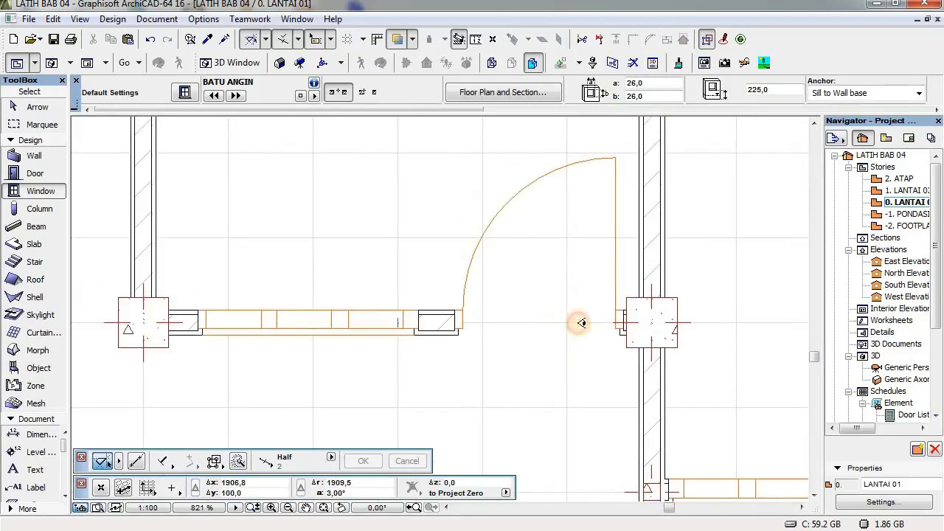
click(578, 263)
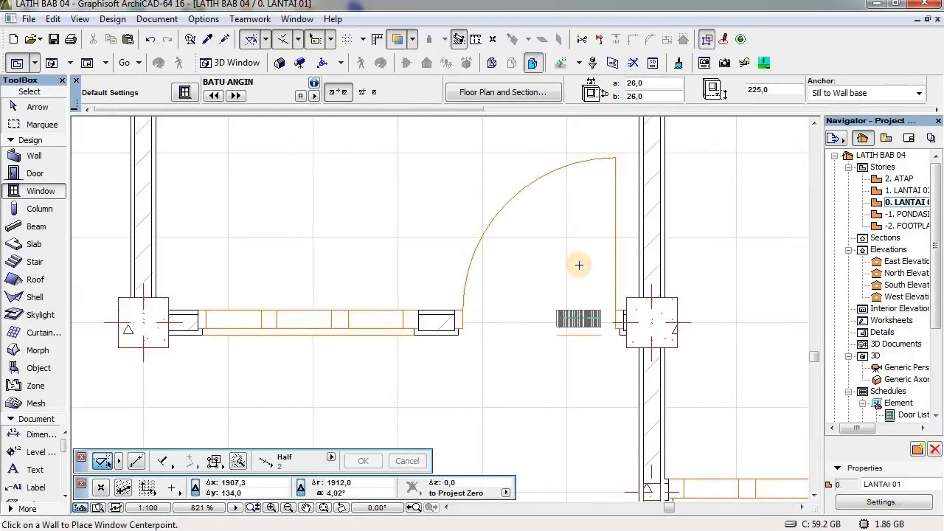
click(500, 322)
click(503, 270)
- Place three BATU ANGIN windows in a row above the wide window beside the front door, and finish placing windows
scroll(413, 298, left, 3)
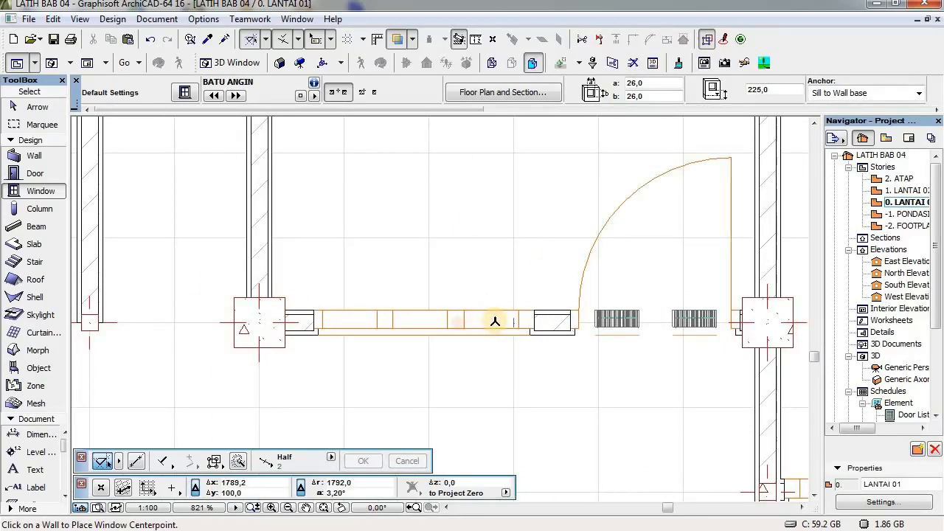
click(495, 322)
click(504, 260)
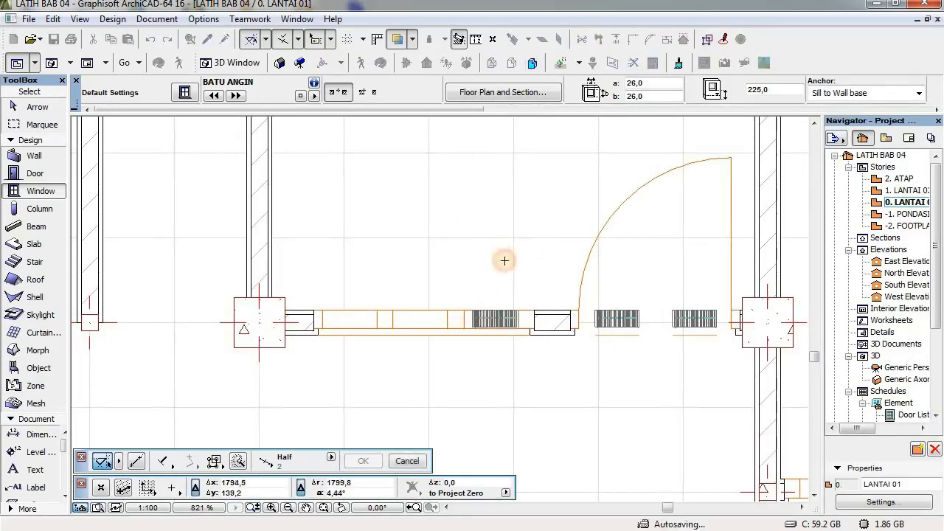
click(421, 322)
click(419, 257)
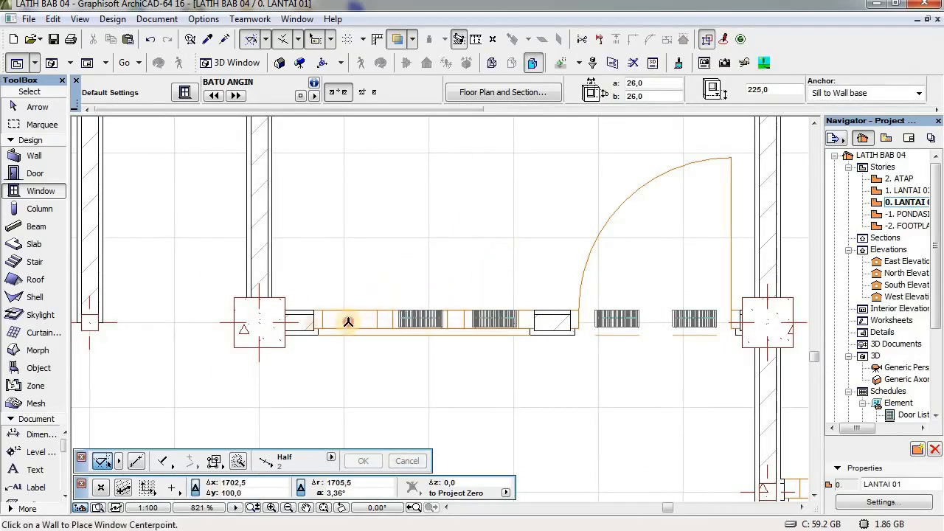
click(348, 322)
click(365, 265)
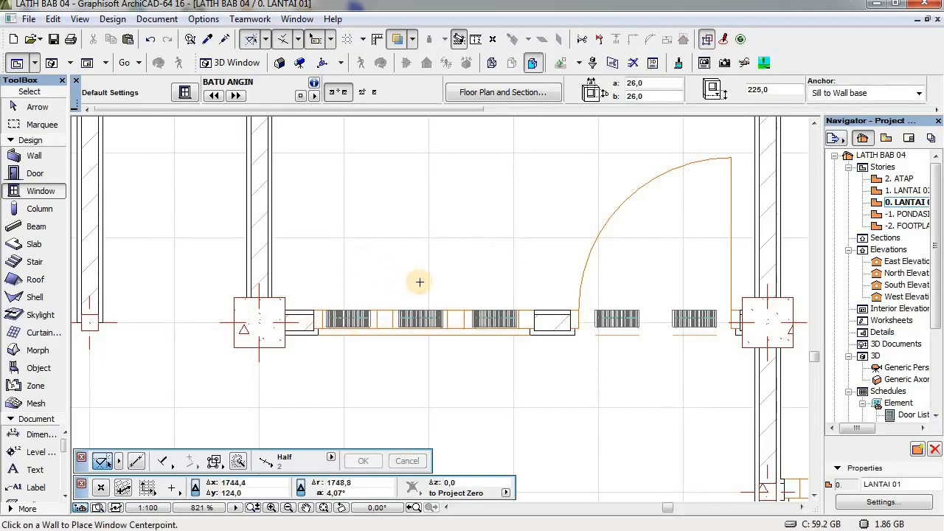
key(Escape)
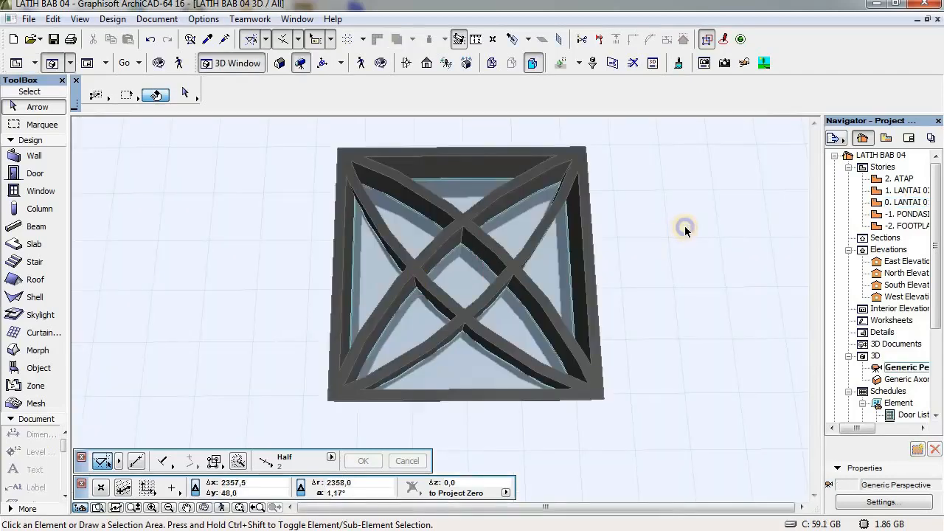
- Show the entire house in 3D and orbit to examine the vent blocks above the front door and window
right_click(685, 227)
click(730, 421)
click(204, 508)
drag(432, 309, 375, 318)
scroll(390, 316, up, 5)
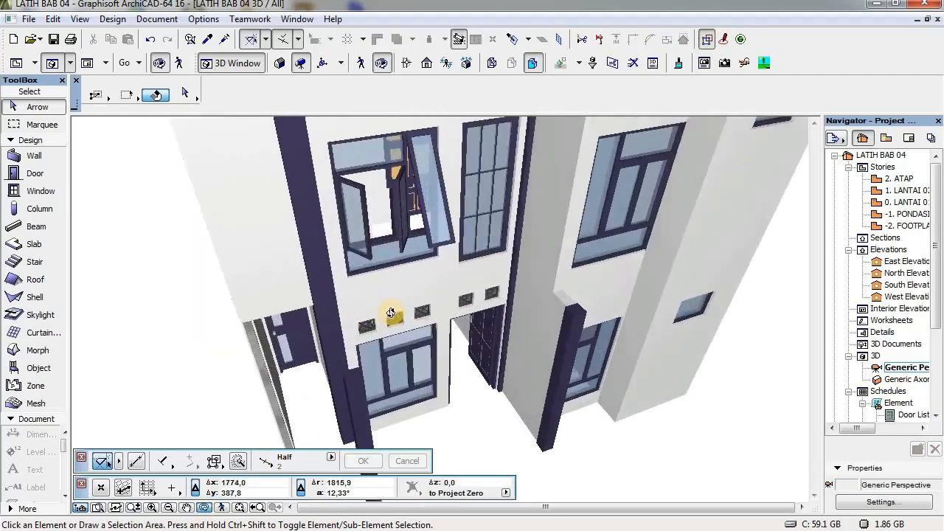
drag(424, 346, 497, 354)
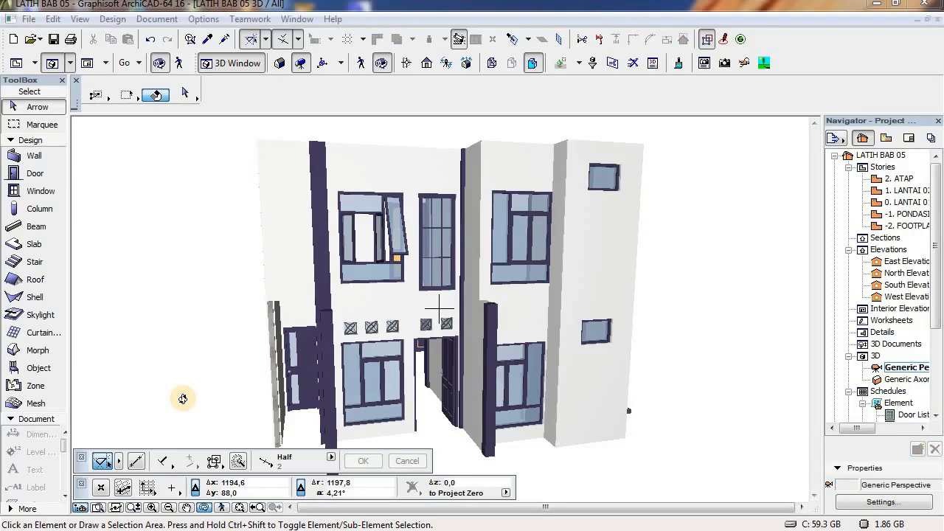
- Return to the ground floor plan and pick up the settings of a BATU ANGIN window above the front door
key(F2)
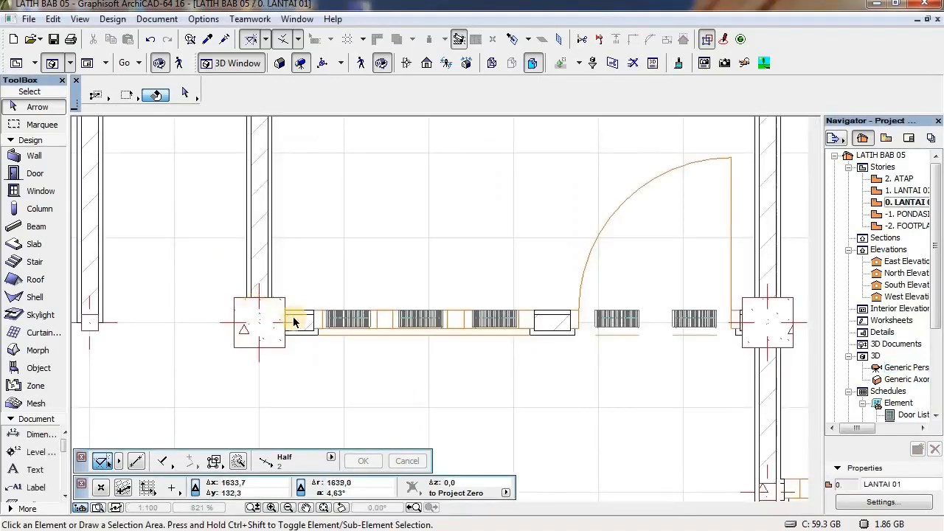
scroll(568, 266, down, 1)
middle_drag(568, 267, 412, 248)
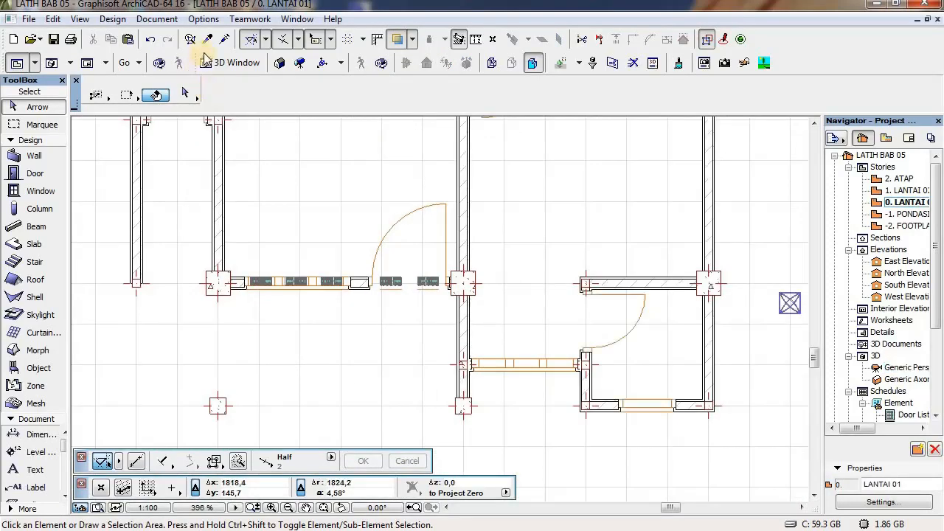
alt+scroll(425, 270, up, 5)
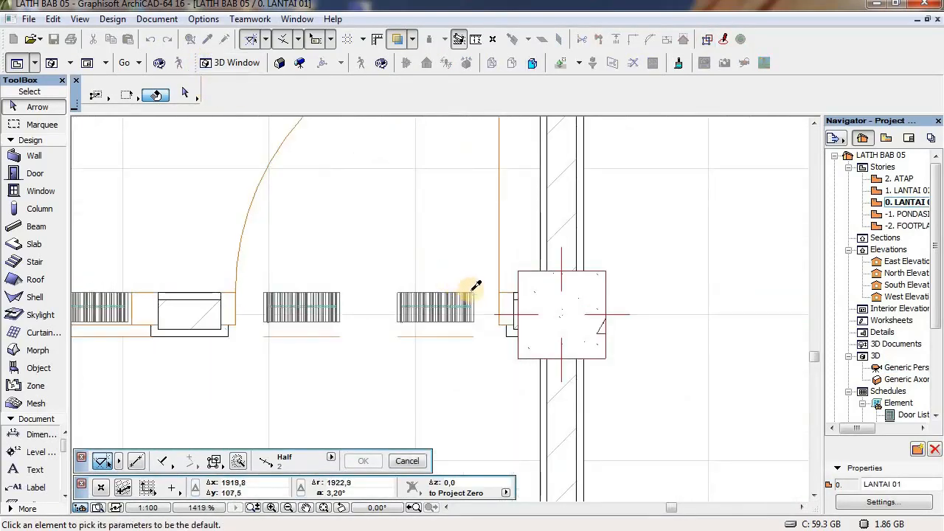
alt+click(472, 294)
- Place three BATU ANGIN windows in a row above the other wide front window, next to the small projecting room
scroll(569, 348, down, 4)
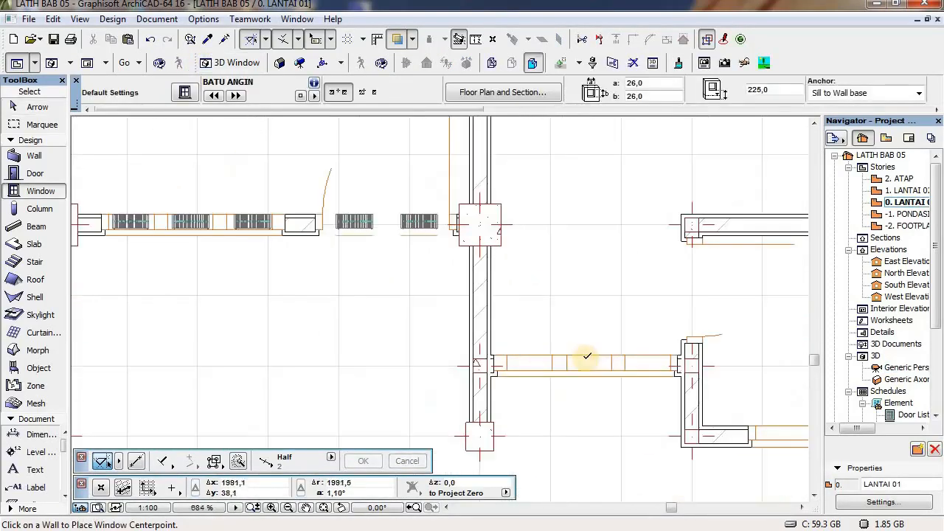
middle_drag(587, 357, 496, 339)
click(559, 341)
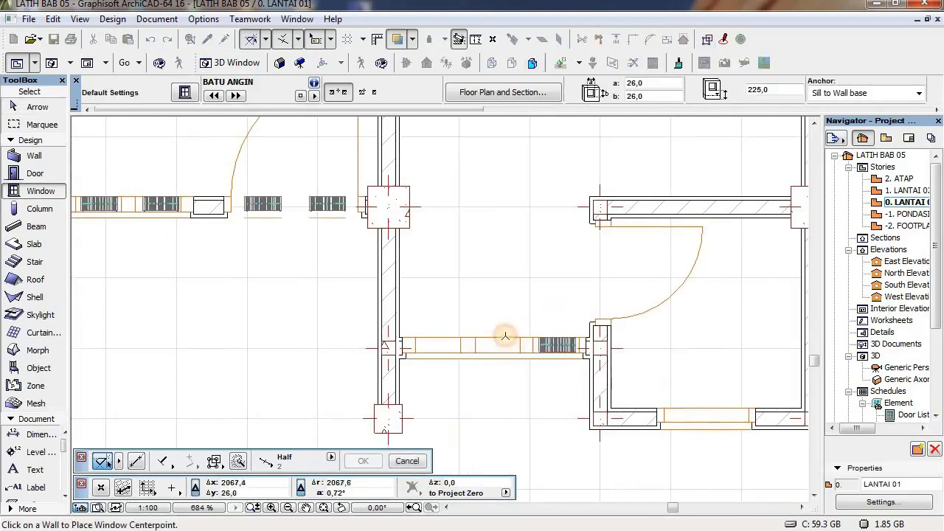
click(499, 342)
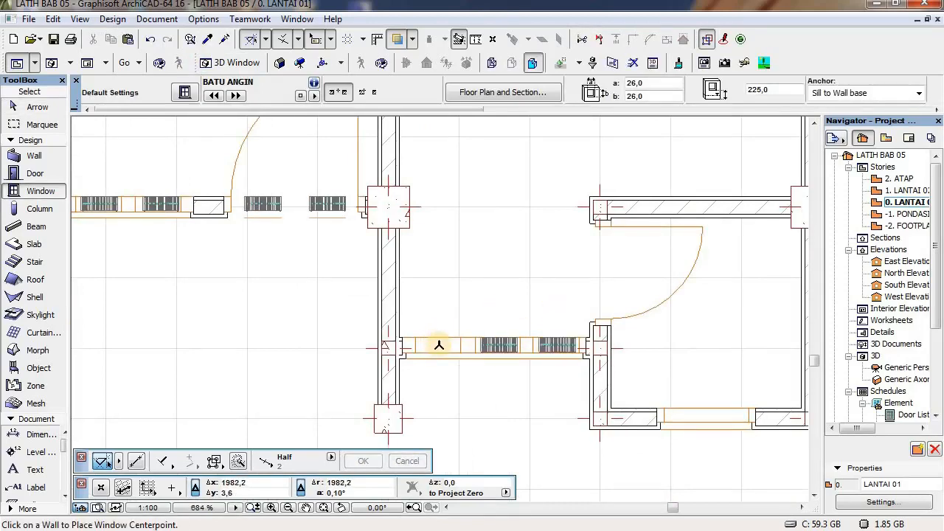
click(436, 344)
scroll(483, 315, down, 3)
click(466, 304)
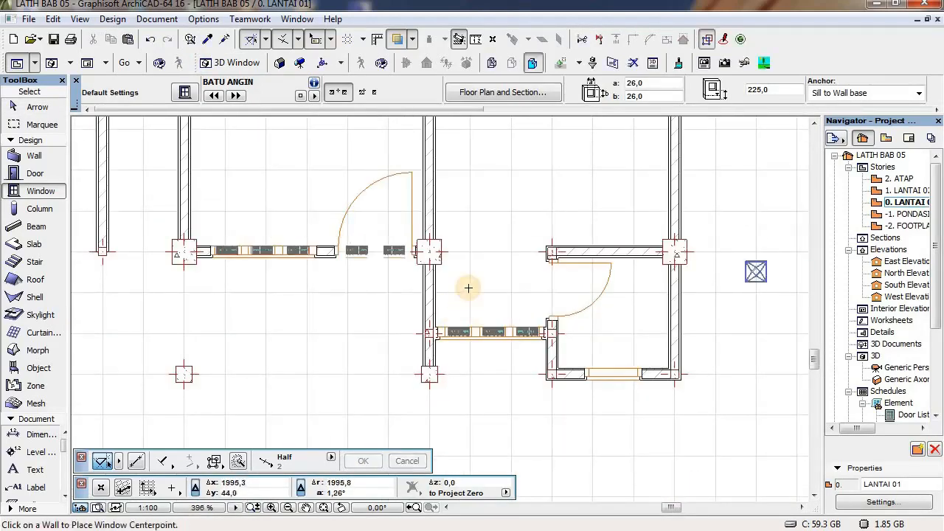
- Place two BATU ANGIN windows side by side above the exterior door in the rear wall, beside the small corner room
scroll(489, 240, down, 4)
scroll(485, 210, up, 2)
scroll(483, 300, up, 8)
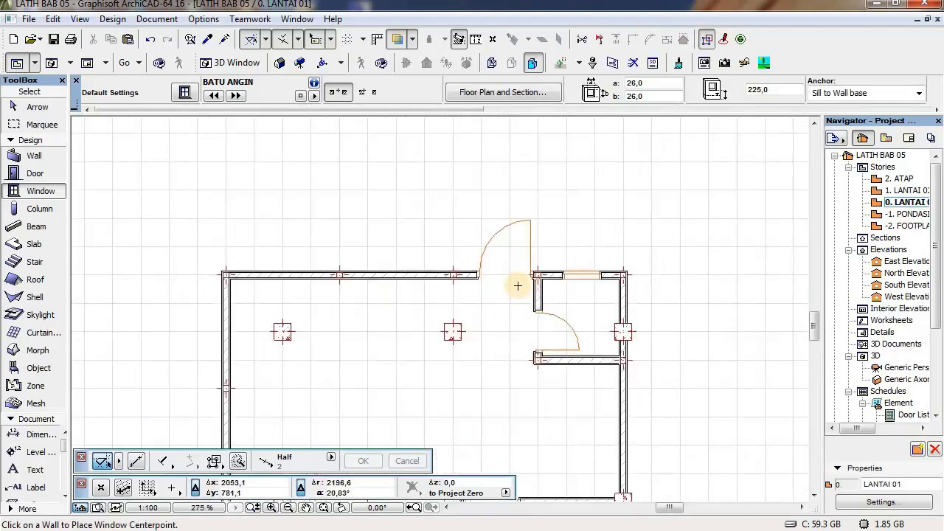
click(529, 266)
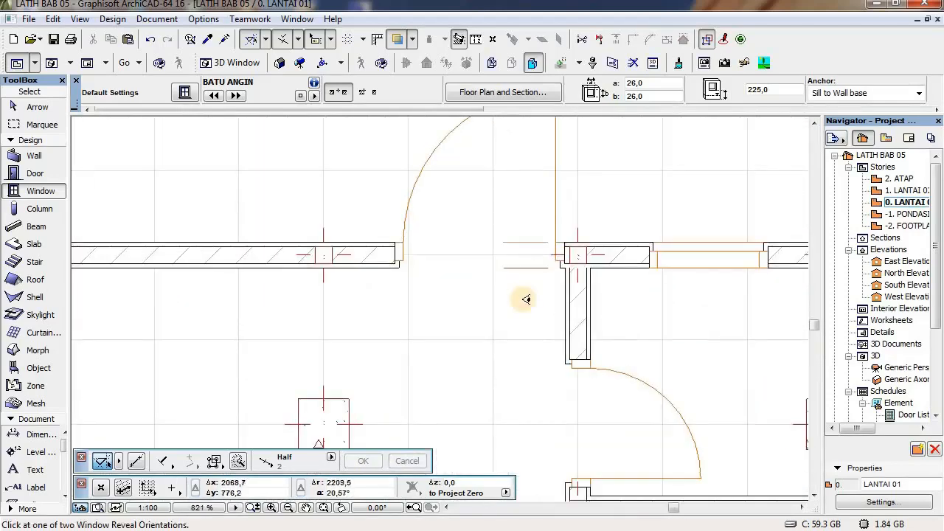
click(523, 295)
click(449, 262)
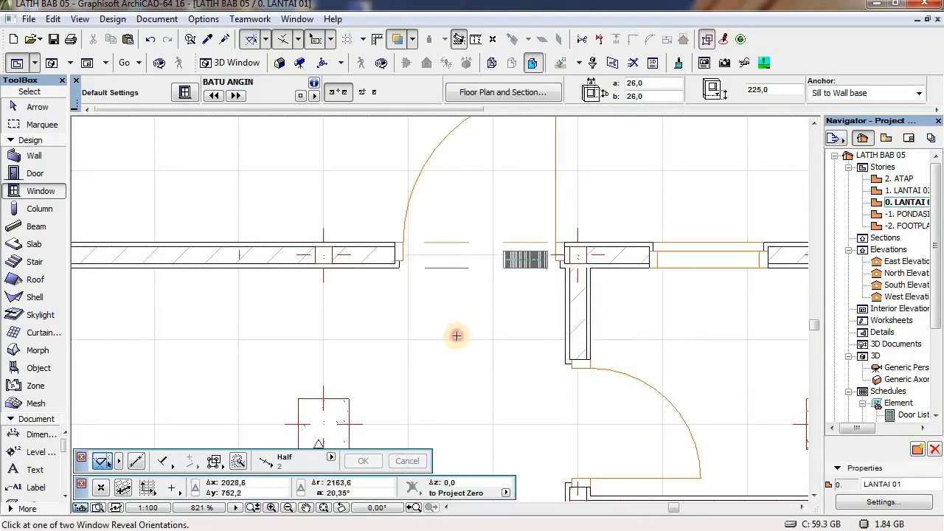
click(457, 336)
scroll(460, 340, down, 9)
middle_drag(484, 232, 482, 226)
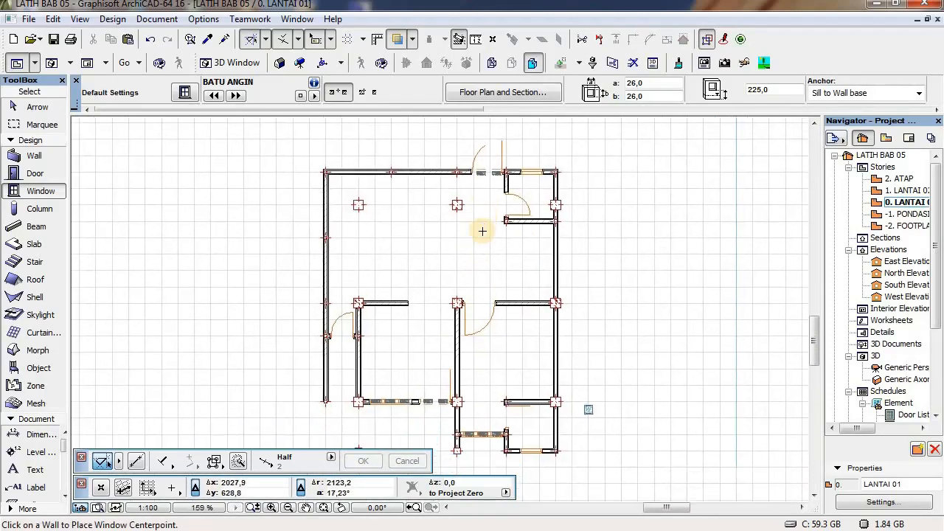
scroll(468, 236, down, 1)
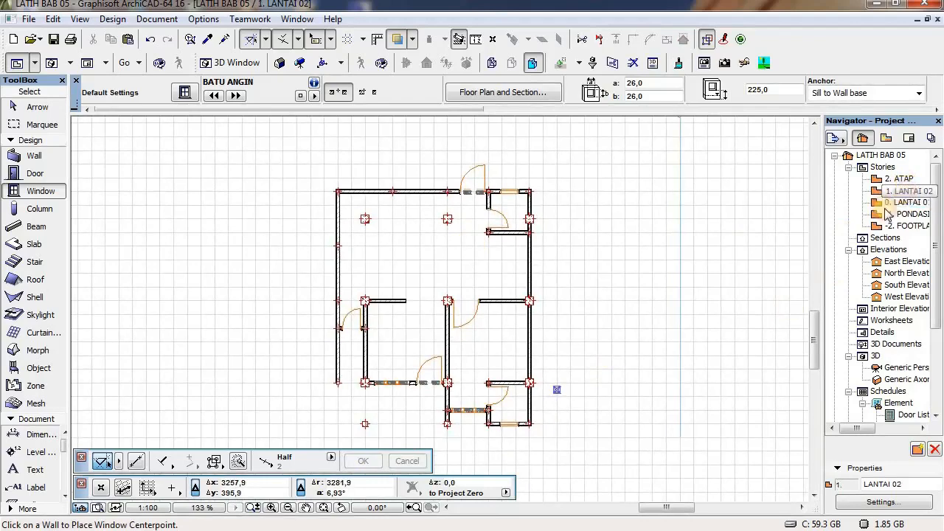
- Open the LANTAI 02 floor plan and place two BATU ANGIN windows above the narrow front window
double_click(905, 192)
scroll(501, 344, up, 8)
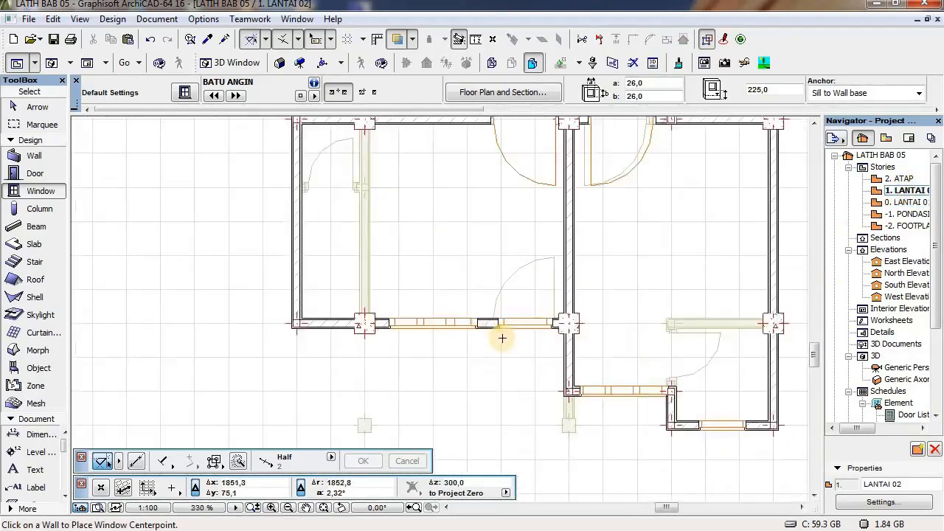
click(578, 320)
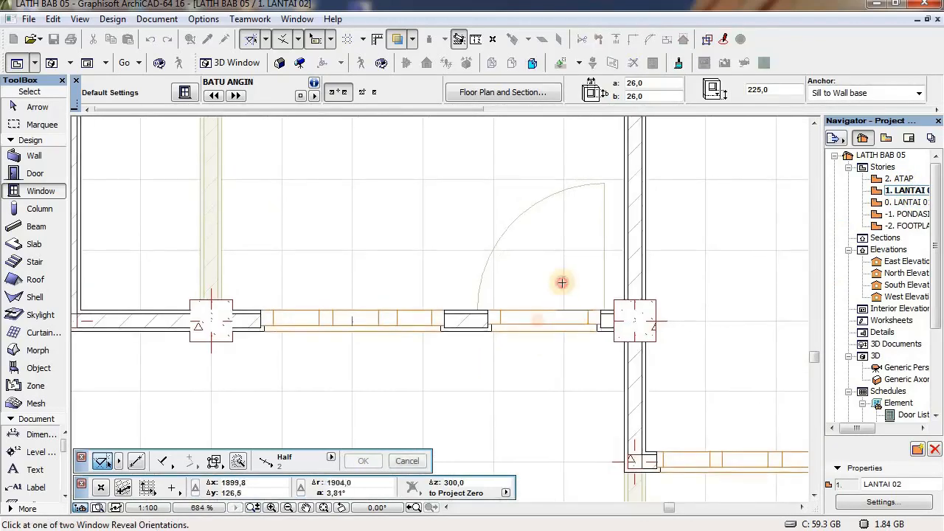
click(564, 282)
click(513, 318)
click(515, 272)
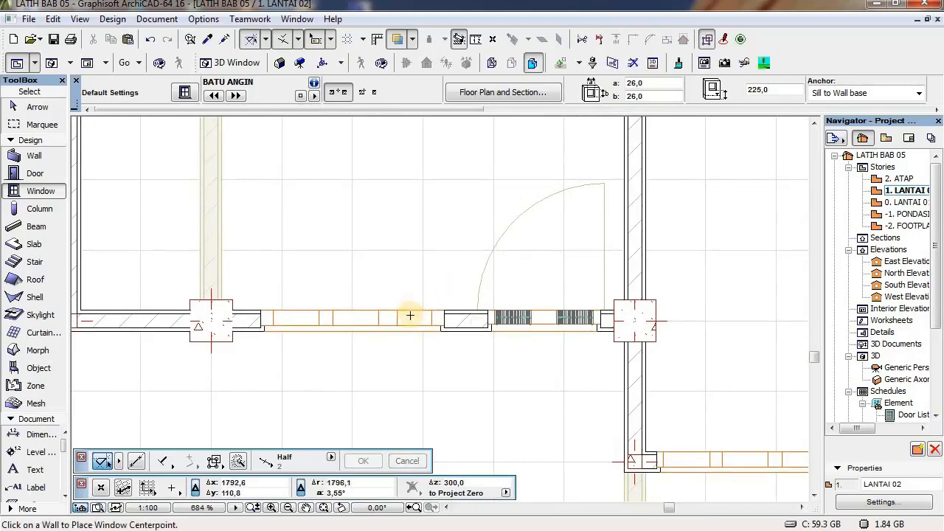
- Place three BATU ANGIN windows in a row above the wide front window next to the narrow one
click(410, 319)
click(412, 272)
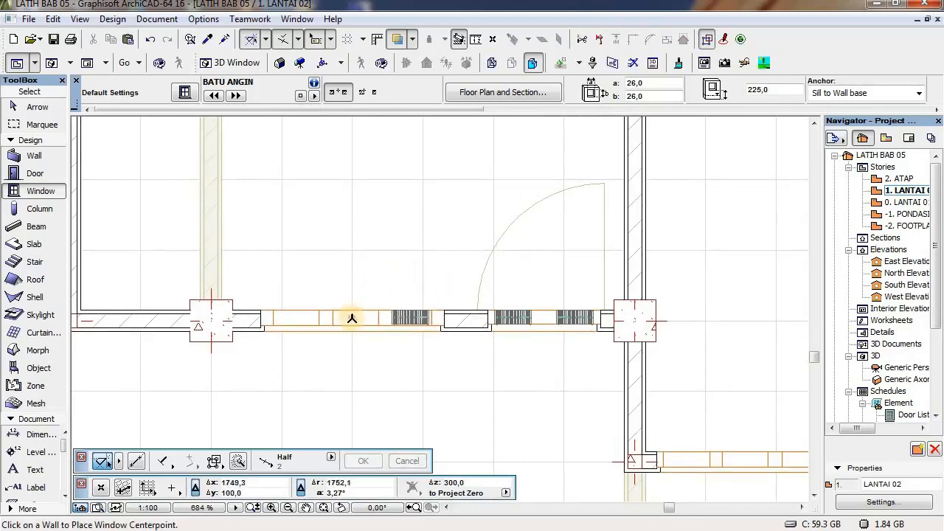
click(352, 318)
click(322, 287)
click(297, 317)
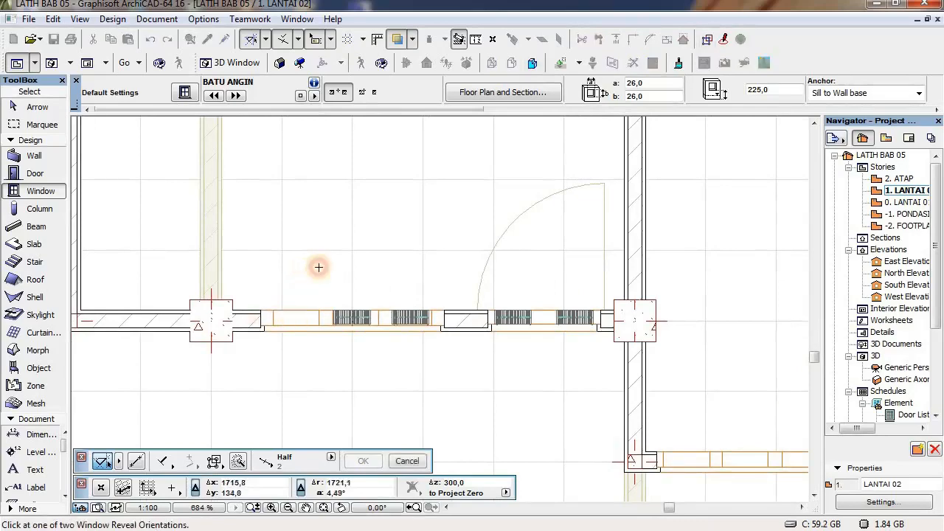
click(318, 268)
- Place three BATU ANGIN windows in a row above the upper-floor front window beside the small projecting room
scroll(320, 267, down, 3)
middle_drag(599, 386, 504, 312)
scroll(503, 308, up, 2)
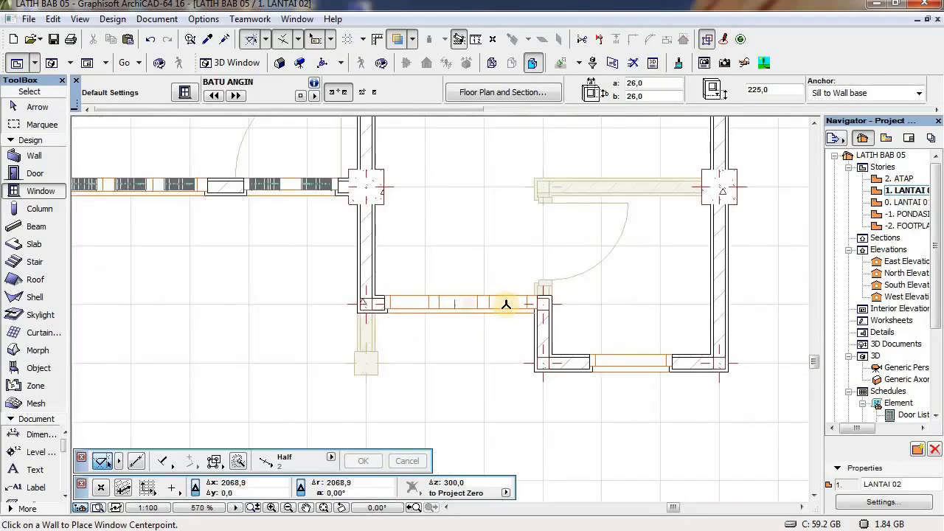
click(511, 303)
click(469, 290)
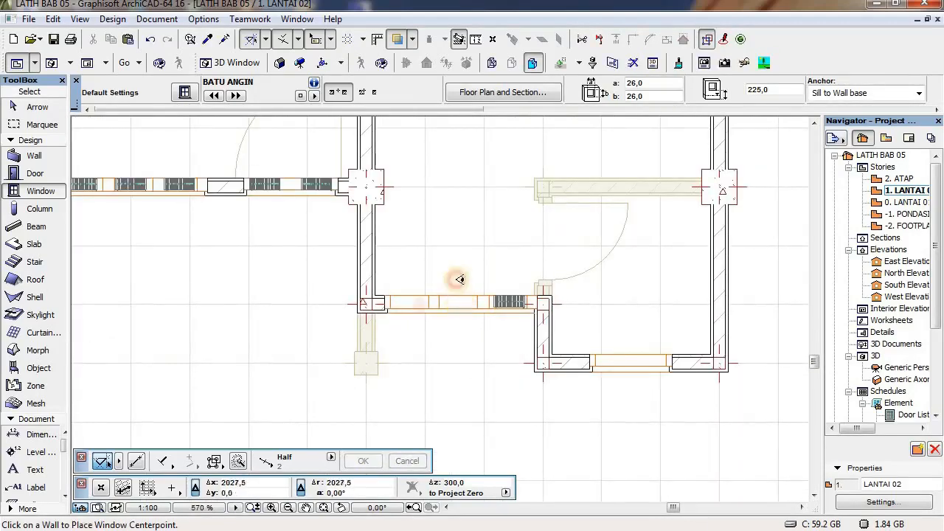
click(458, 303)
click(423, 292)
click(409, 303)
click(420, 263)
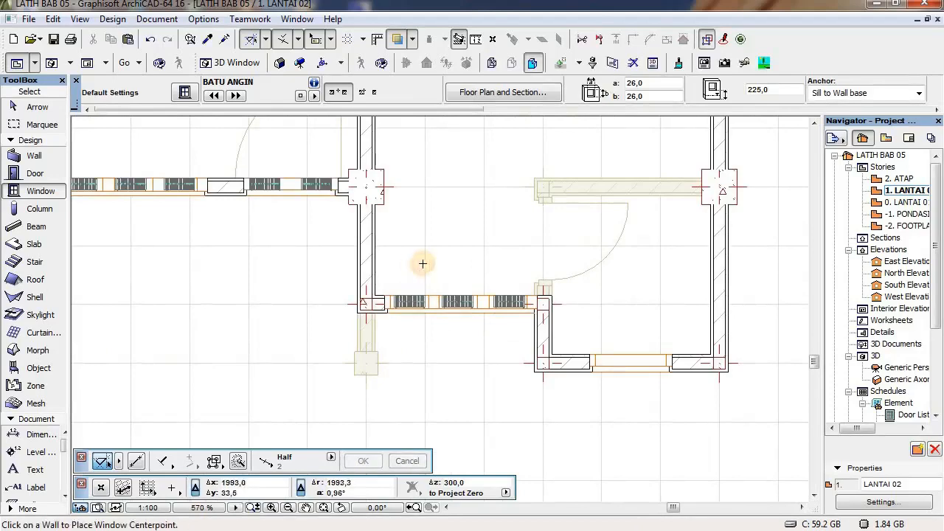
- Return to the LANTAI 01 floor plan and finish placing windows
scroll(428, 261, down, 4)
mouse_move(442, 320)
middle_down()
mouse_move(468, 342)
mouse_move(485, 447)
middle_up()
middle_drag(474, 242, 466, 307)
middle_drag(465, 255, 464, 249)
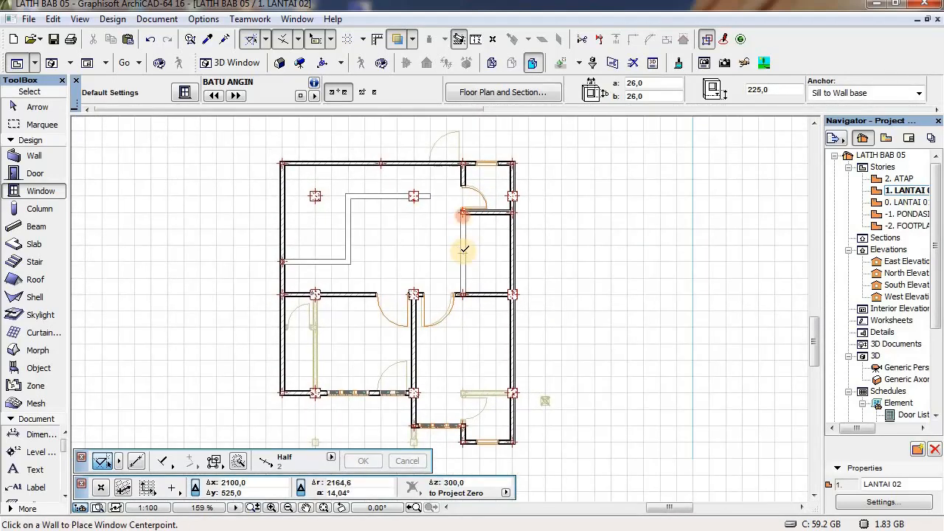
double_click(905, 202)
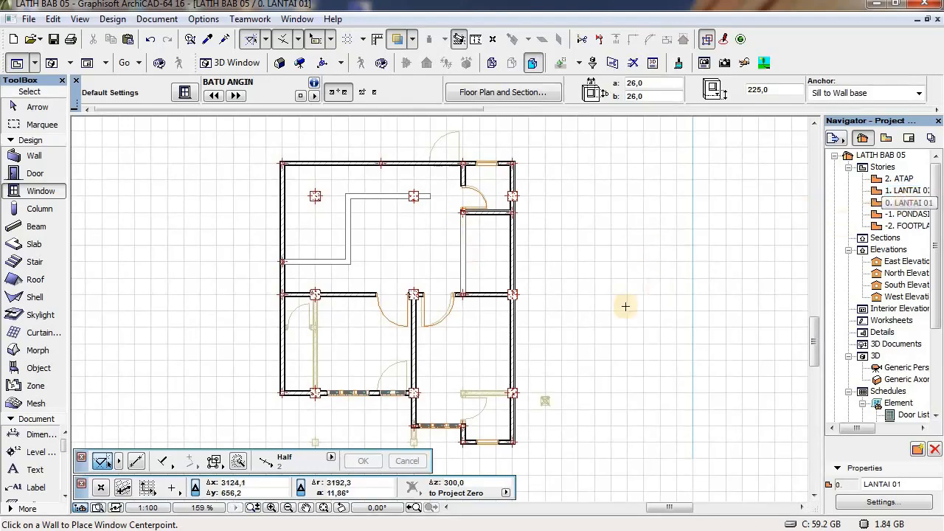
key(Escape)
- Select the whole ornamental vent block beside the house and place a copy directly above it, edge to edge
scroll(527, 401, up, 10)
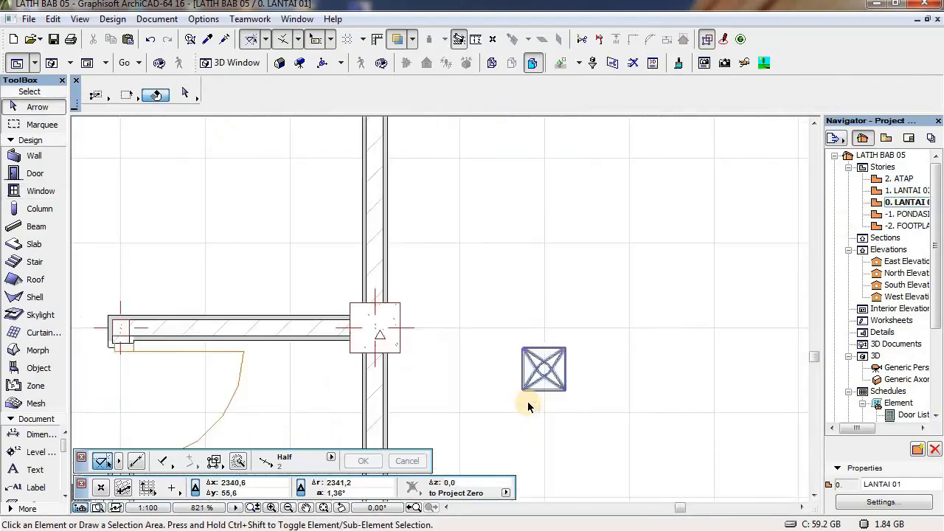
scroll(506, 374, up, 2)
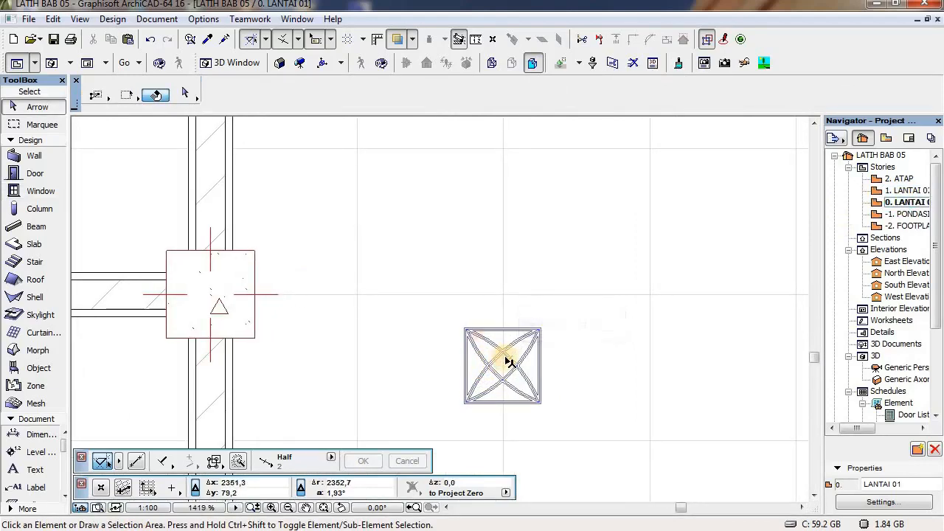
click(446, 308)
click(592, 439)
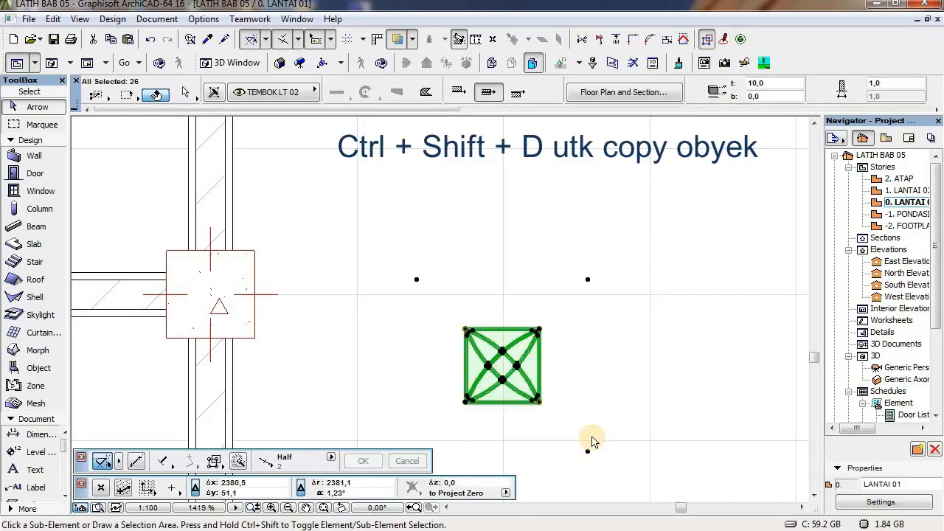
key(ctrl+shift+d)
scroll(540, 408, up, 5)
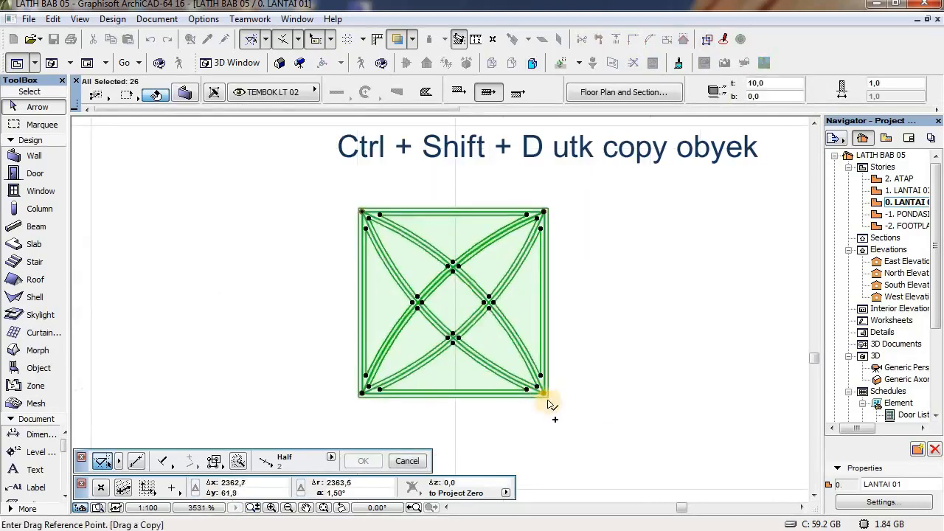
scroll(550, 402, up, 2)
click(553, 391)
scroll(565, 390, down, 2)
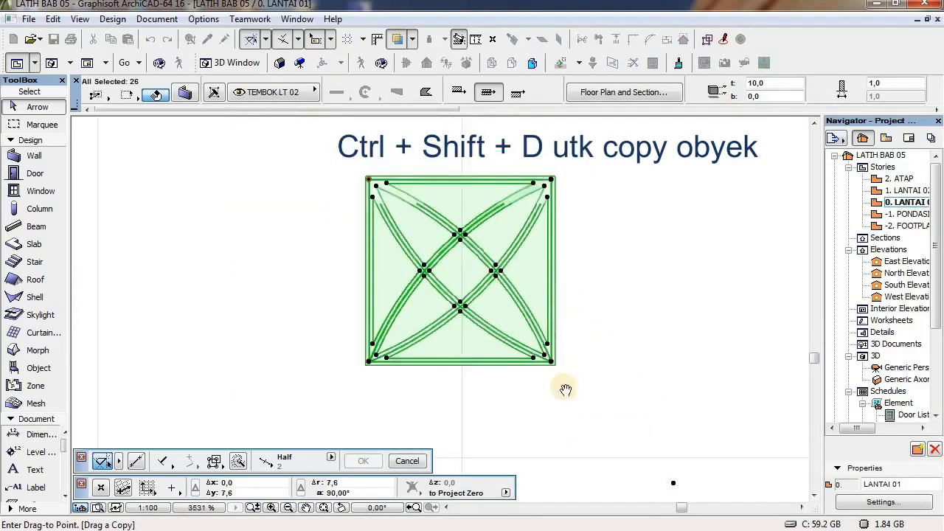
middle_drag(566, 389, 562, 451)
click(556, 319)
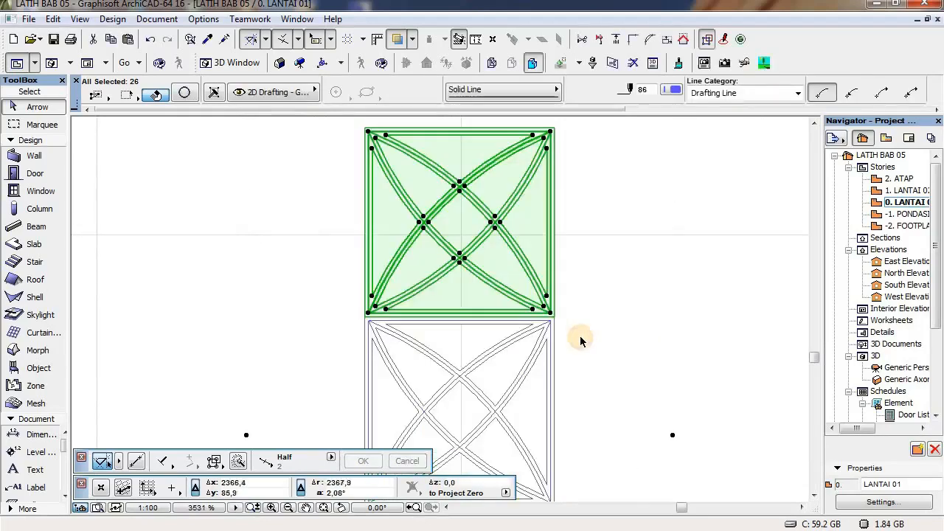
- Copy the selected upper vent block once more so that a third block sits directly on top of it
key(ctrl+shift+d)
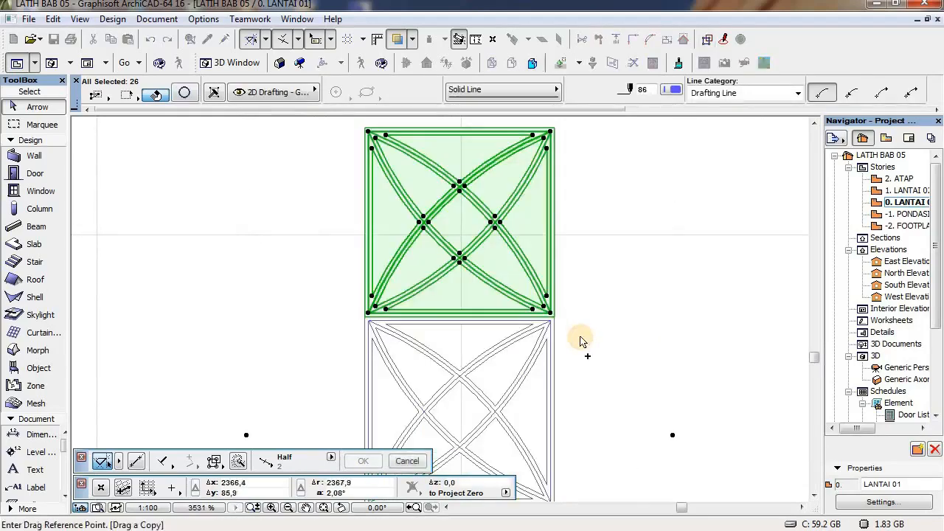
scroll(560, 319, up, 3)
click(546, 312)
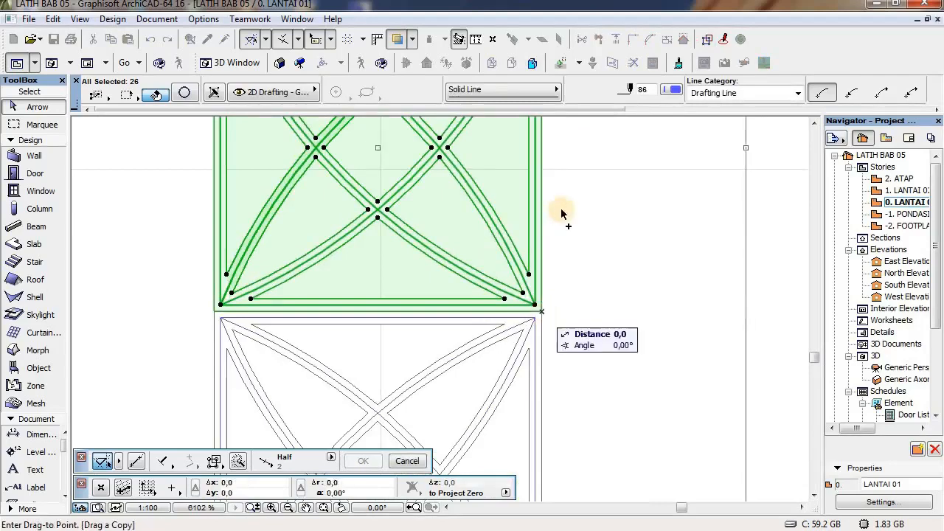
middle_drag(592, 373, 587, 403)
click(567, 183)
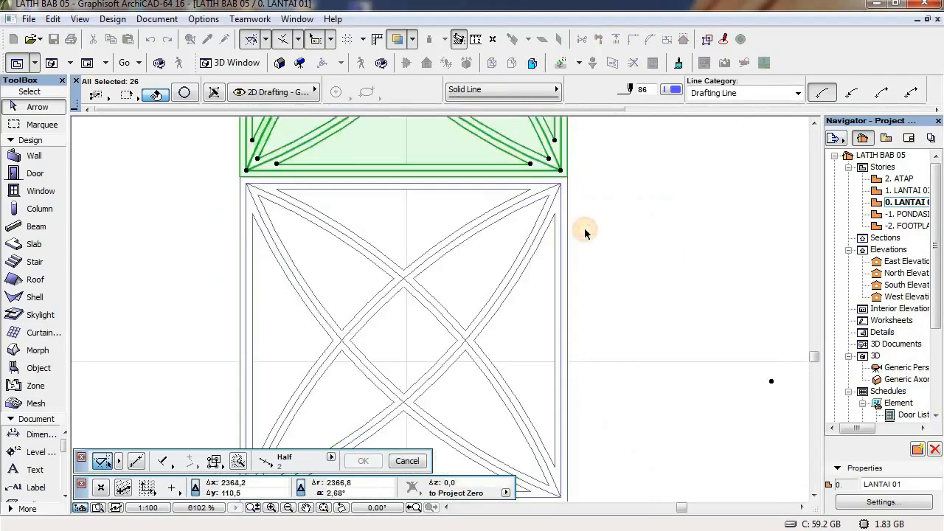
scroll(585, 230, down, 3)
scroll(597, 212, down, 1)
middle_drag(600, 222, 614, 399)
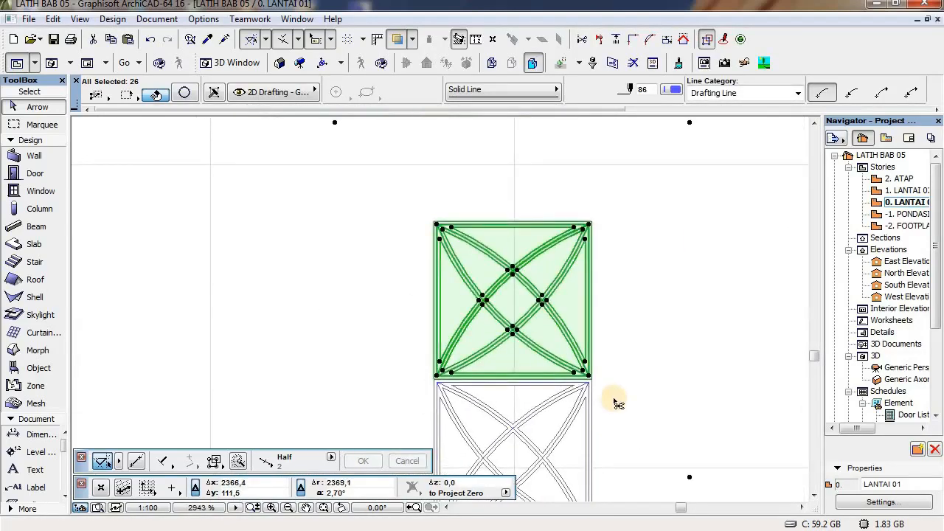
- Add a fourth vent block on top of the stack by copying the third one, and clear the selection
key(ctrl+shift+d)
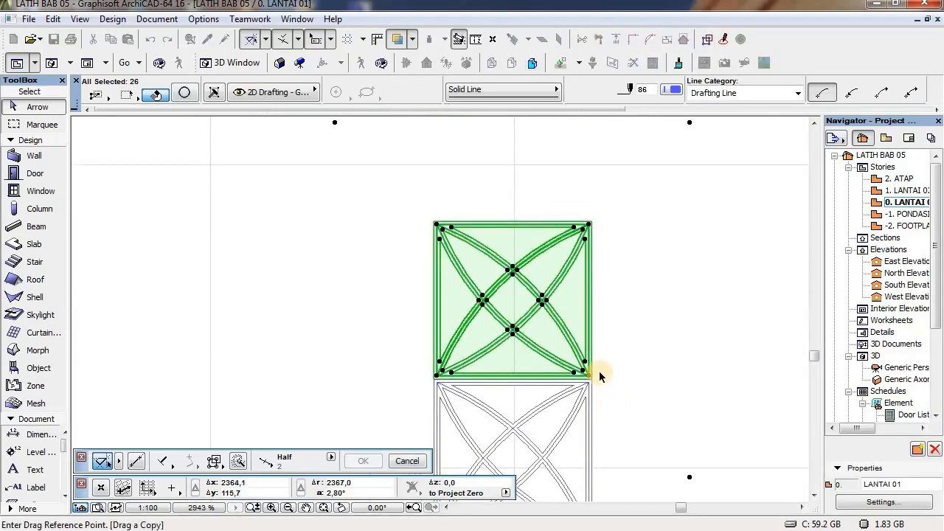
scroll(598, 373, up, 4)
click(583, 386)
middle_drag(620, 295, 615, 479)
click(578, 253)
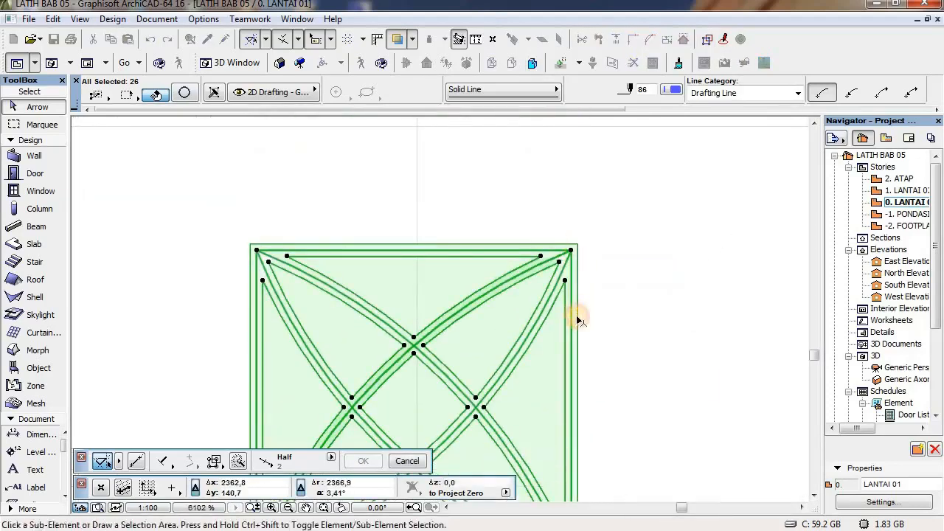
scroll(583, 315, down, 8)
middle_drag(590, 344, 605, 319)
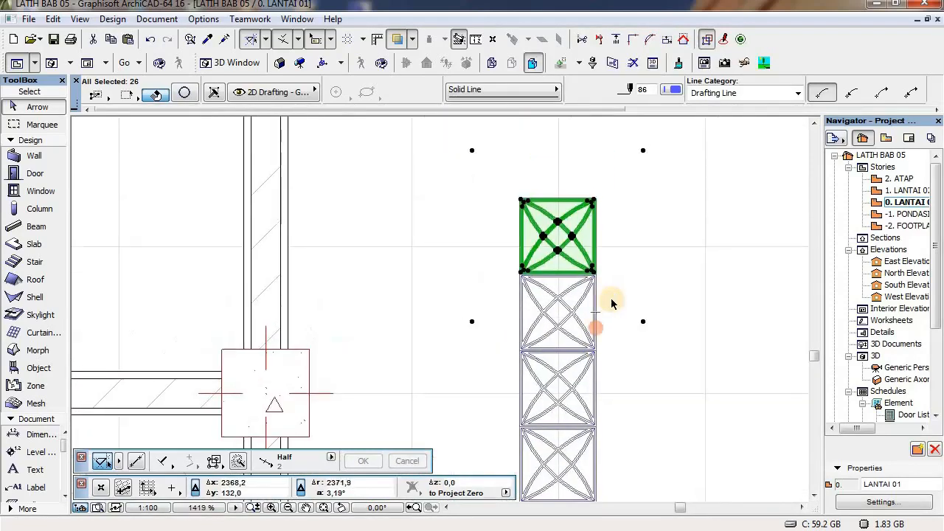
key(Escape)
- Select the slabs filling the openings between the ribs of the topmost vent block, and release the selection
scroll(597, 239, up, 4)
middle_drag(596, 239, 606, 304)
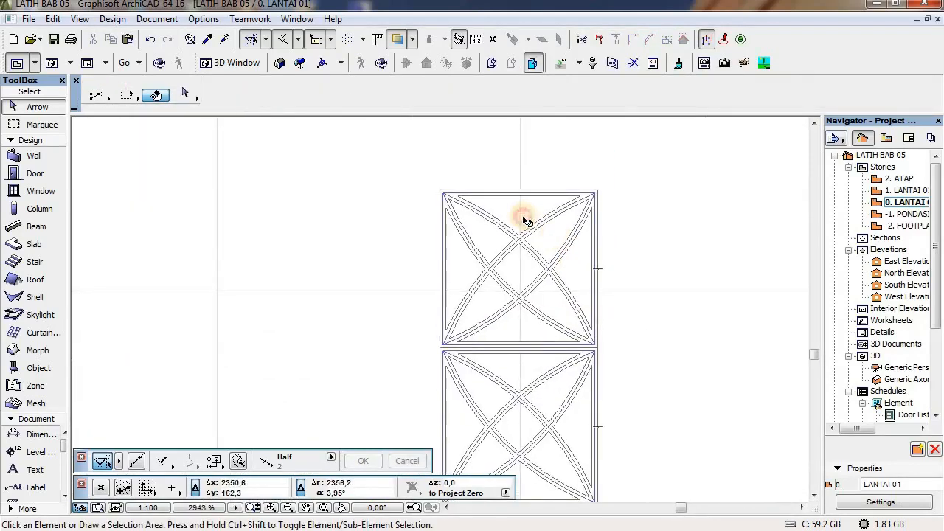
click(523, 220)
shift+click(558, 243)
shift+click(554, 316)
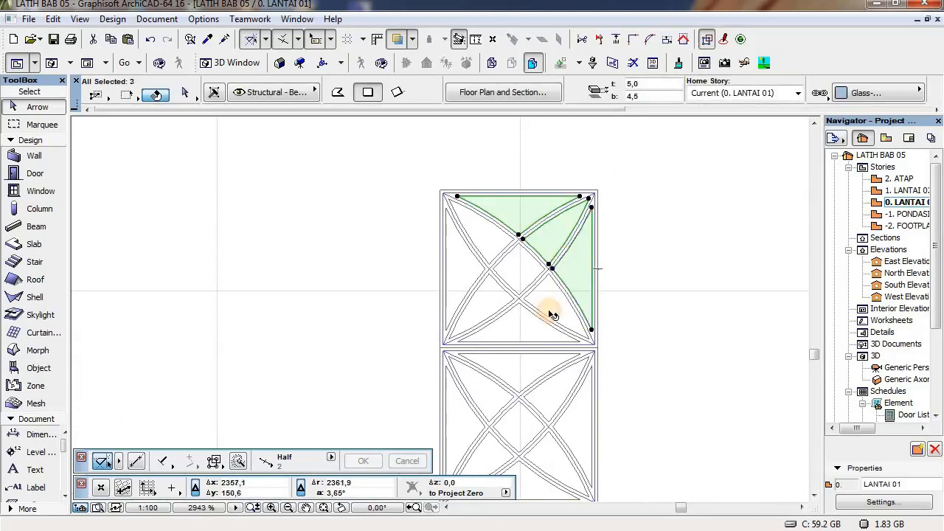
shift+click(552, 305)
shift+click(523, 315)
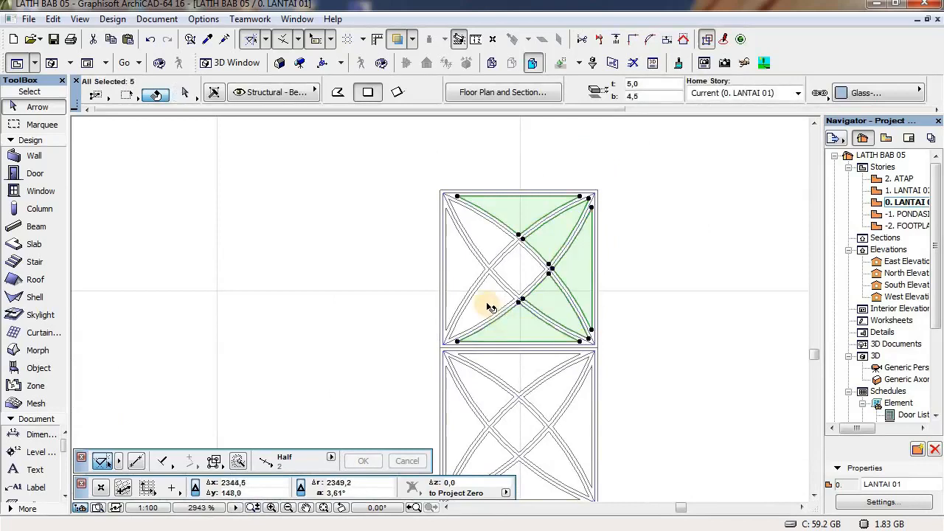
shift+click(491, 308)
shift+click(509, 269)
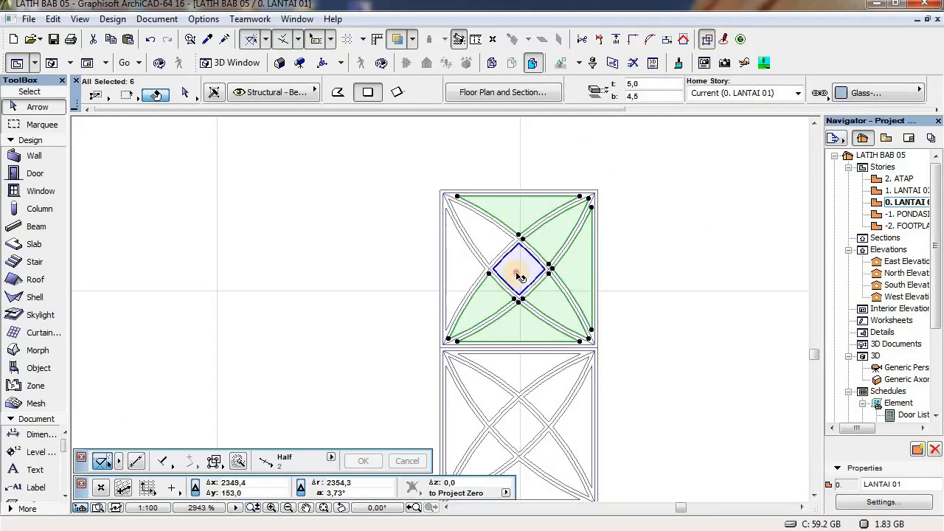
shift+click(473, 265)
click(616, 266)
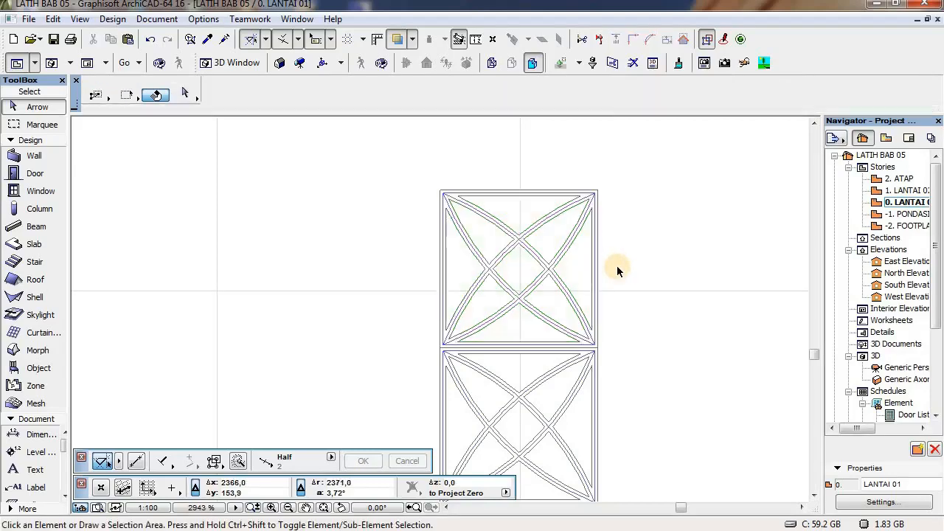
scroll(616, 265, down, 4)
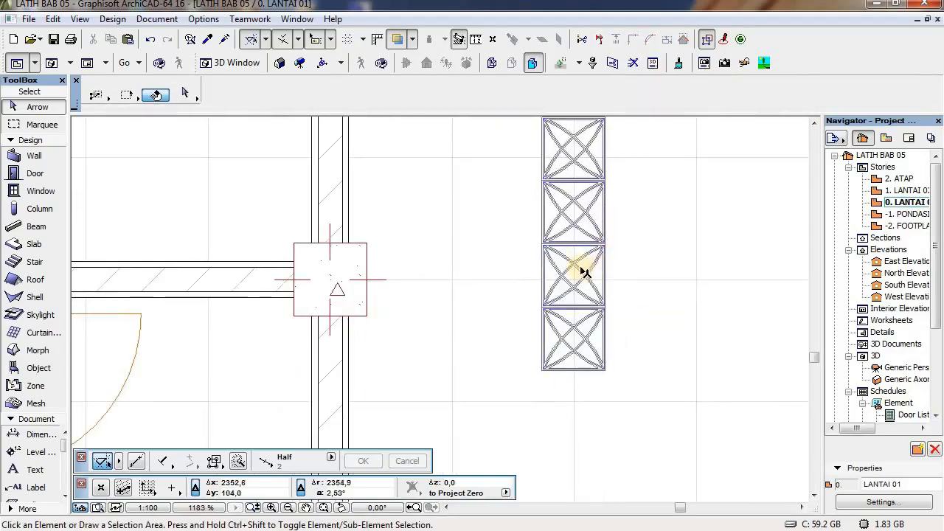
scroll(583, 272, up, 5)
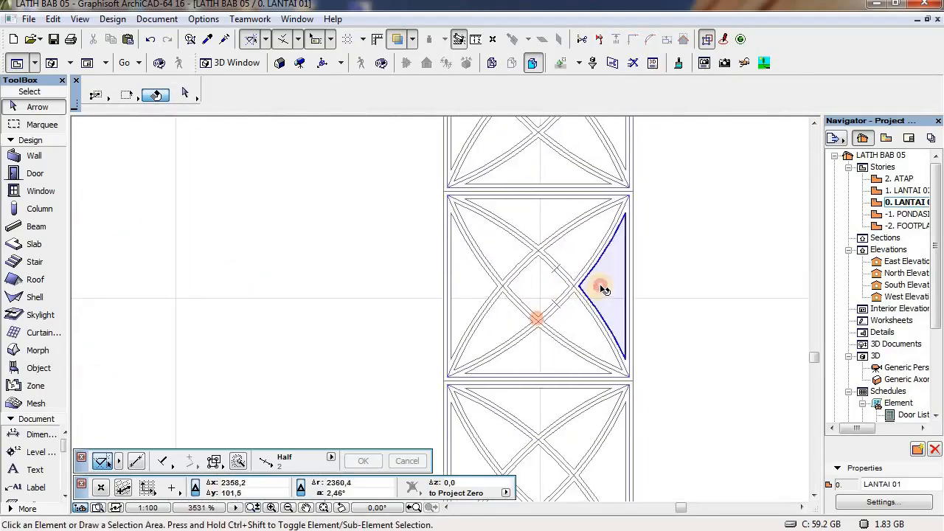
- Select the slabs filling the openings between the ribs of a middle vent block in the stack, and release the selection
click(604, 289)
shift+click(580, 243)
shift+click(542, 218)
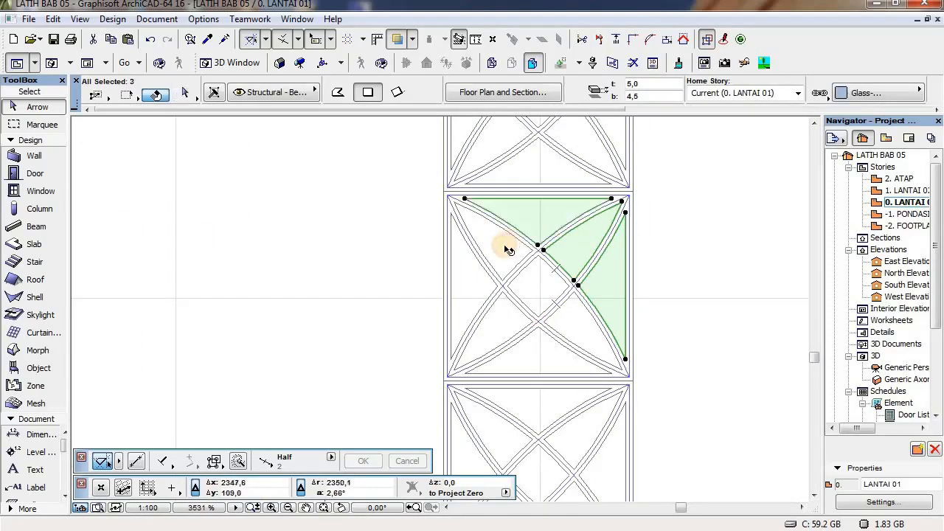
shift+click(503, 243)
shift+click(480, 274)
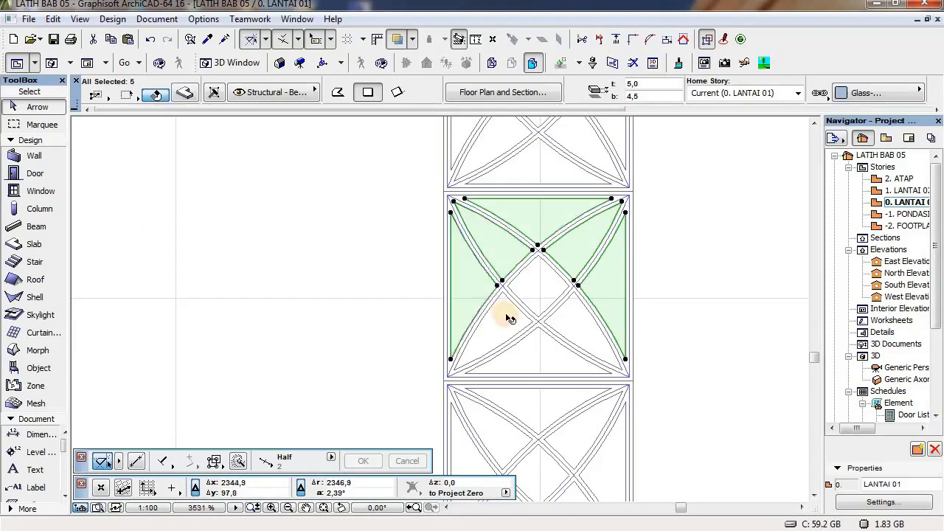
shift+click(525, 329)
shift+click(544, 361)
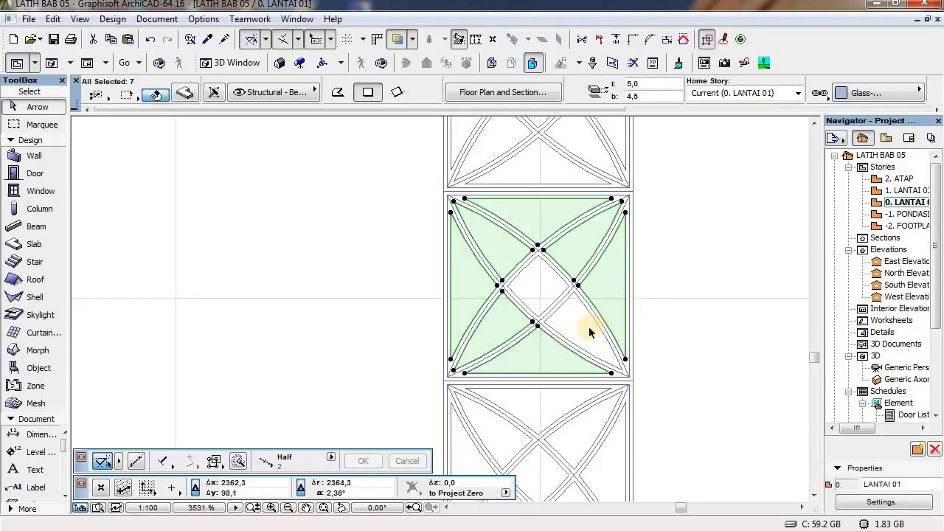
key(Escape)
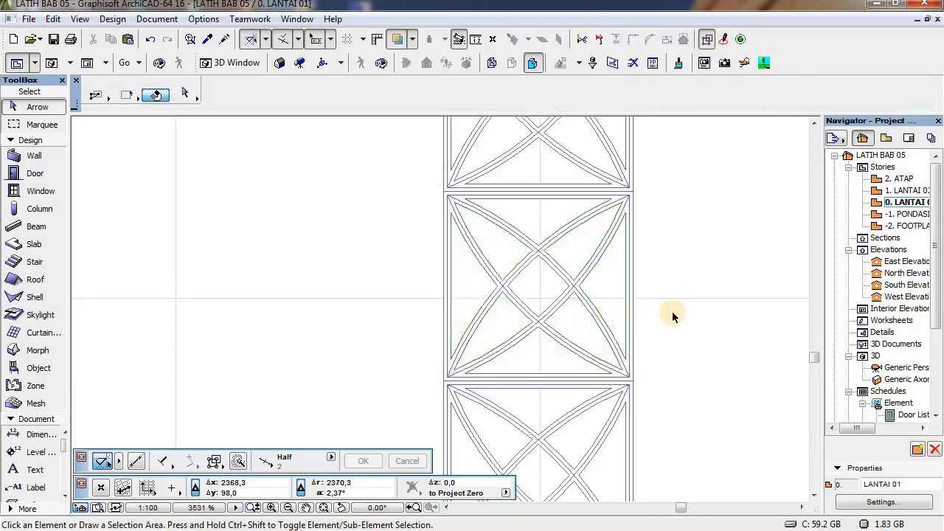
- Set the 3D projection to a parallel side view and show only the whole stack of four vent blocks in 3D
scroll(672, 311, down, 6)
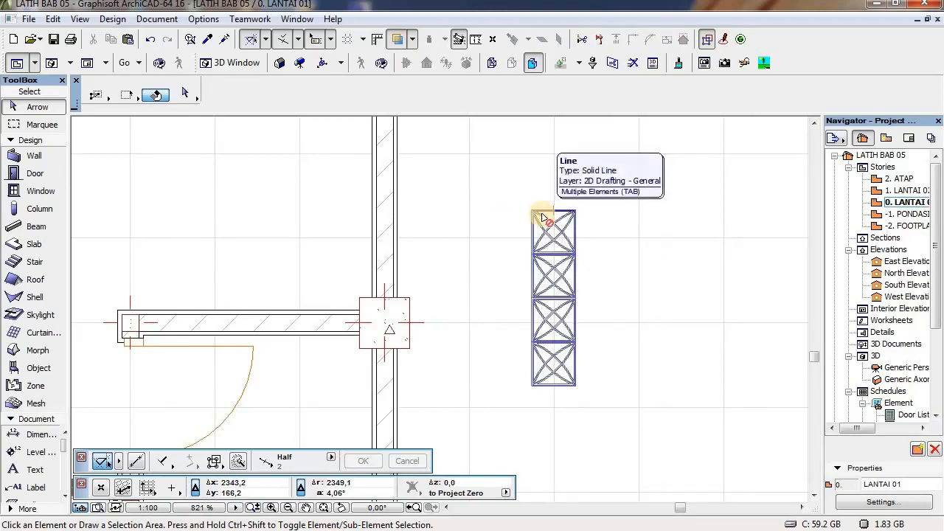
key(ctrl+shift+F3)
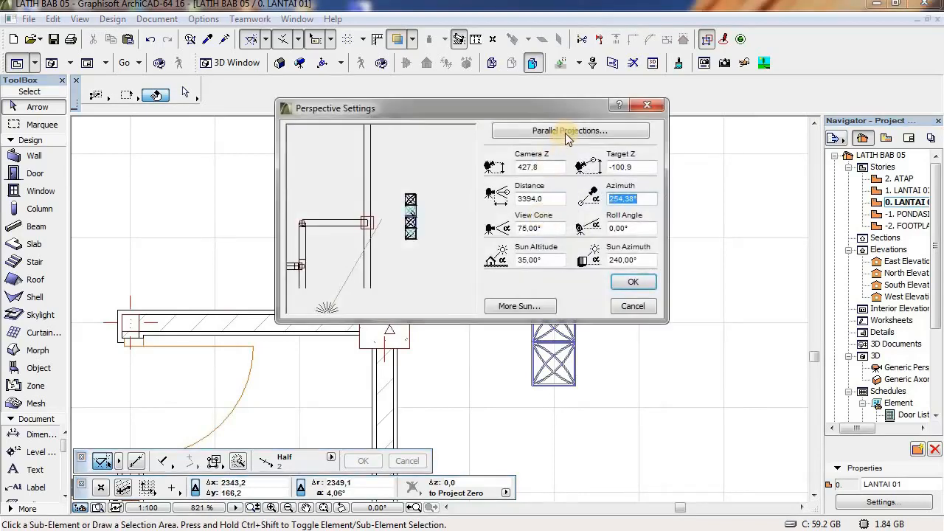
click(572, 133)
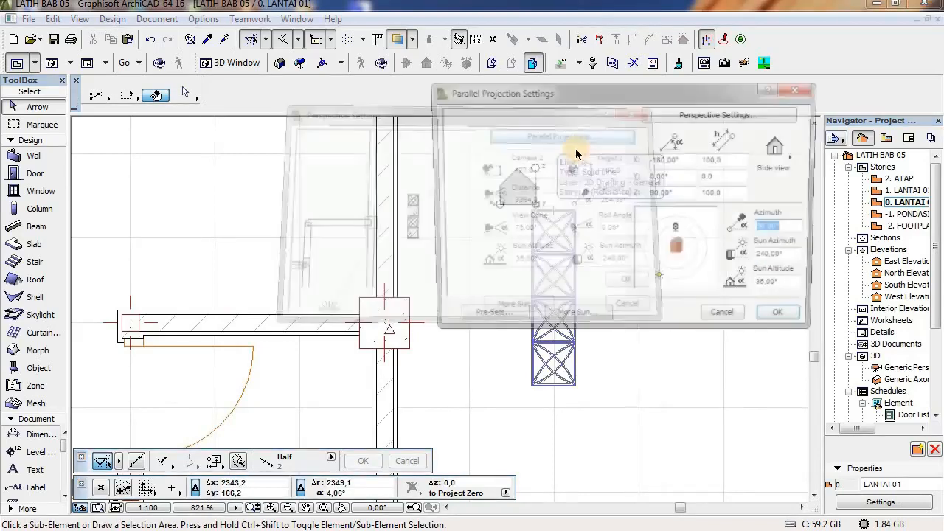
click(787, 322)
drag(494, 185, 607, 406)
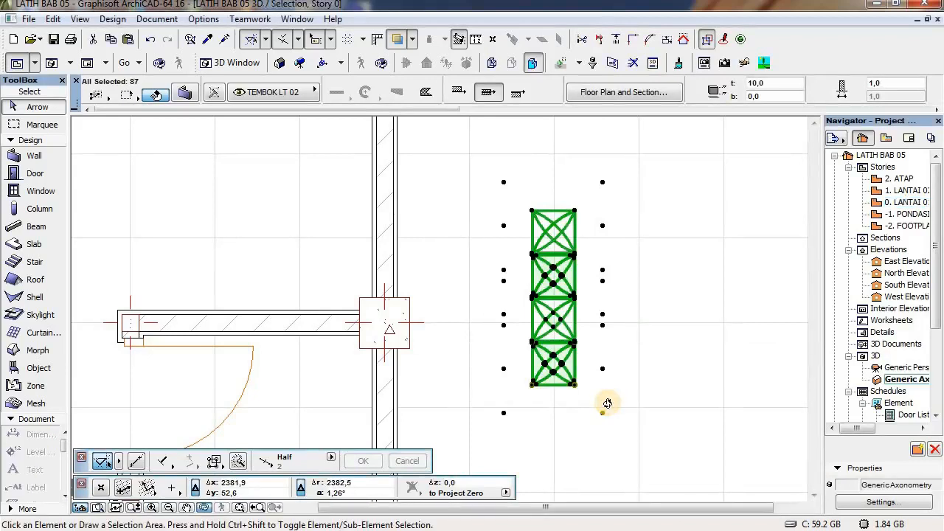
key(F5)
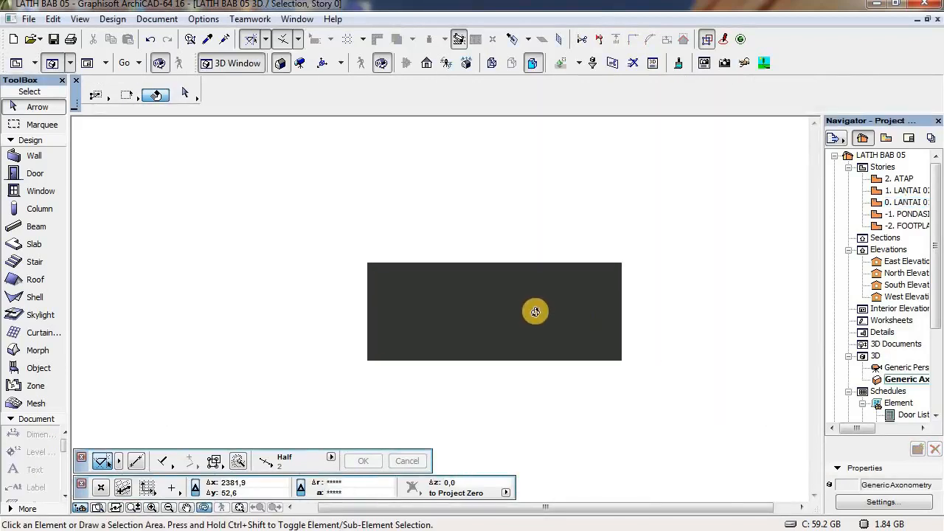
- Select the entire stack in the 3D view and save it as a window named BATU ANGIN 4 SUSUN in the Embedded Library
drag(324, 225, 699, 410)
click(28, 19)
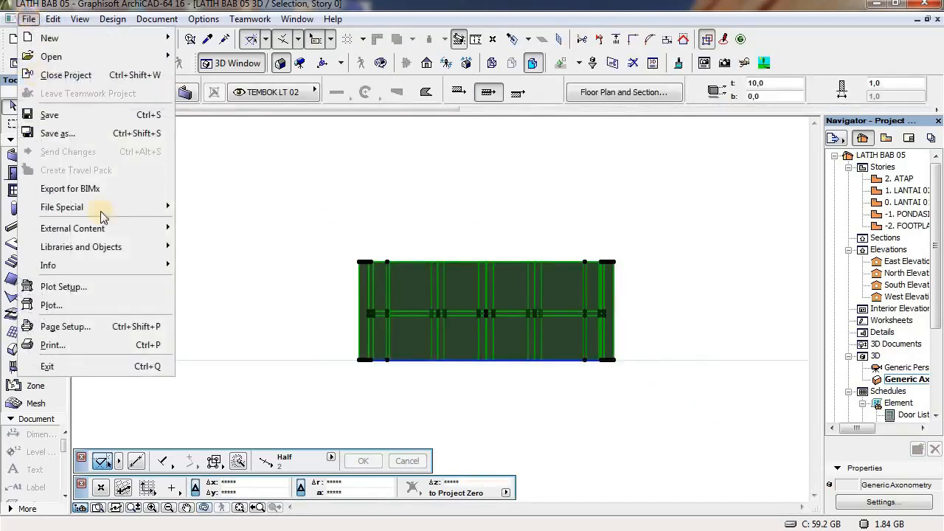
mouse_move(134, 247)
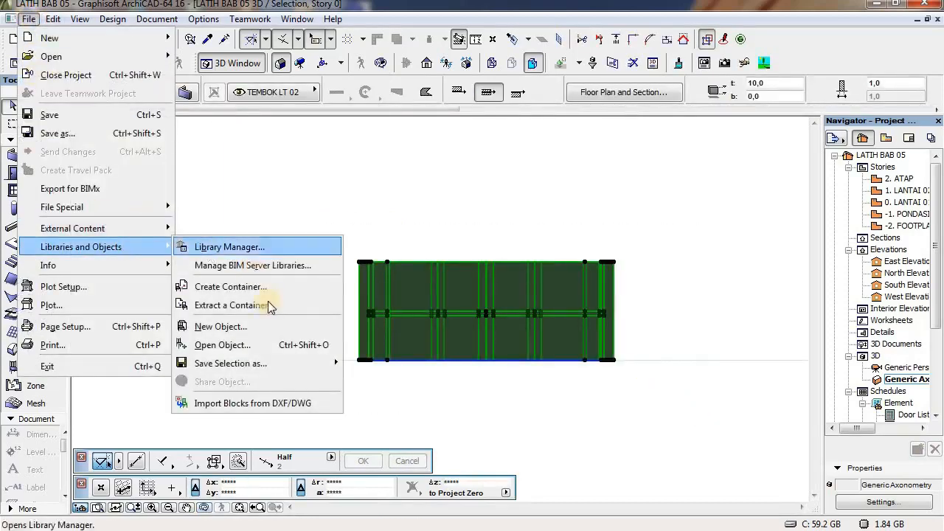
mouse_move(281, 363)
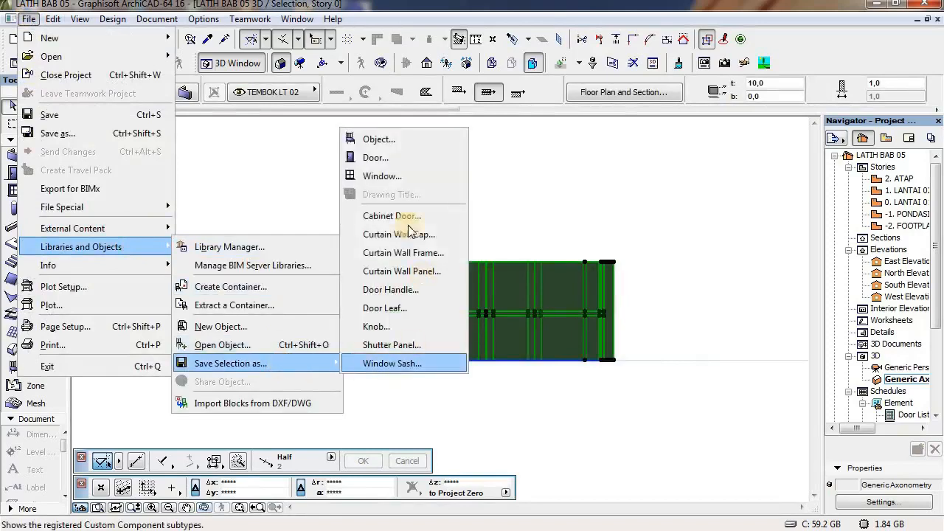
click(382, 176)
click(558, 269)
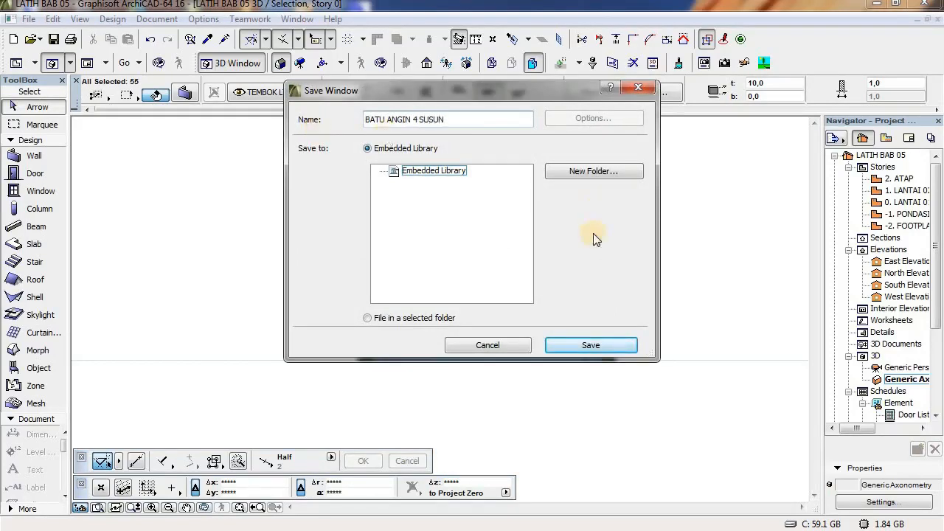
click(595, 345)
click(616, 366)
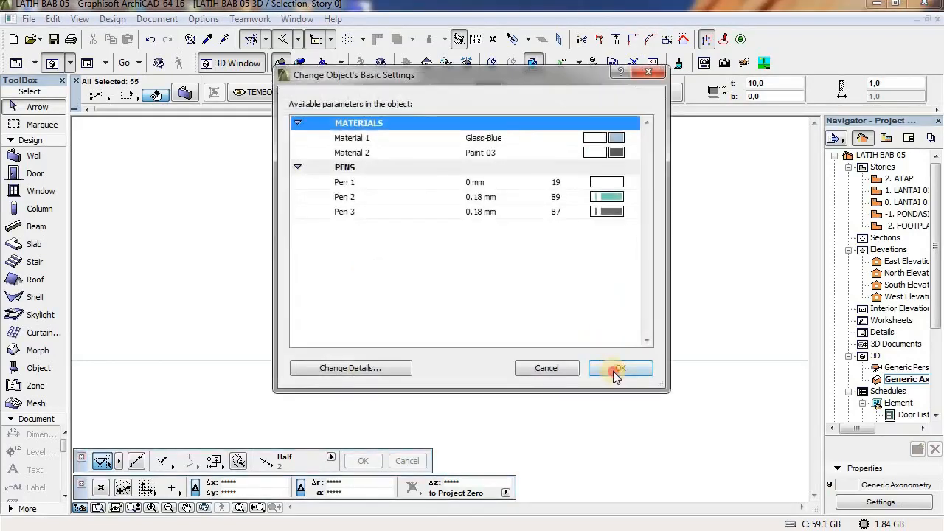
click(618, 315)
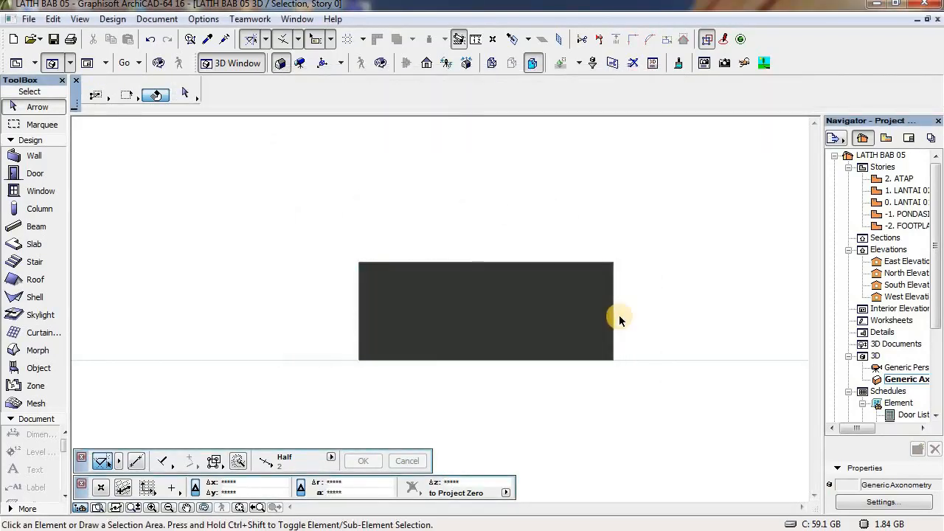
- Change the 3D projection back to perspective and return to the LANTAI 01 floor plan
key(ctrl+shift+F3)
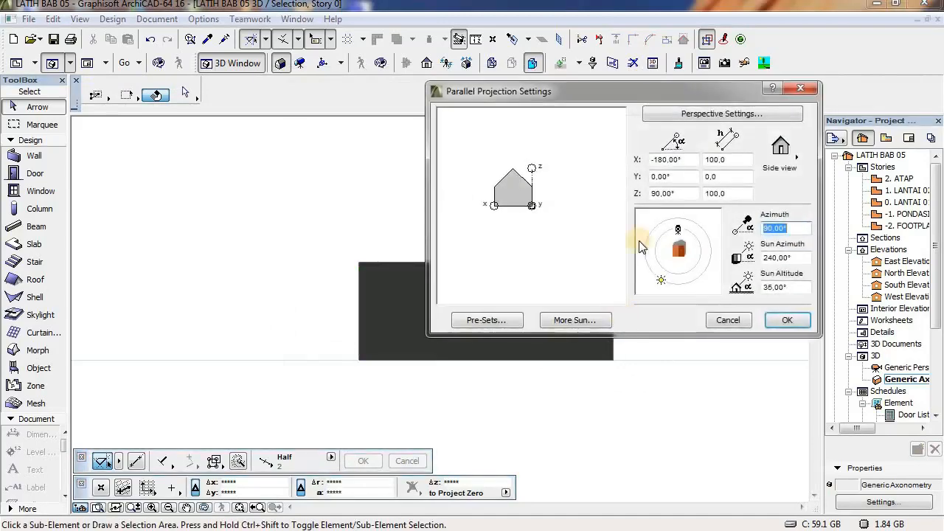
click(719, 116)
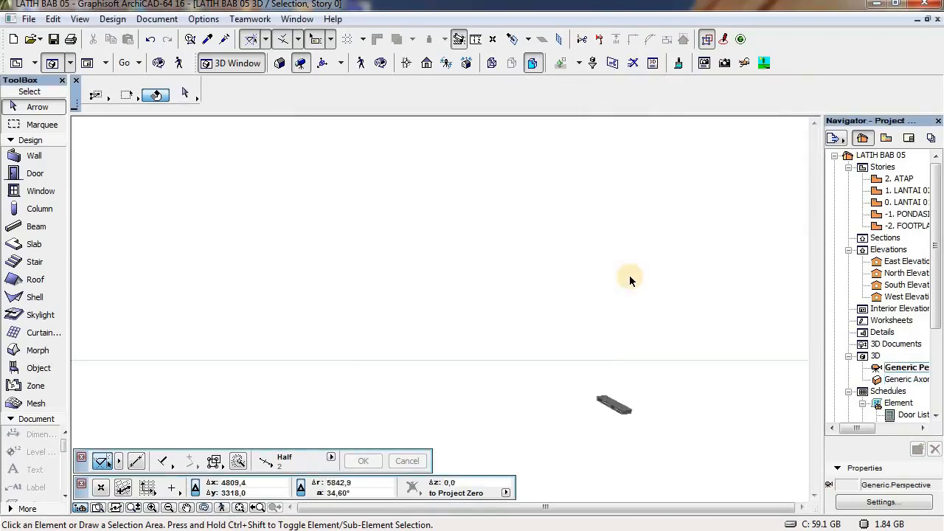
key(F2)
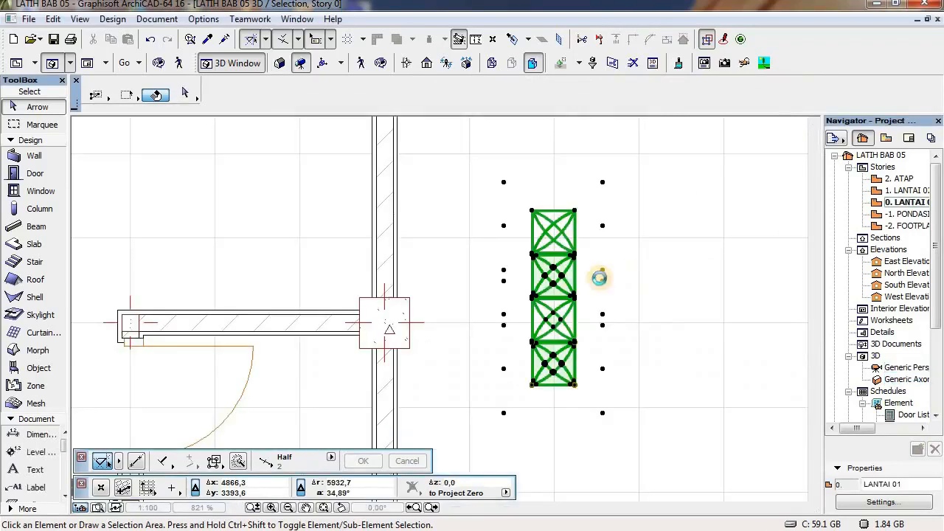
- Clear the vent stack selection and open the floor plan of story 1, LANTAI 02
key(Escape)
scroll(601, 280, down, 5)
middle_drag(535, 216, 610, 369)
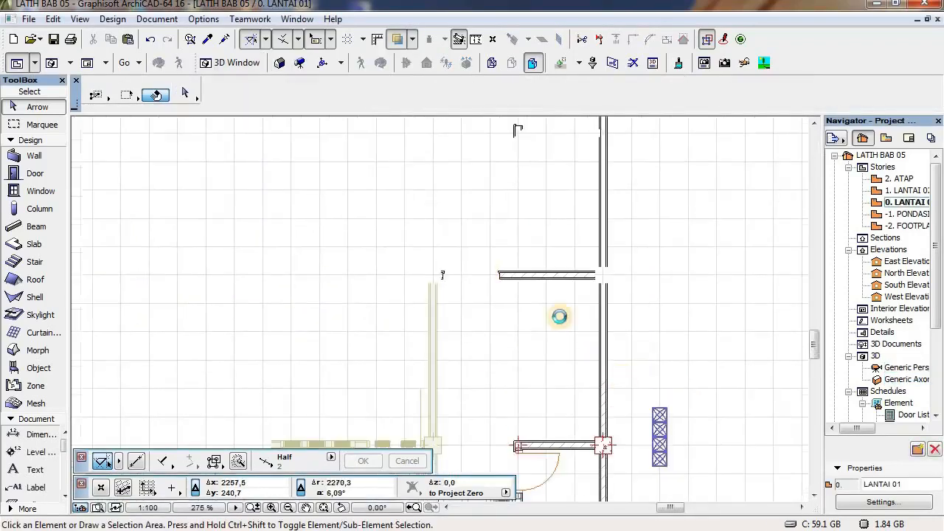
middle_drag(509, 270, 590, 400)
middle_drag(564, 295, 465, 168)
middle_drag(623, 360, 671, 449)
middle_drag(458, 228, 470, 241)
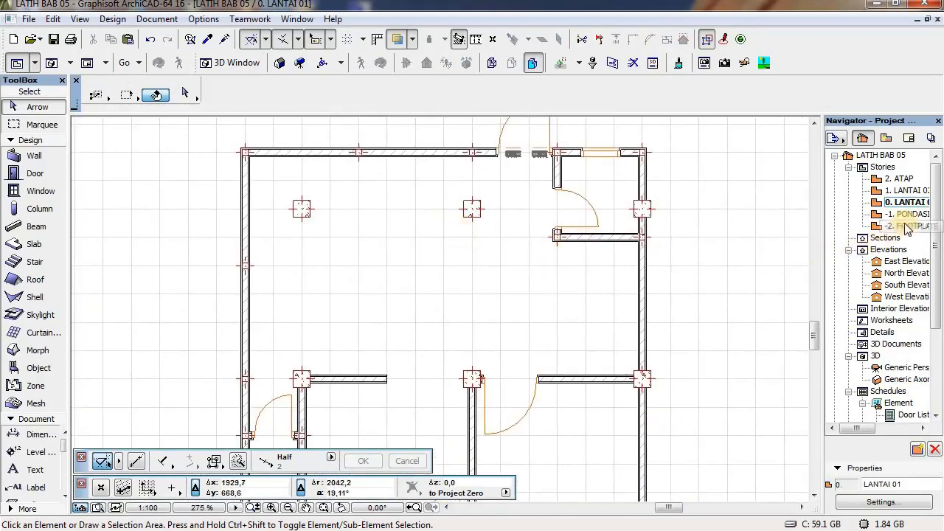
click(909, 191)
double_click(909, 191)
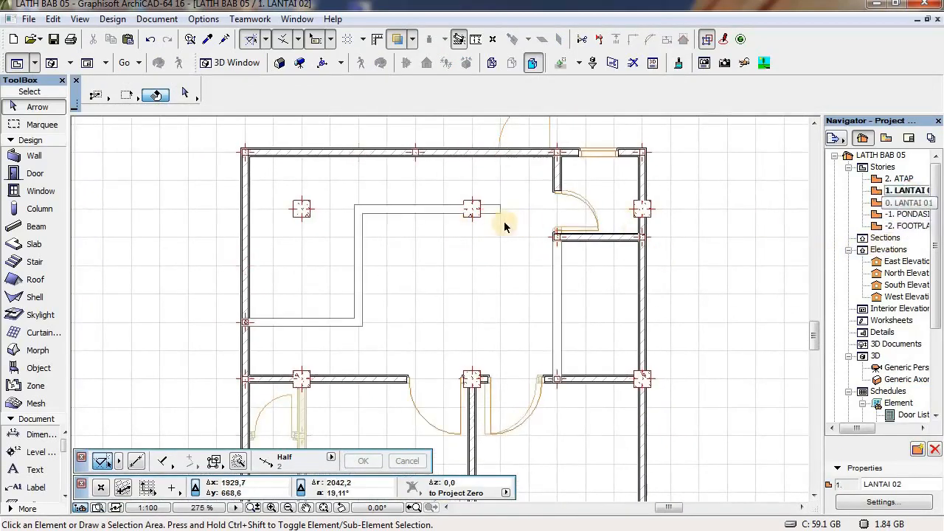
- Set the default window to BATU ANGIN 4 SUSUN from the Embedded Library with a sill height of 80
double_click(41, 192)
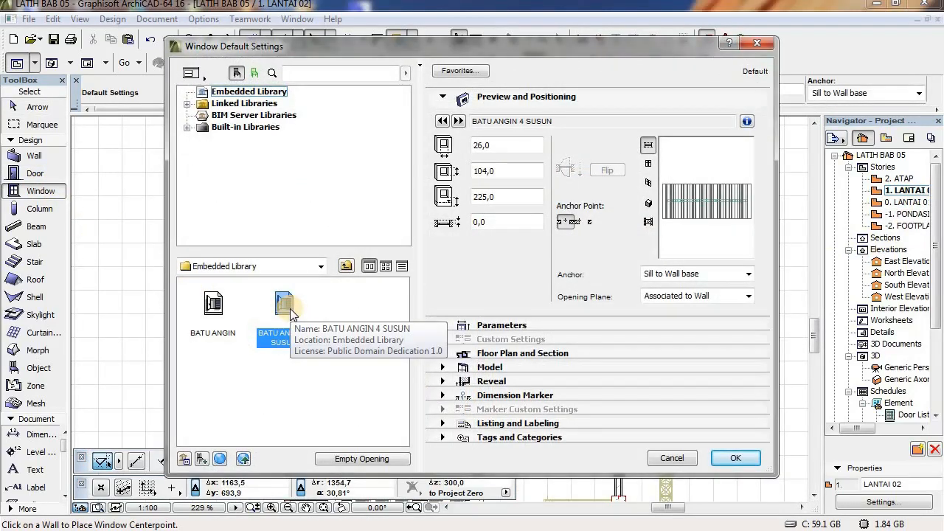
click(501, 199)
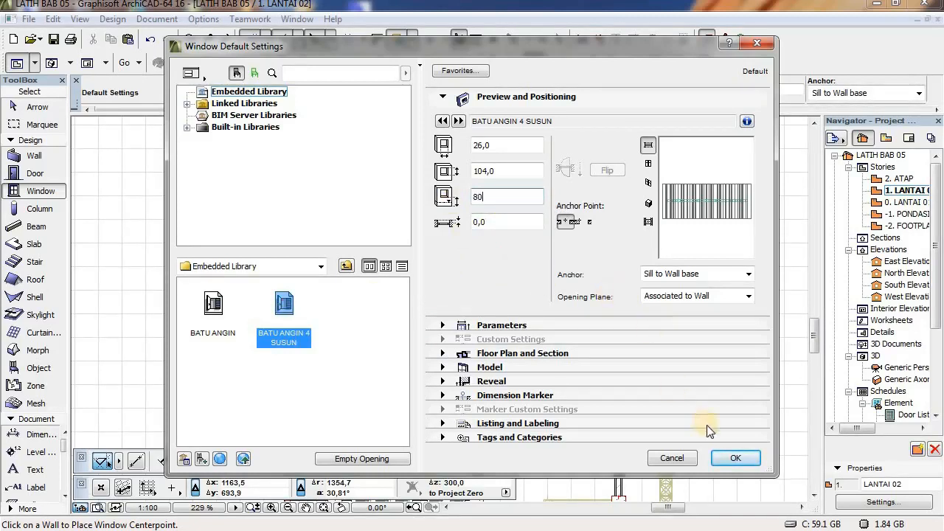
click(719, 454)
- Place three BATU ANGIN 4 SUSUN windows in the plan's upper exterior wall, two near the door swing and one beyond the middle column
scroll(506, 247, up, 2)
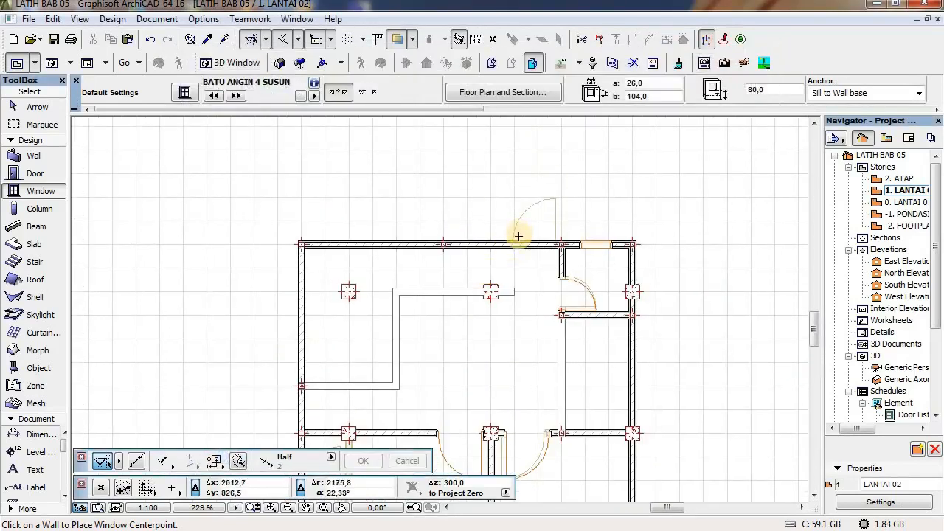
scroll(524, 256, up, 2)
scroll(525, 256, up, 3)
click(507, 257)
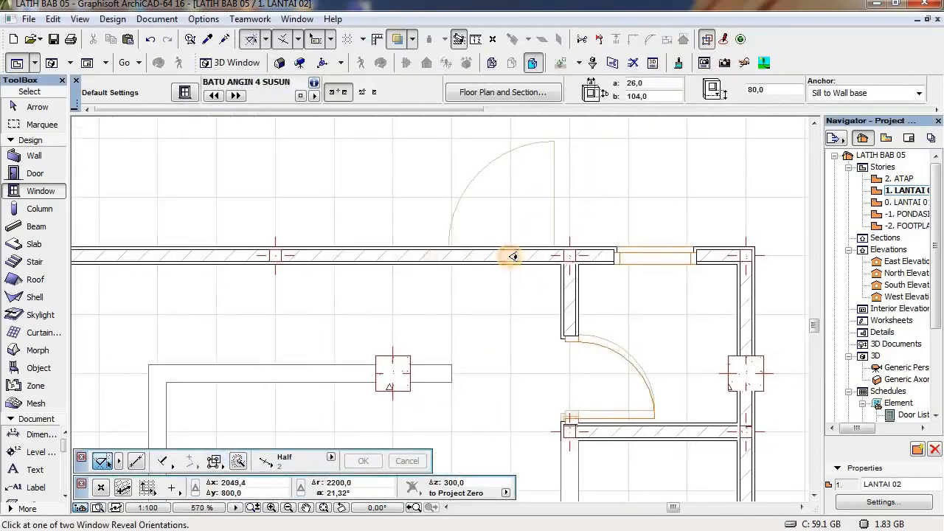
click(493, 289)
click(447, 257)
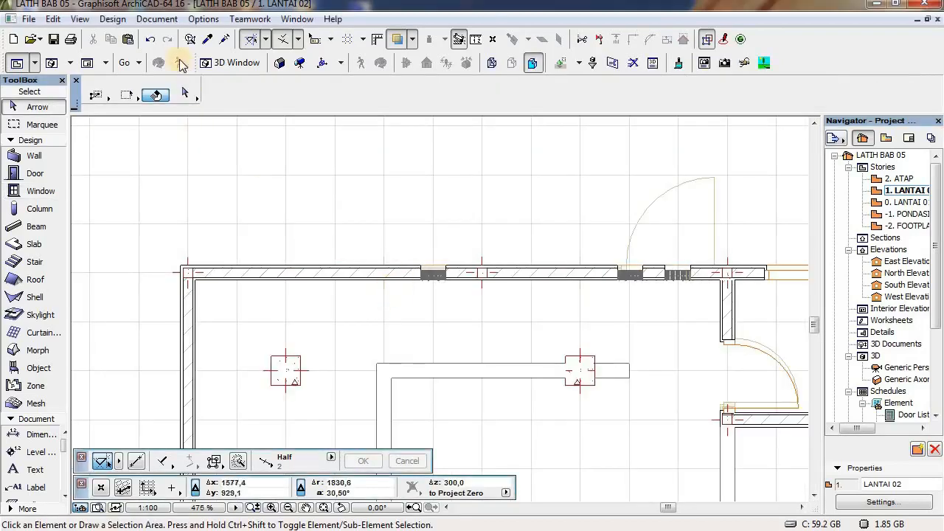
- Pick up the placed vent window's settings and add three more toward the wall's left corner, with the reveal facing outside
click(208, 40)
click(434, 274)
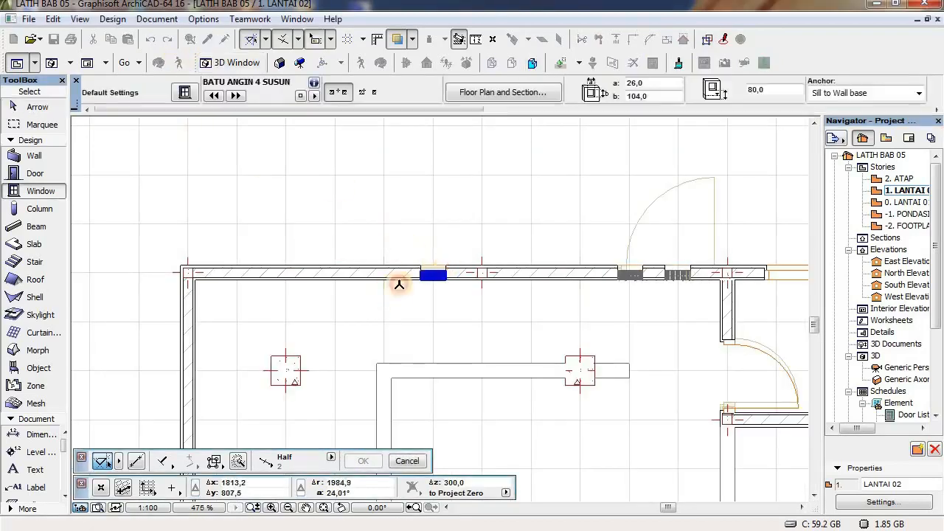
scroll(361, 279, up, 2)
click(397, 270)
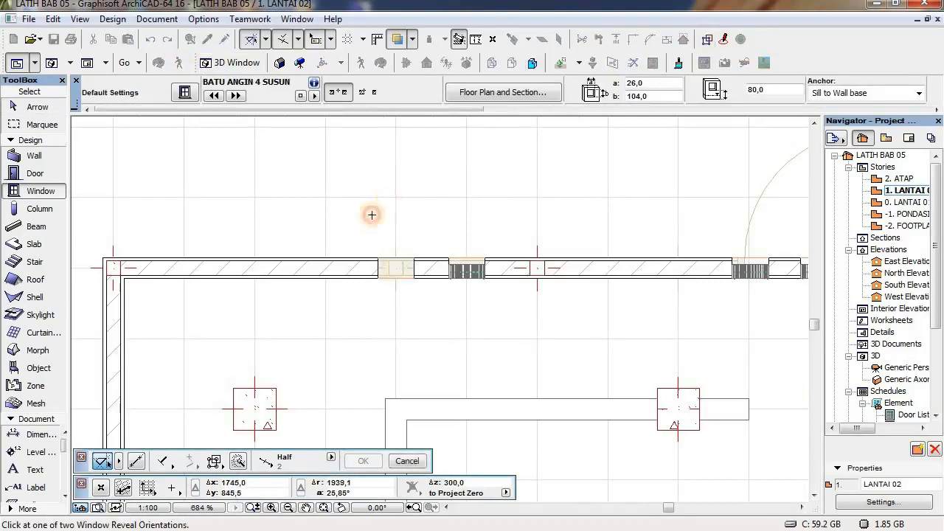
click(368, 213)
click(253, 267)
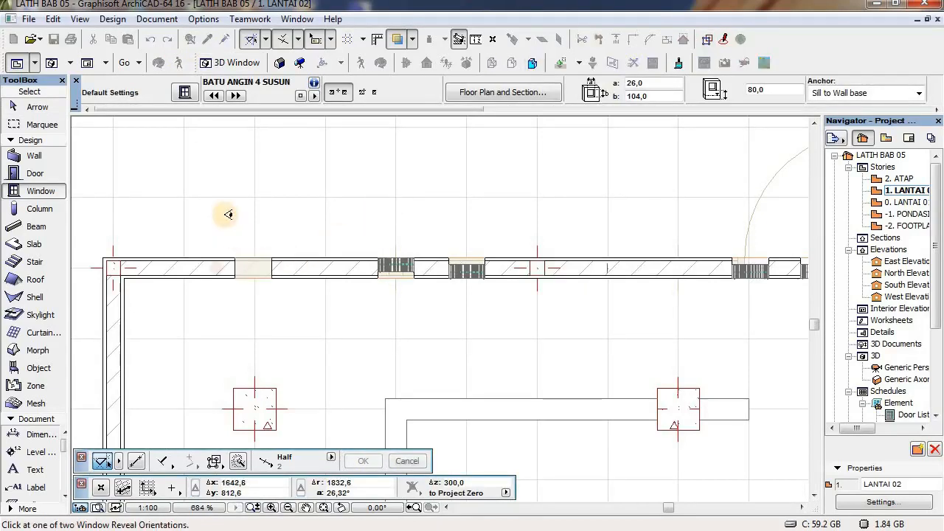
click(246, 217)
click(185, 228)
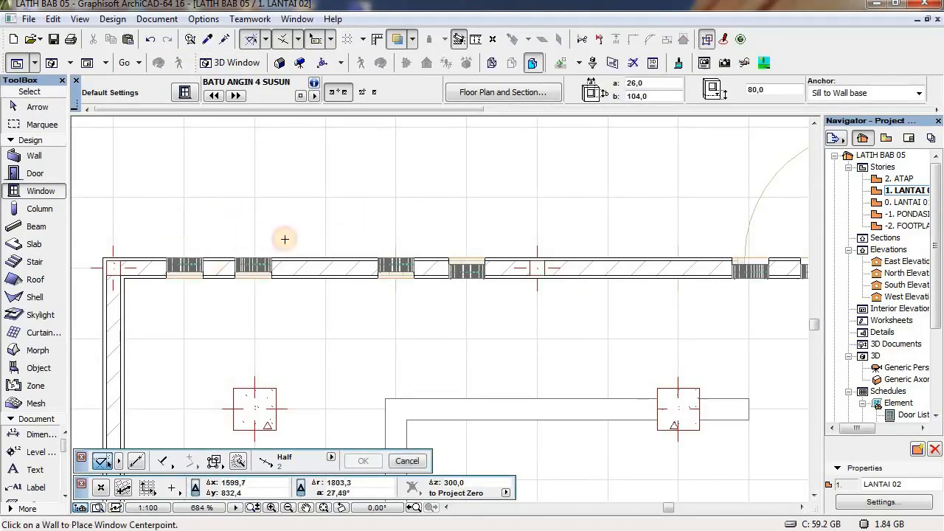
scroll(411, 248, down, 3)
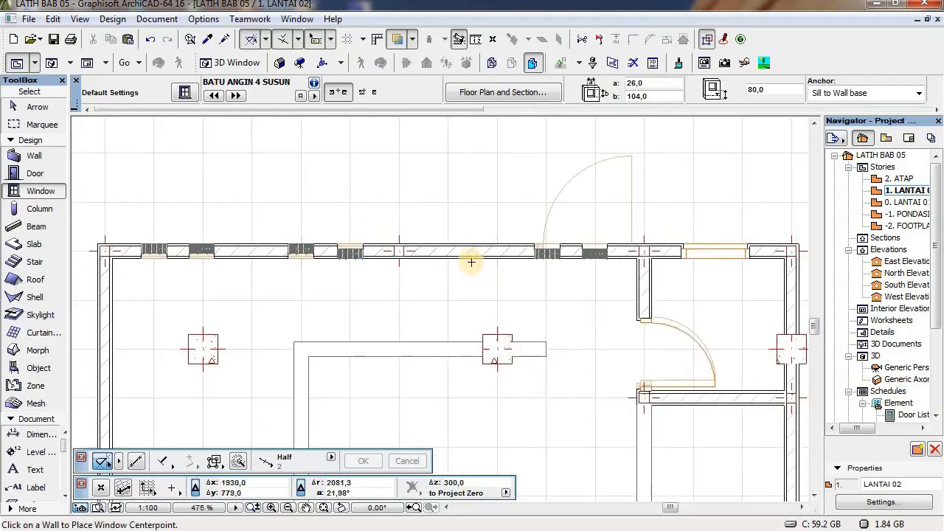
scroll(476, 251, down, 2)
middle_drag(476, 251, 460, 203)
key(Escape)
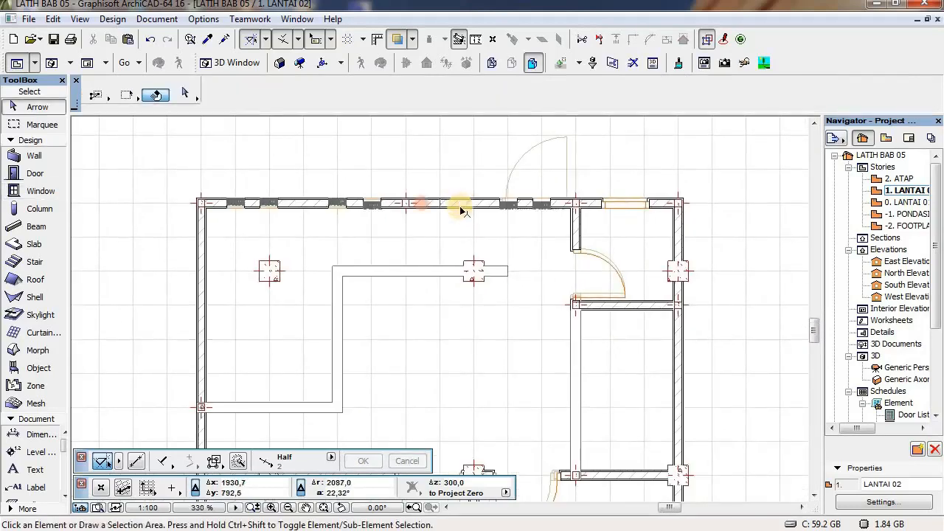
- Show the whole house in 3D and orbit around it to inspect the vent windows on the walls
key(F3)
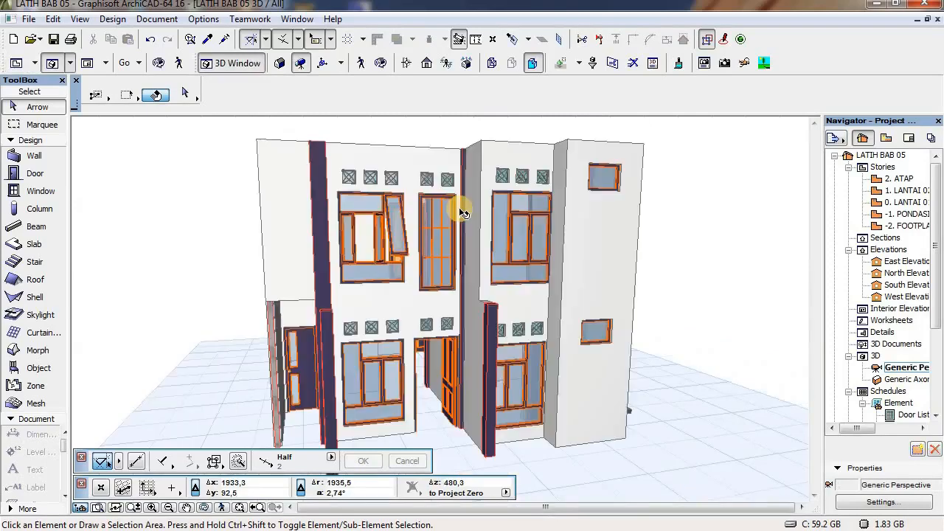
click(205, 507)
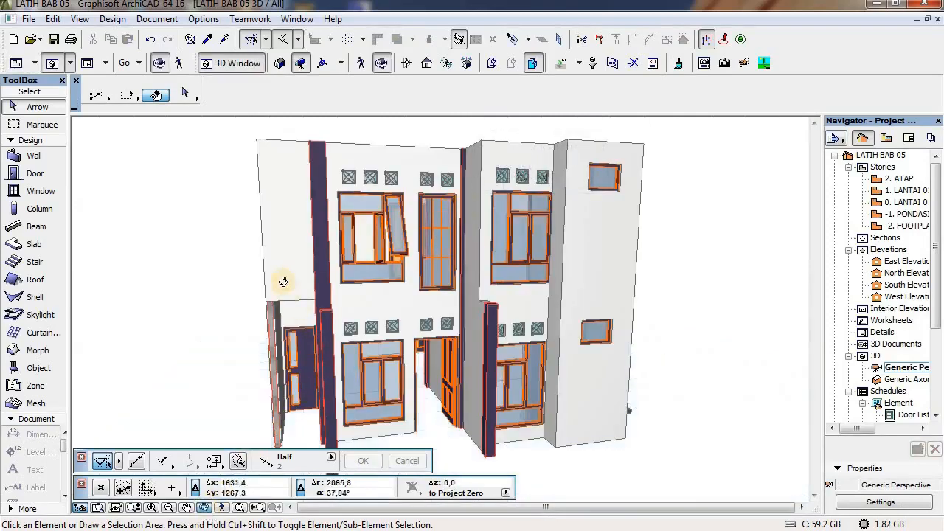
drag(313, 287, 338, 422)
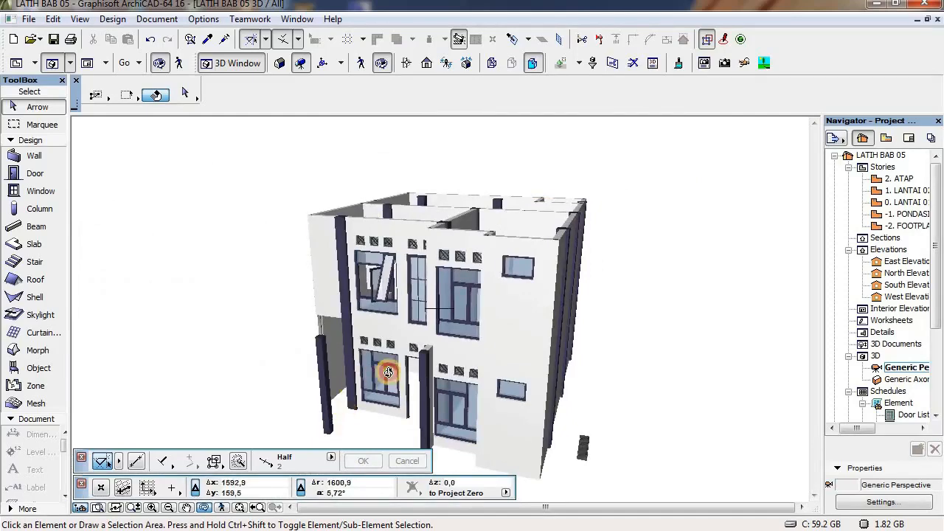
drag(389, 372, 419, 298)
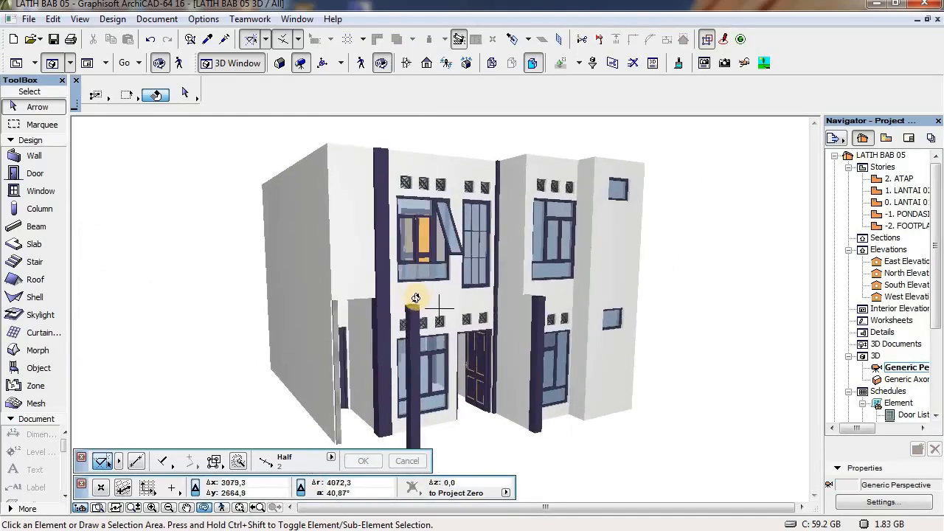